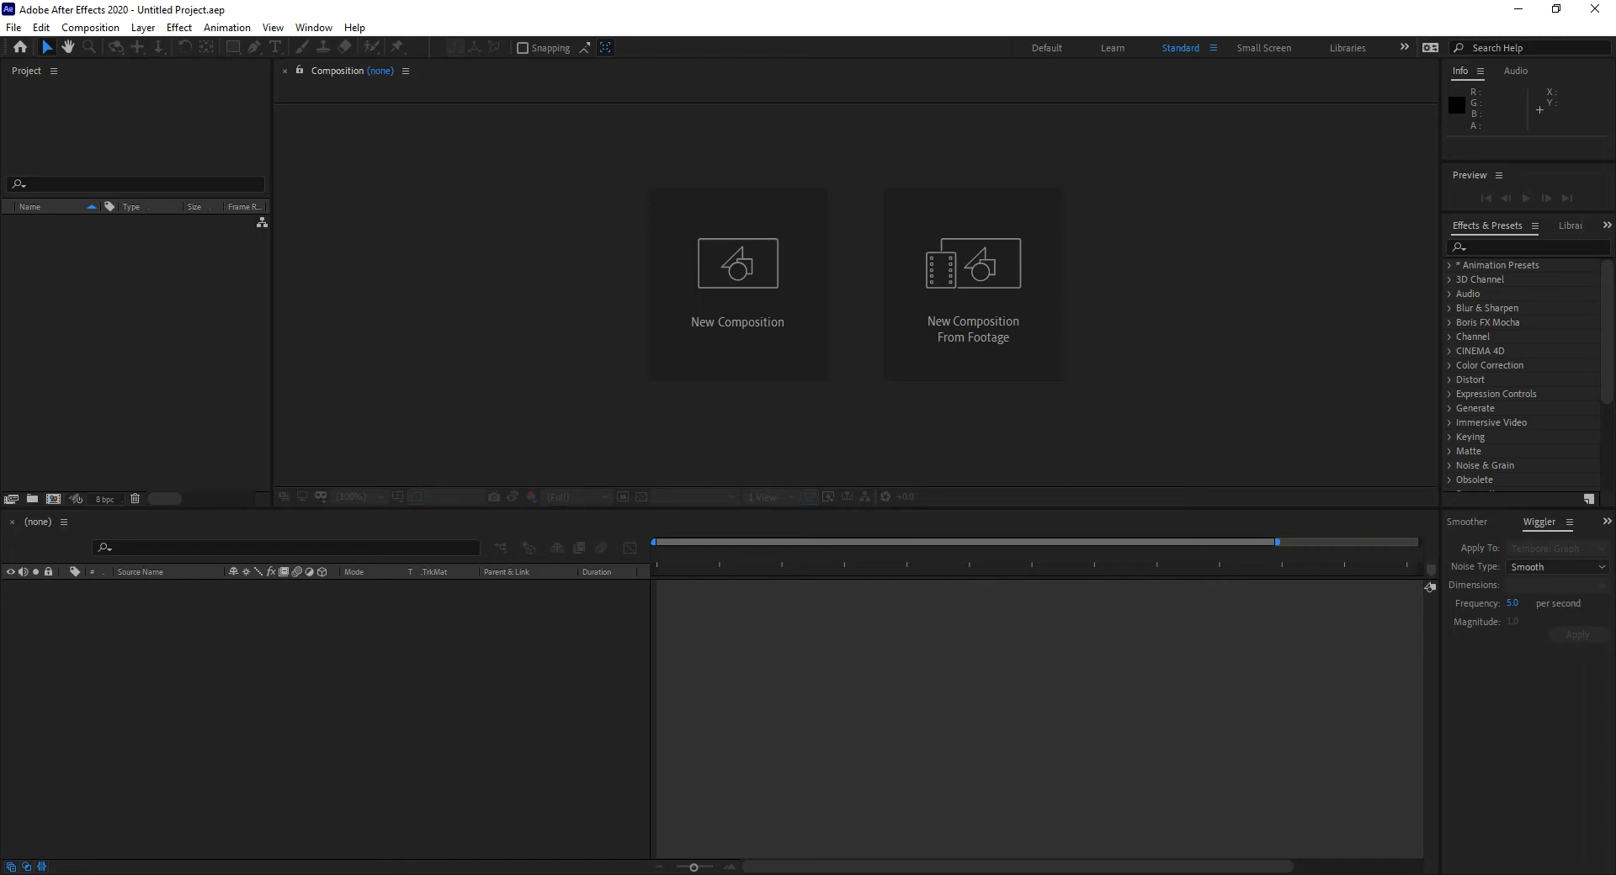
# Create a new composition named RasterVsVector.
pyautogui.click(732, 276)
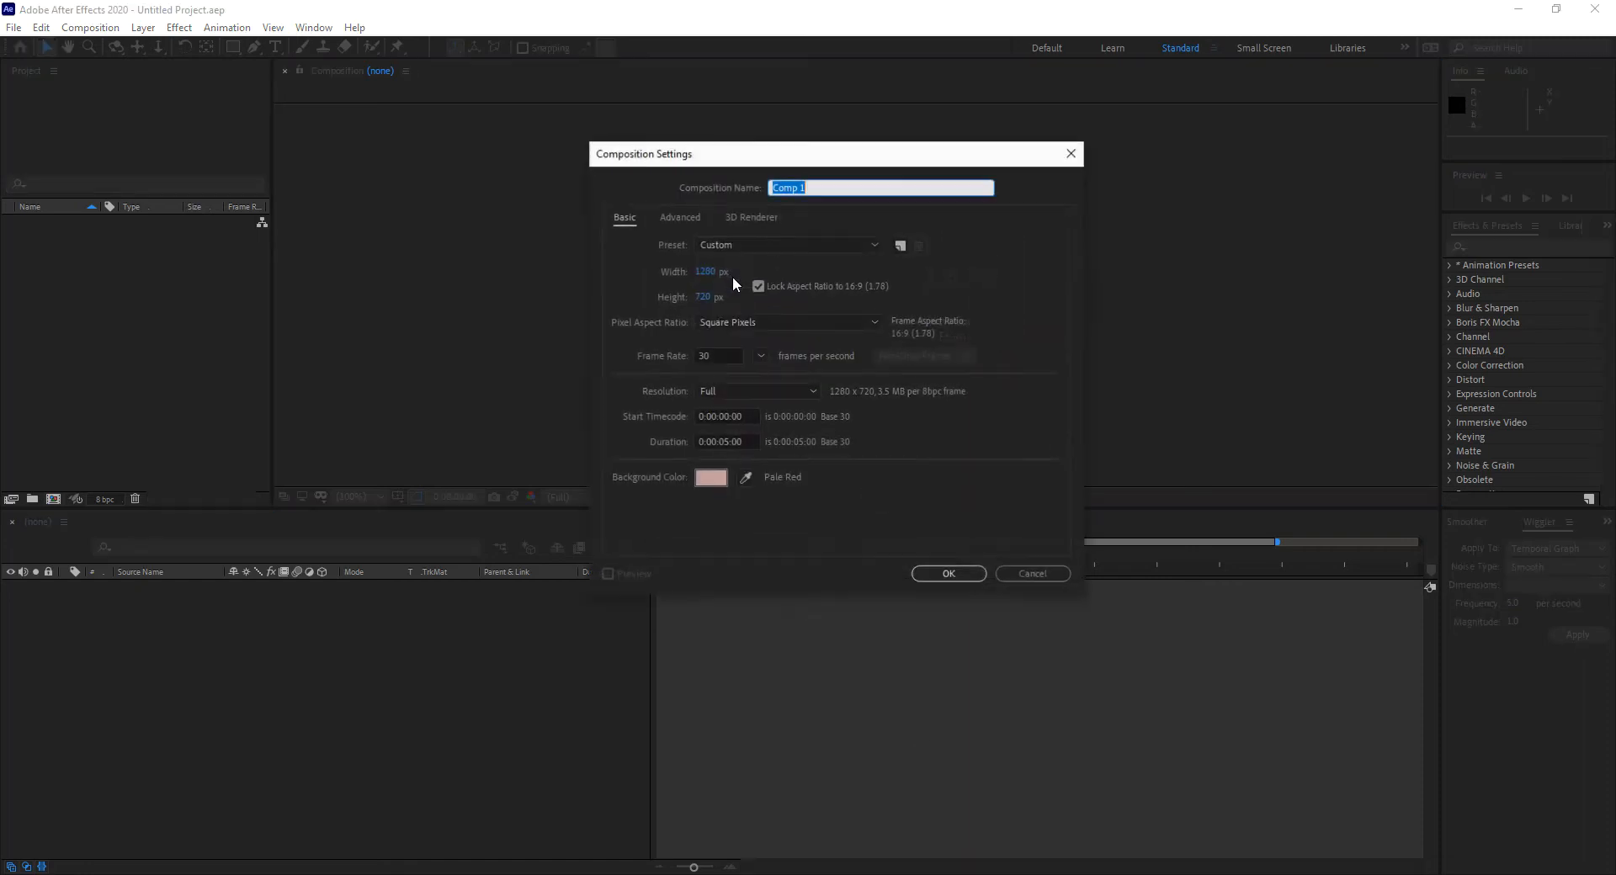
pyautogui.write('Ra')
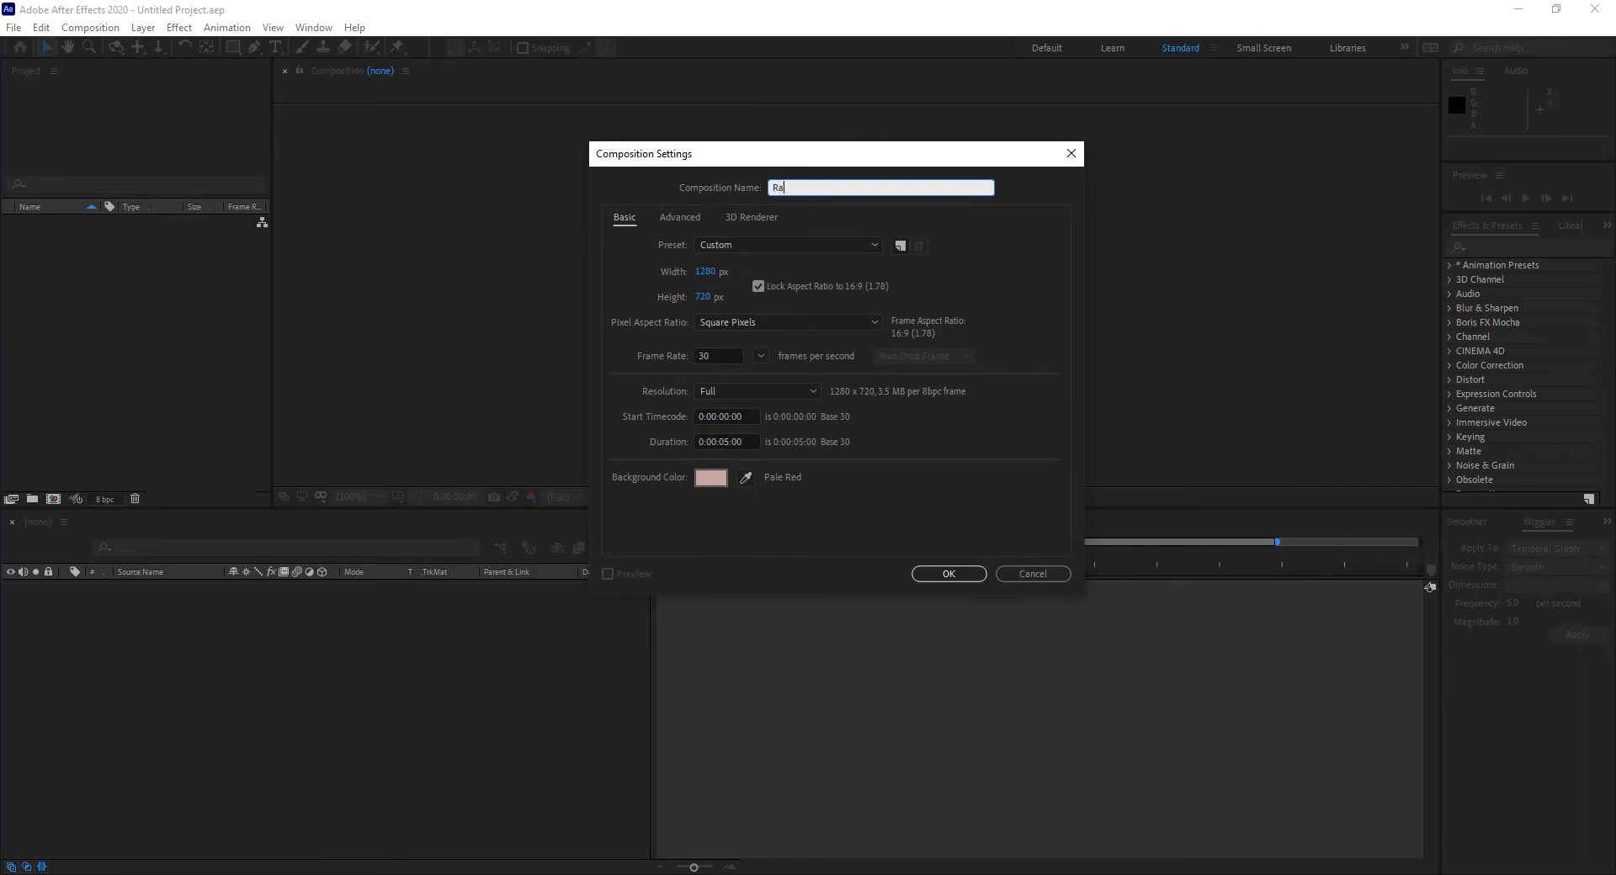
pyautogui.write('ster Vs')
pyautogui.press('BackSpace')
pyautogui.press('BackSpace')
pyautogui.press('BackSpace')
pyautogui.write('VsVector')
pyautogui.press('Return')
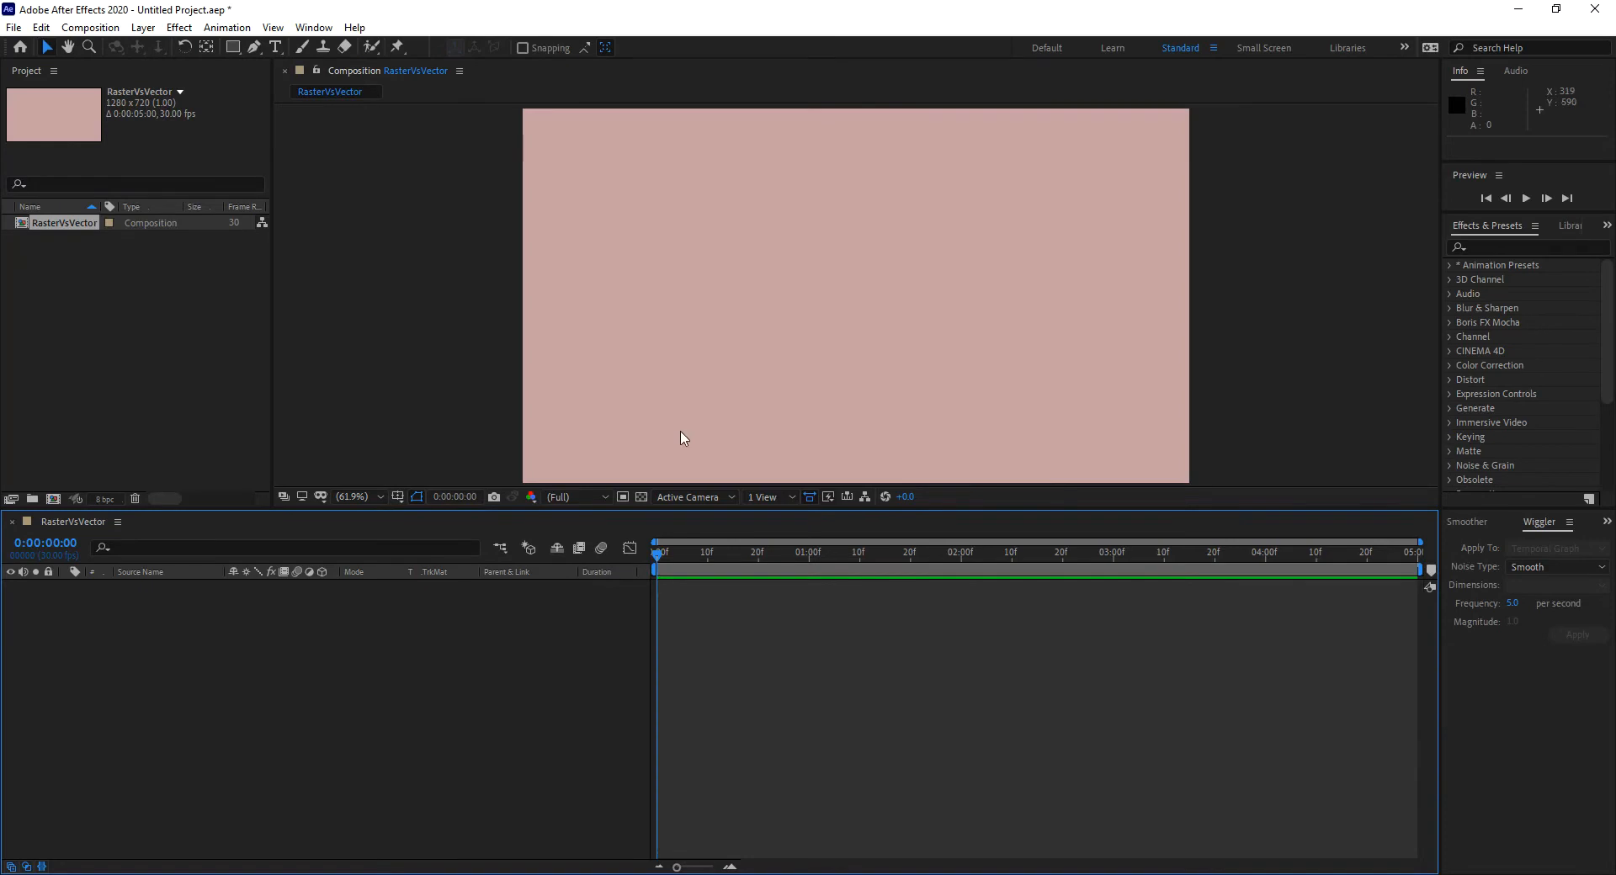
# Change the RasterVsVector composition's background color to black (000000).
pyautogui.hotkey('ctrl', 'k')
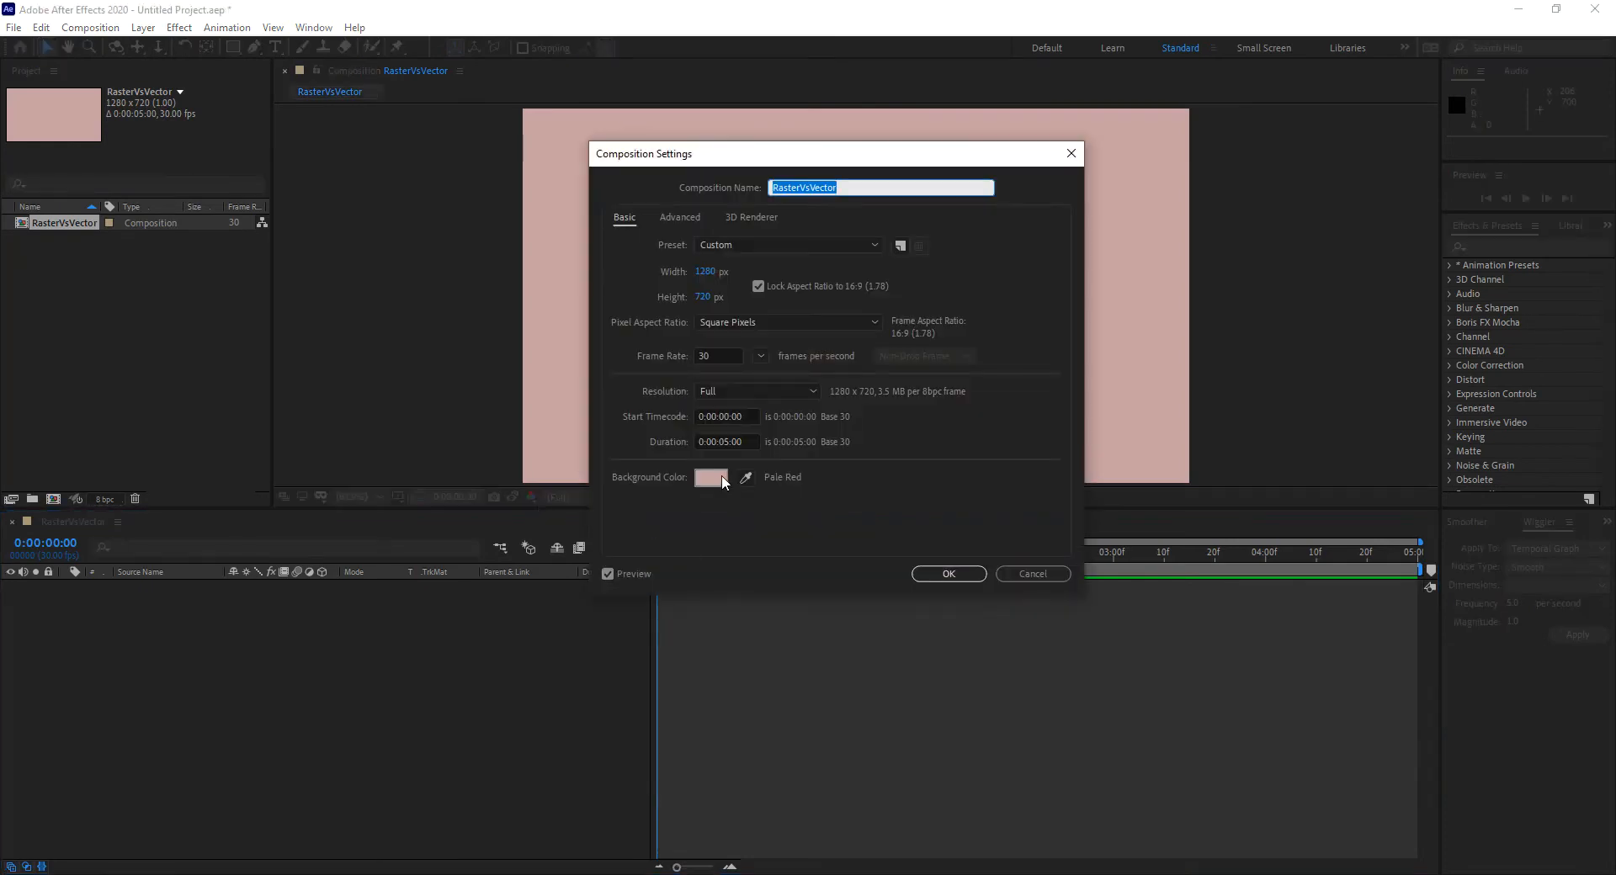
pyautogui.click(721, 482)
pyautogui.click(1091, 373)
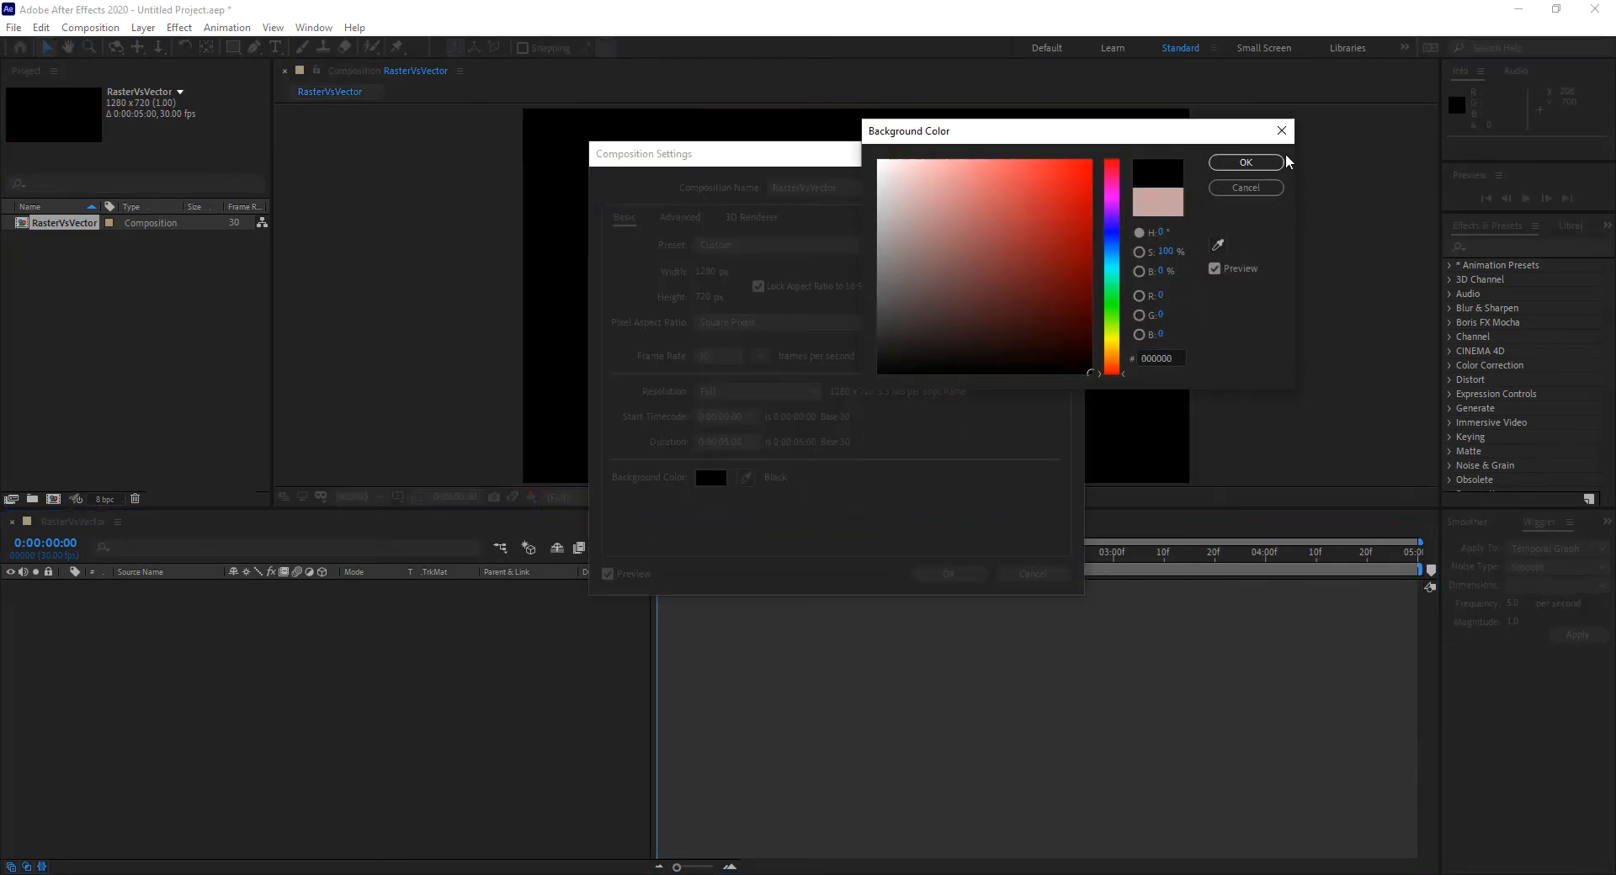
pyautogui.click(1248, 163)
pyautogui.click(946, 576)
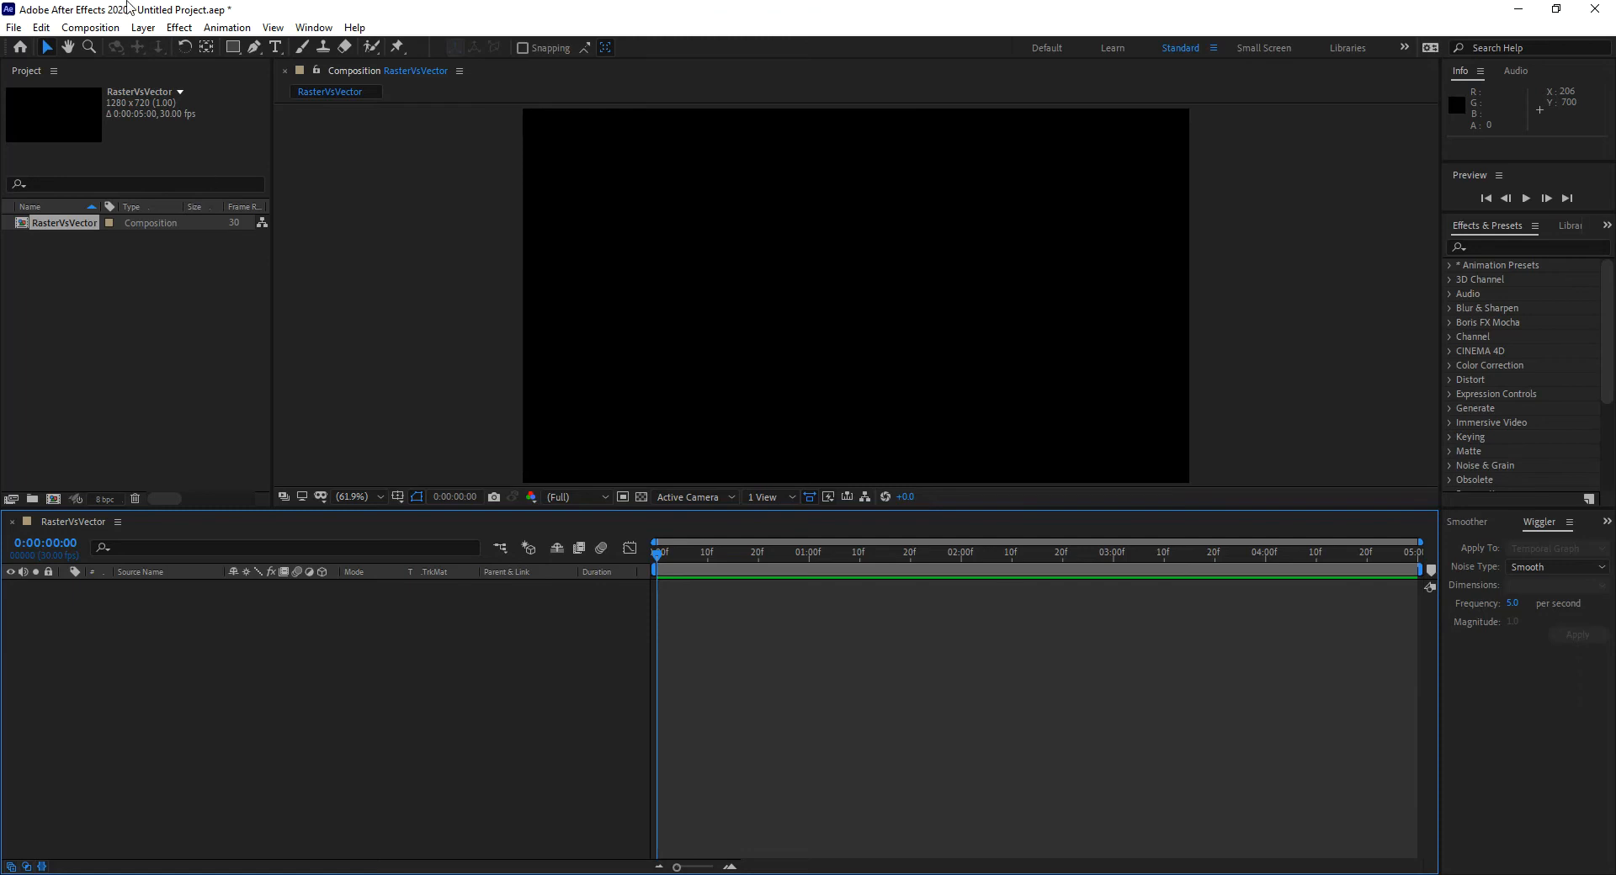
# Start a new solid layer with a width and height of 500 px, keeping the units in pixels.
pyautogui.click(143, 28)
pyautogui.moveTo(169, 50)
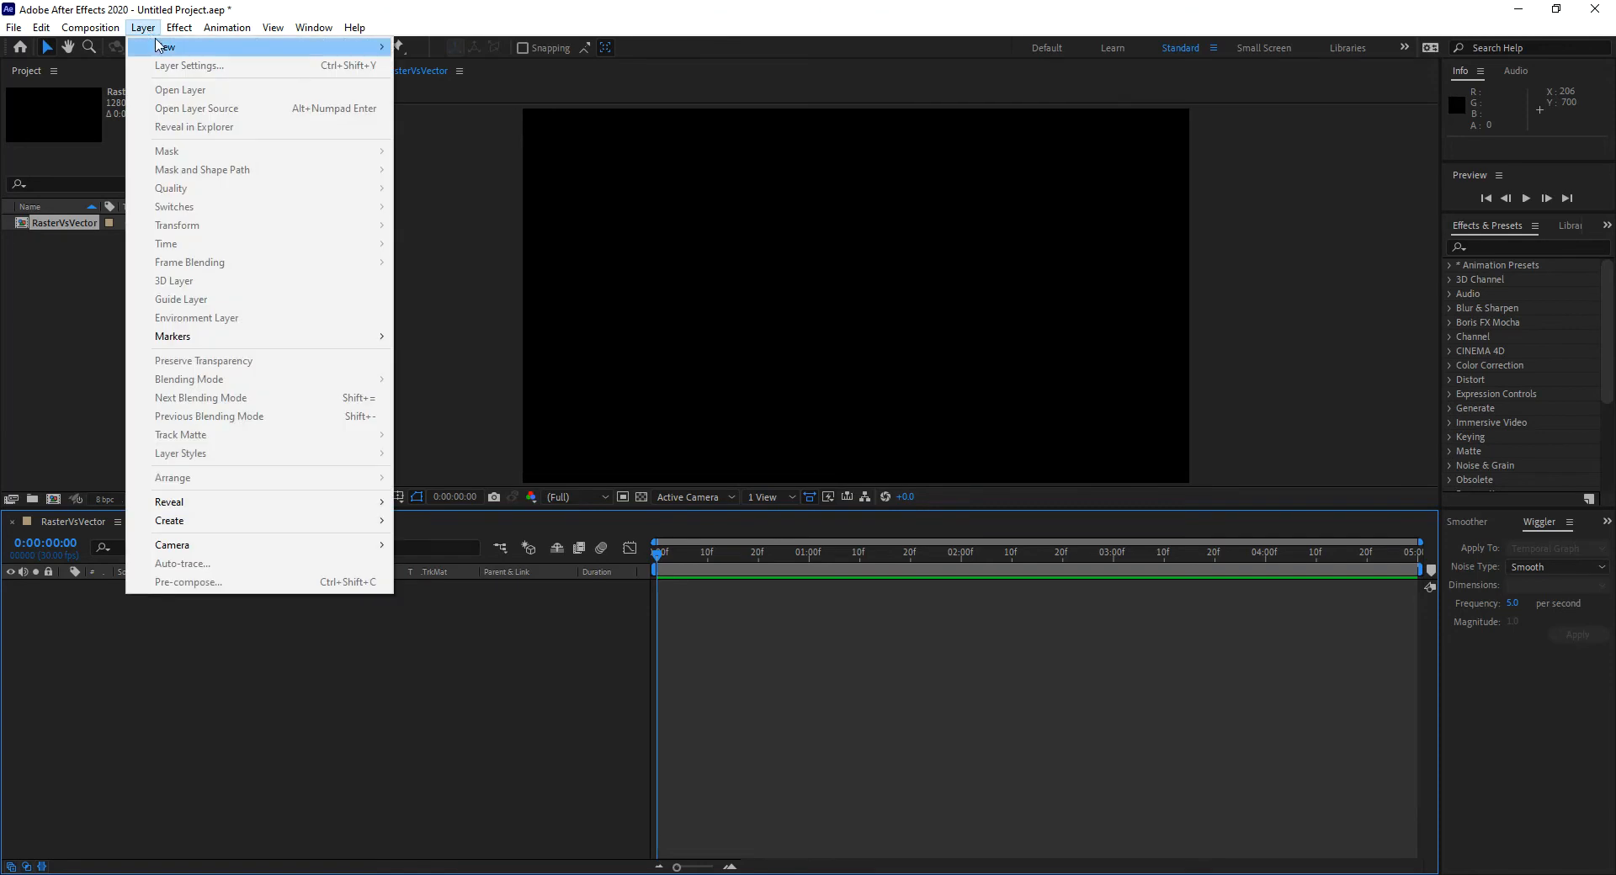
pyautogui.click(438, 75)
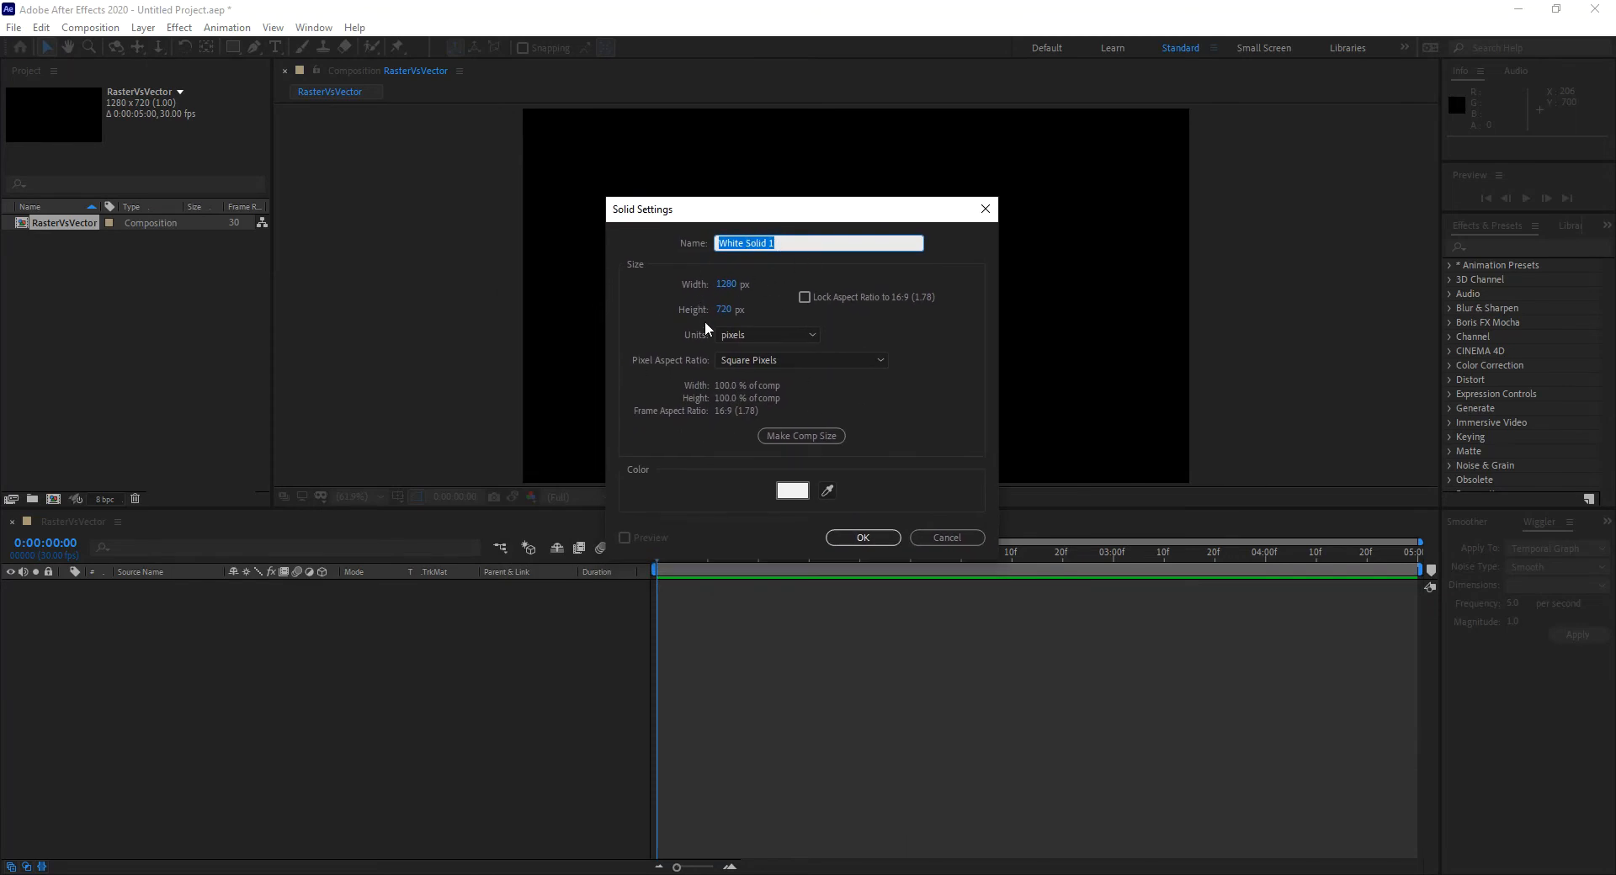
pyautogui.click(729, 287)
pyautogui.write('500')
pyautogui.press('Tab')
pyautogui.write('500')
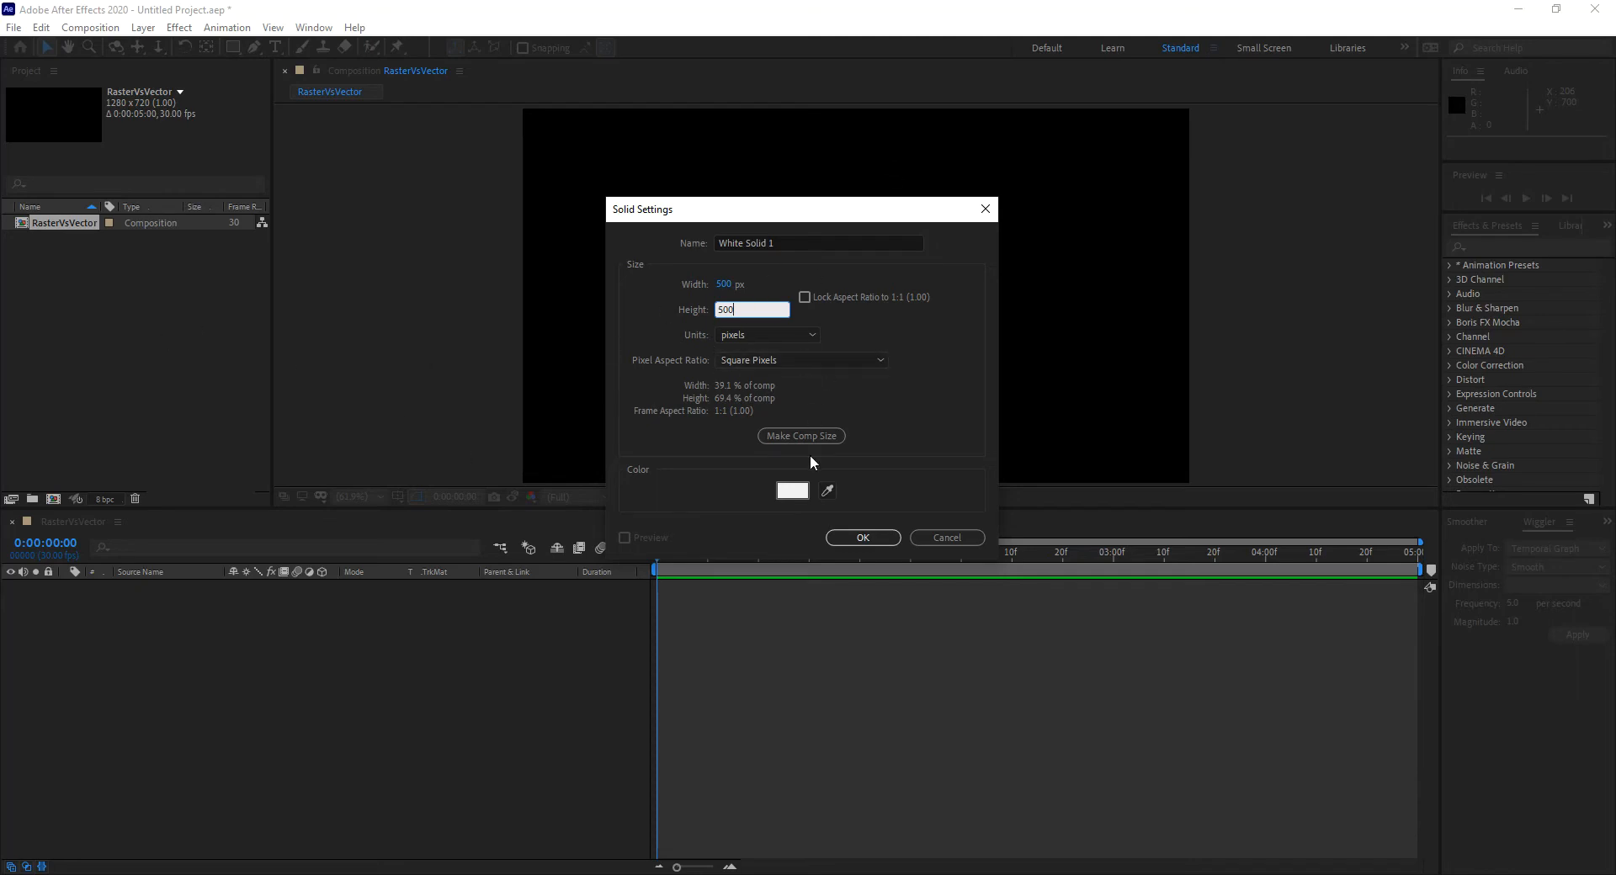
pyautogui.click(790, 335)
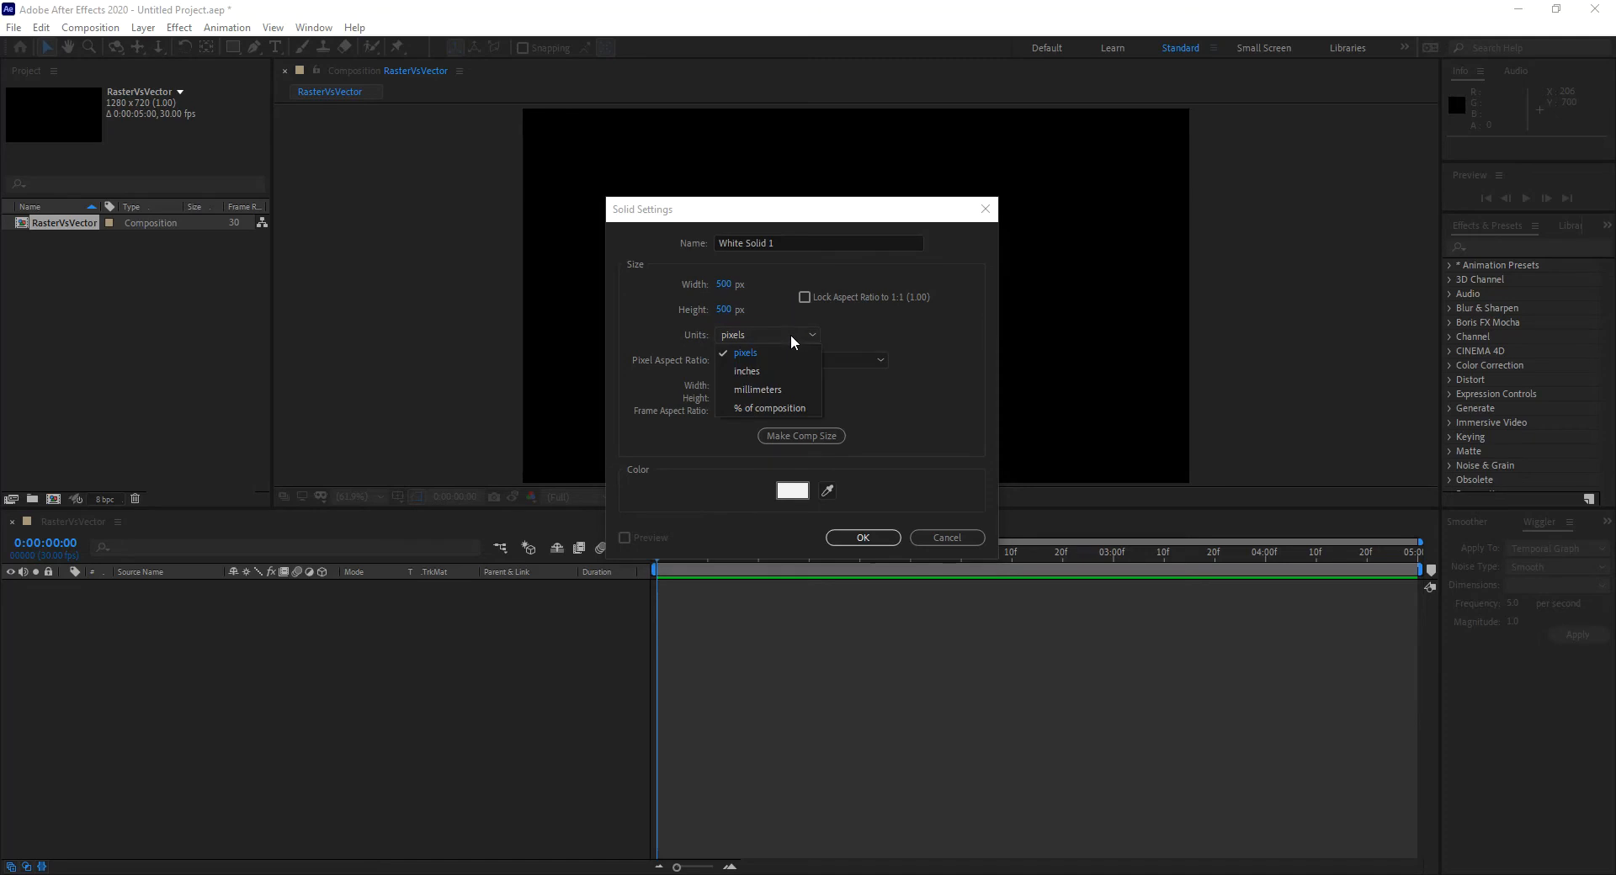
pyautogui.click(880, 333)
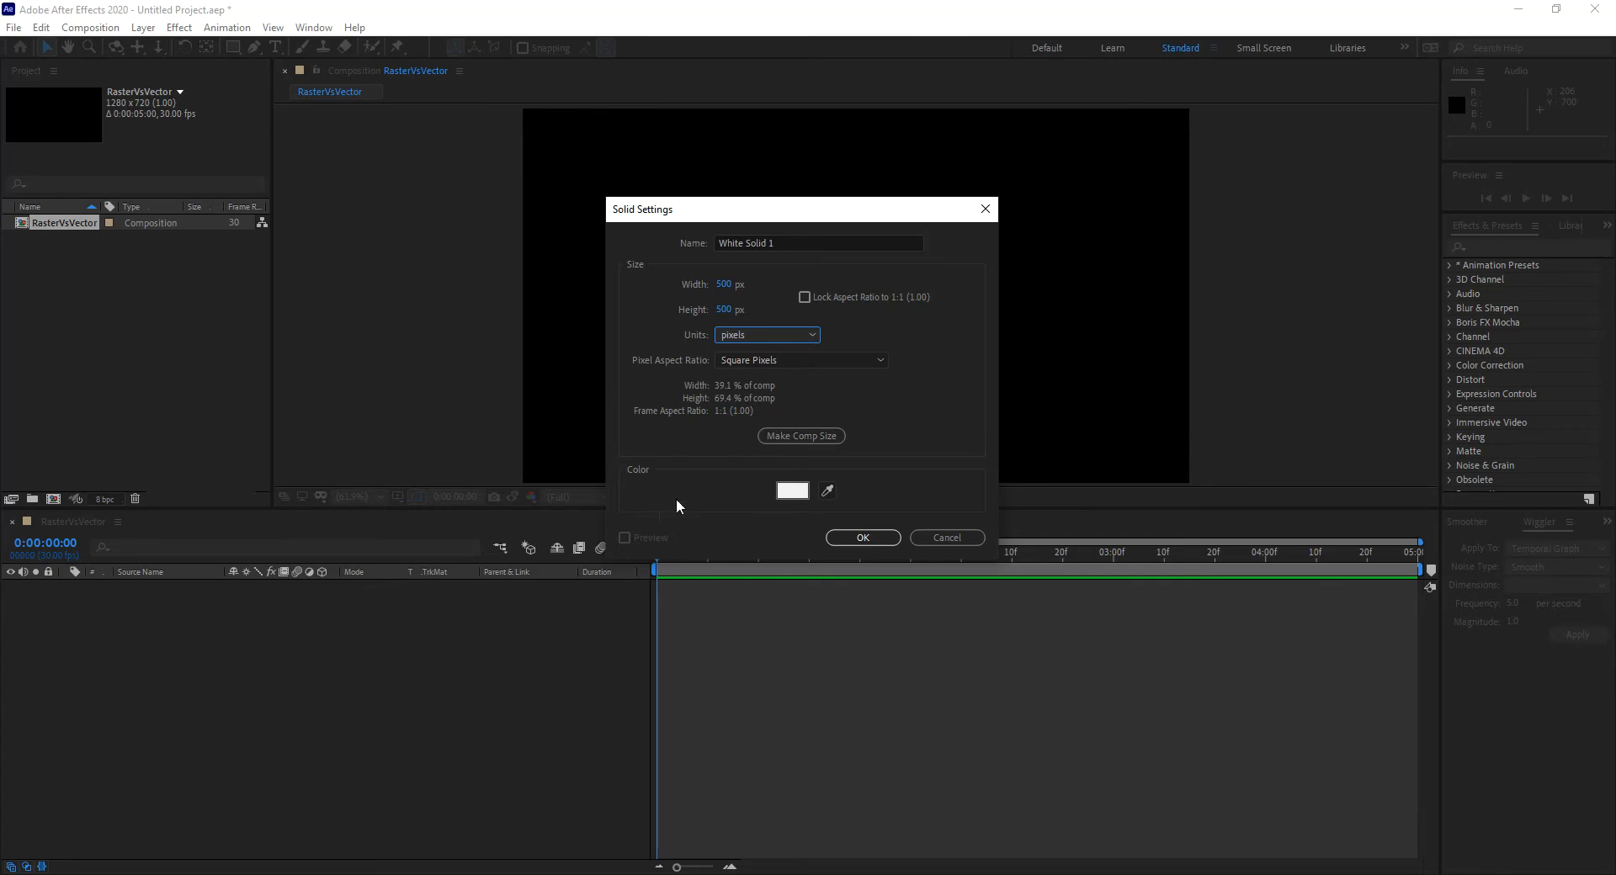
# Color the new solid white and add it to the composition.
pyautogui.click(790, 495)
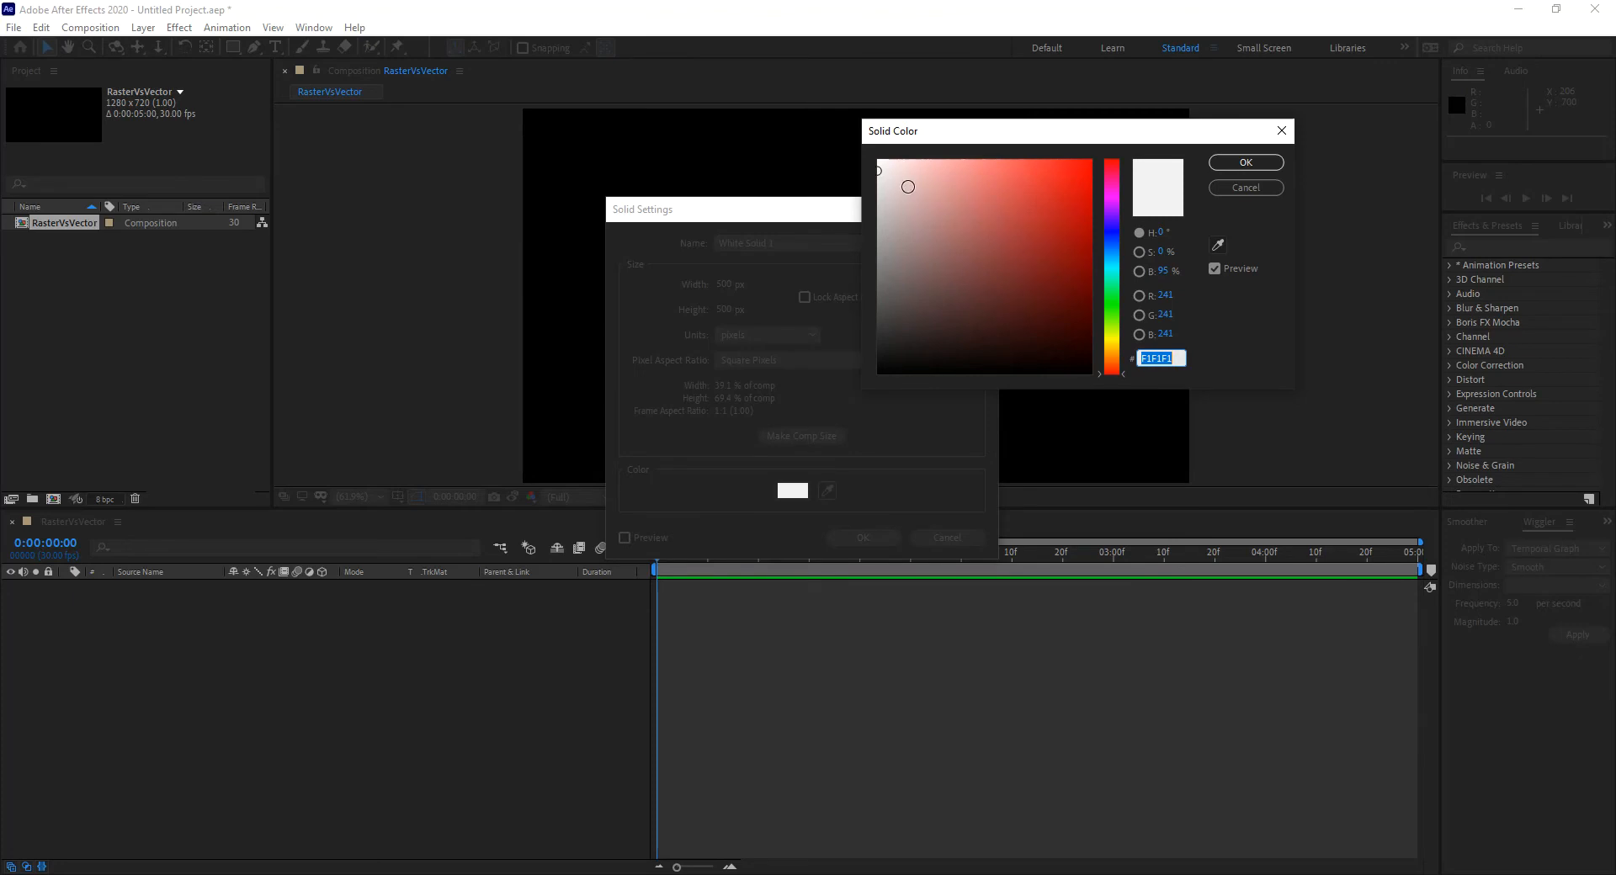
pyautogui.click(1248, 164)
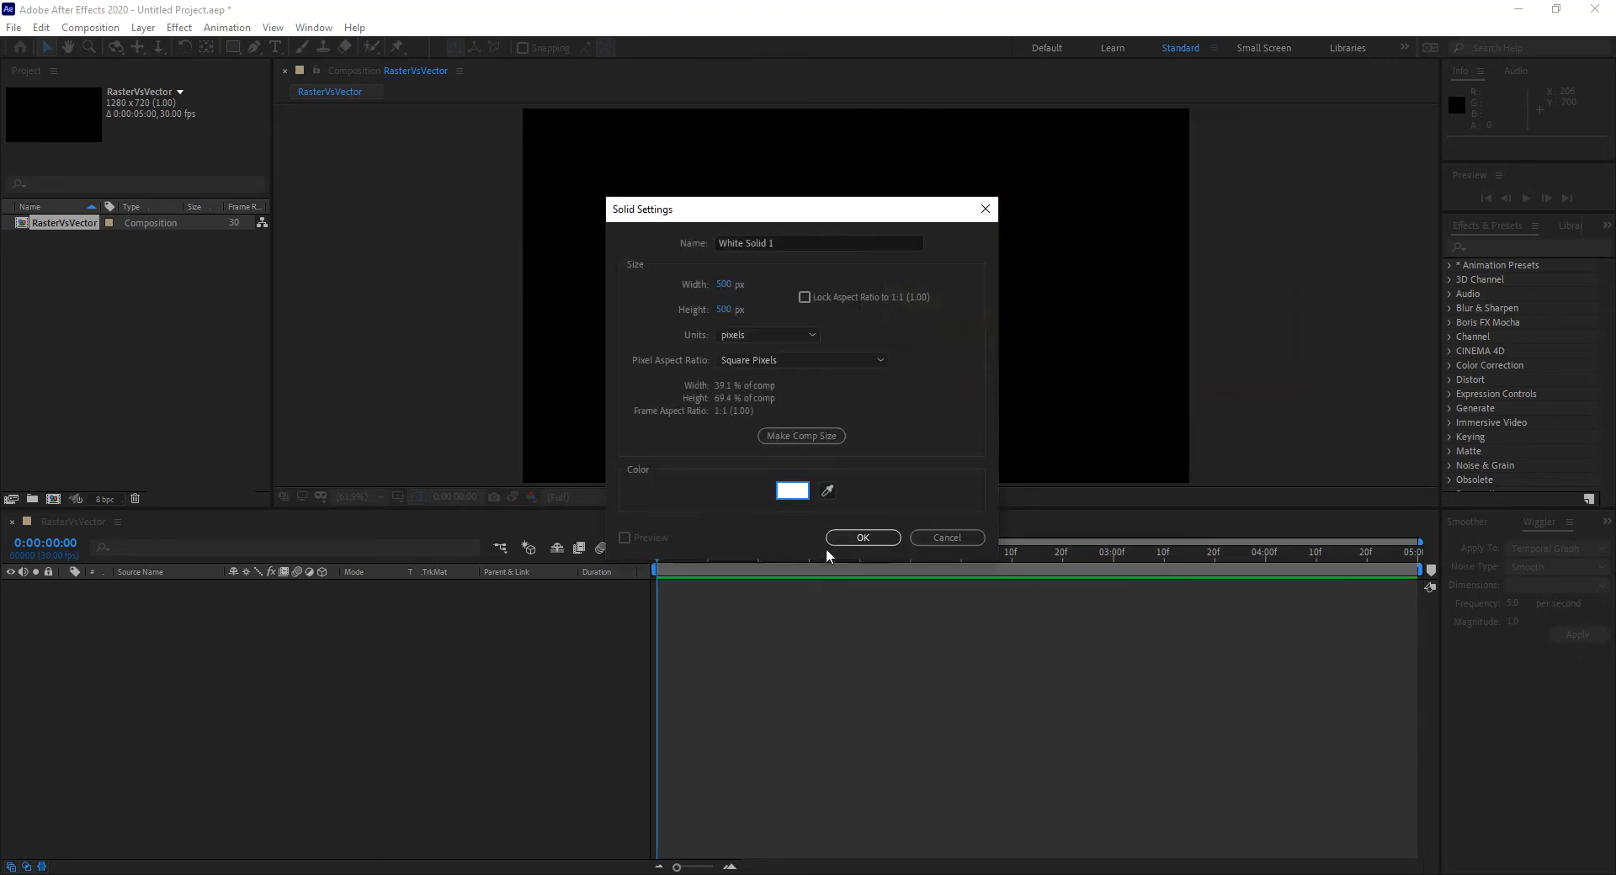
pyautogui.click(870, 539)
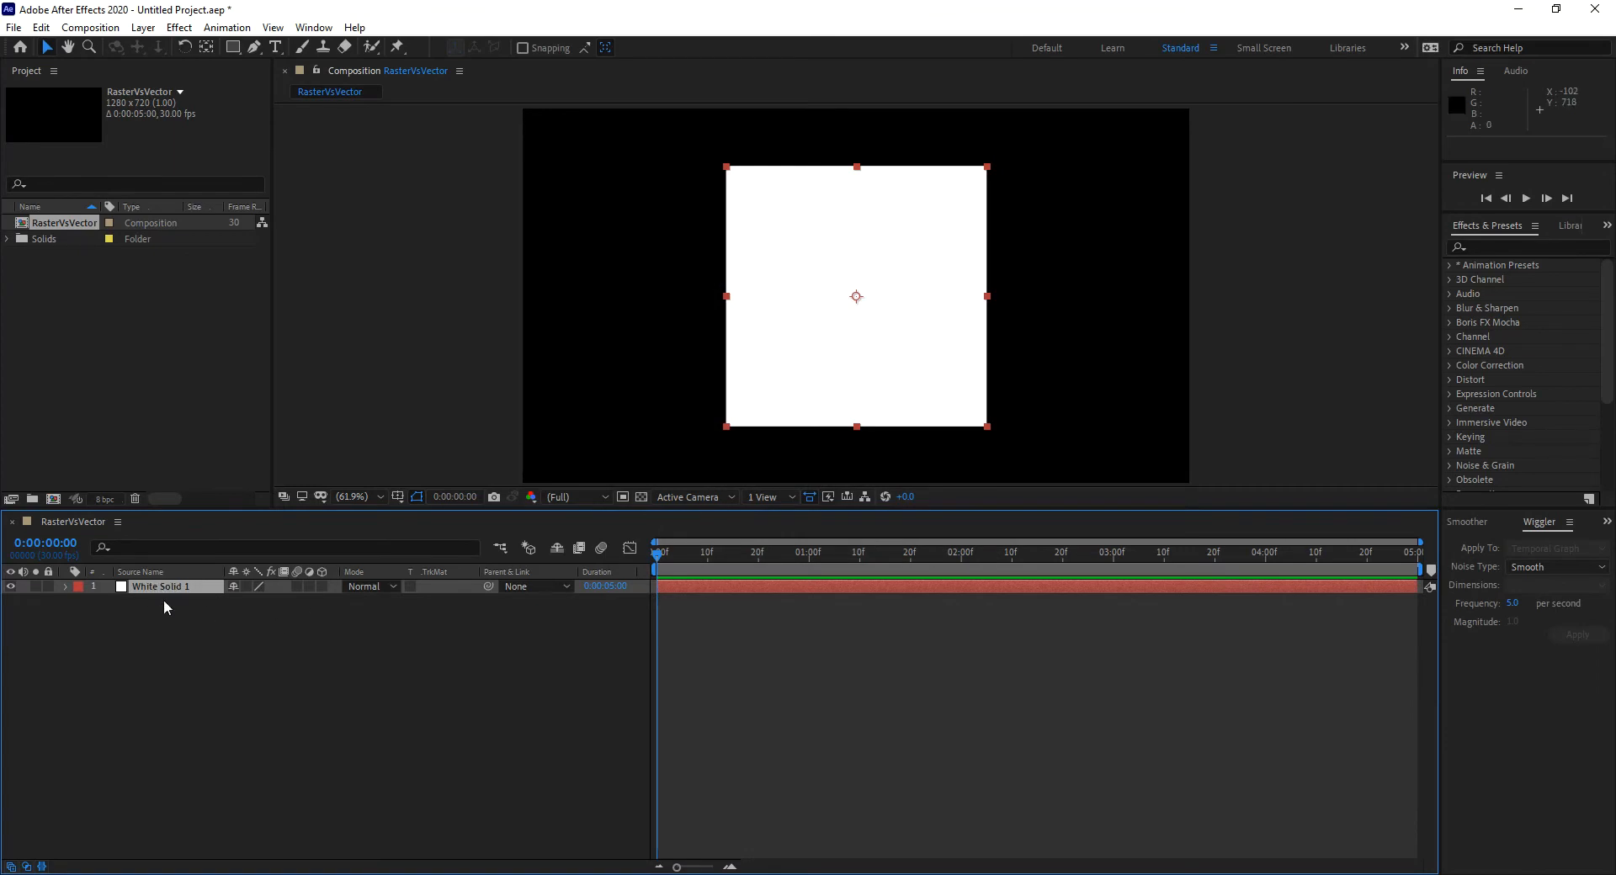
# Examine the contents of the project's Solids folder, collapse it again and deselect the solid layer.
pyautogui.click(9, 241)
pyautogui.click(8, 241)
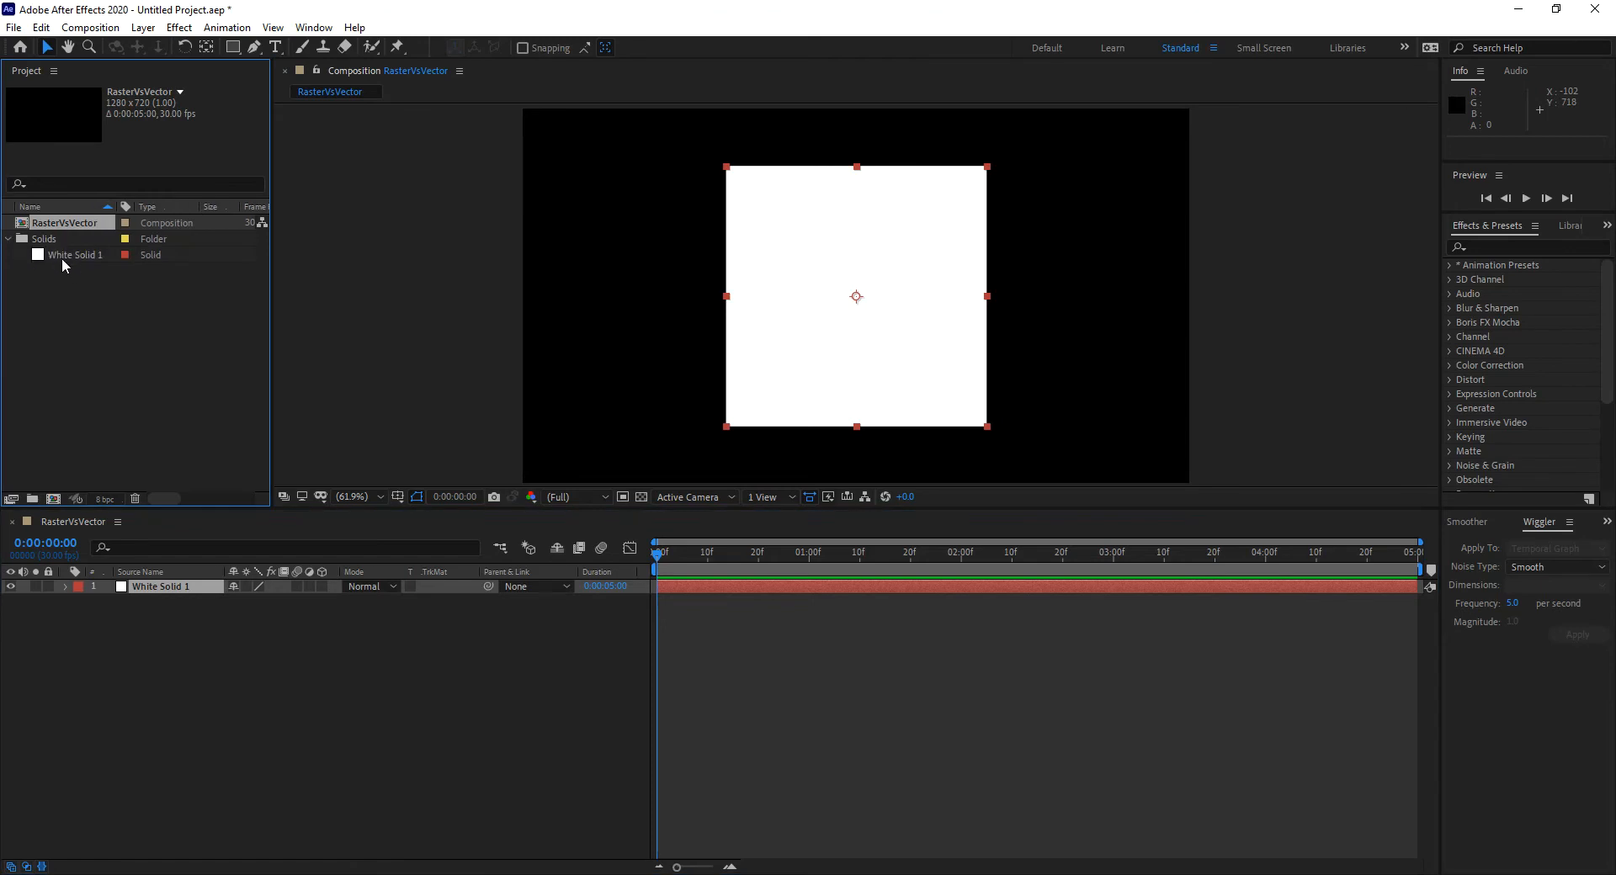
pyautogui.click(8, 239)
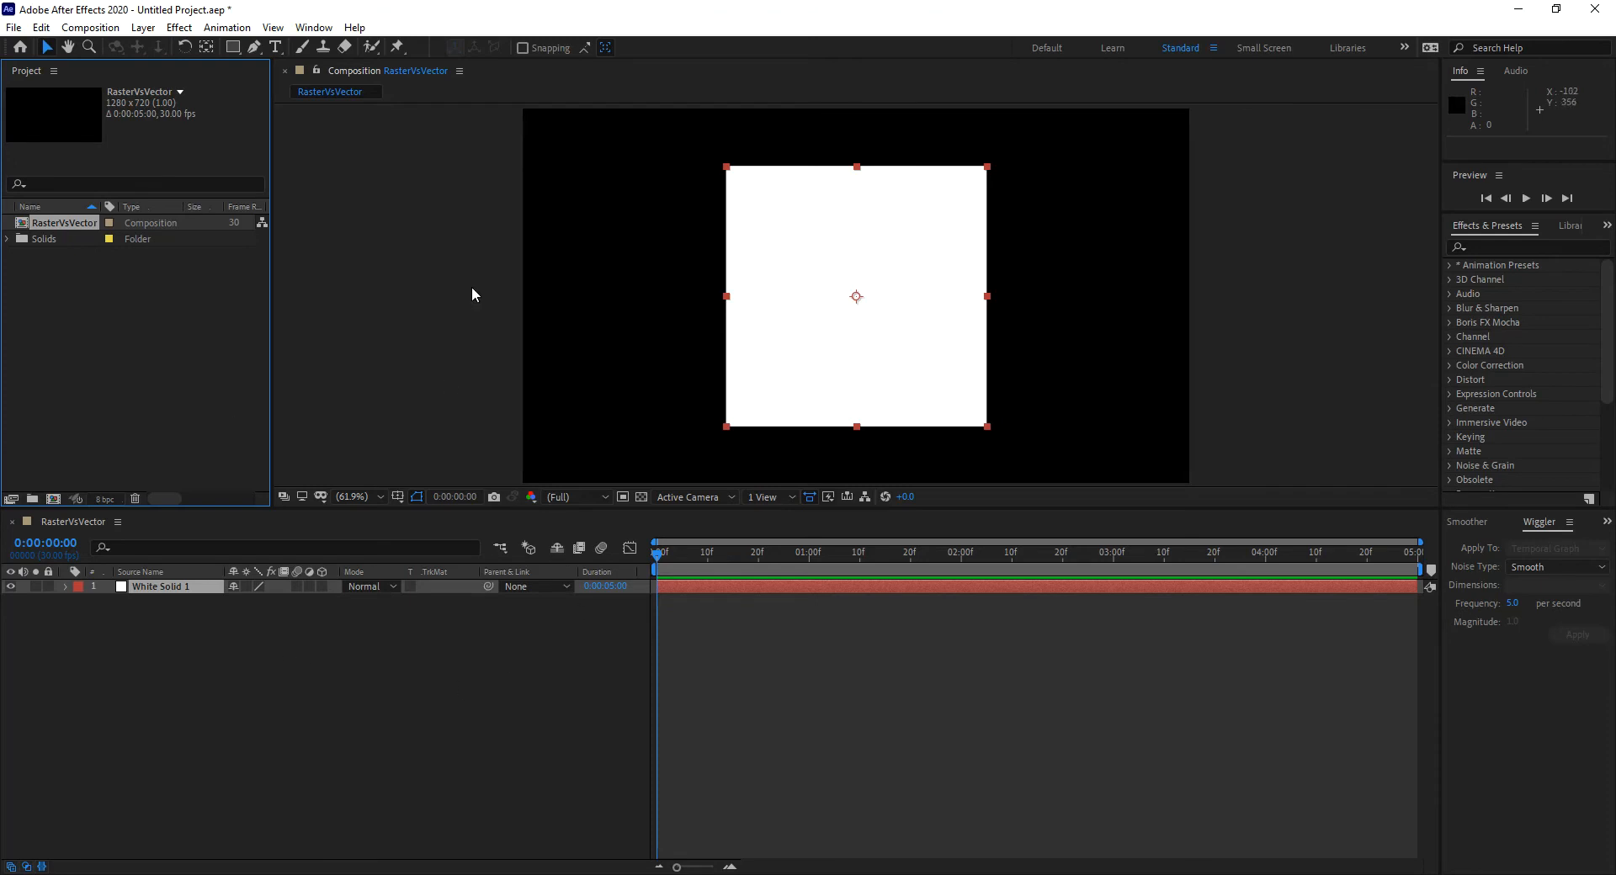
pyautogui.click(436, 218)
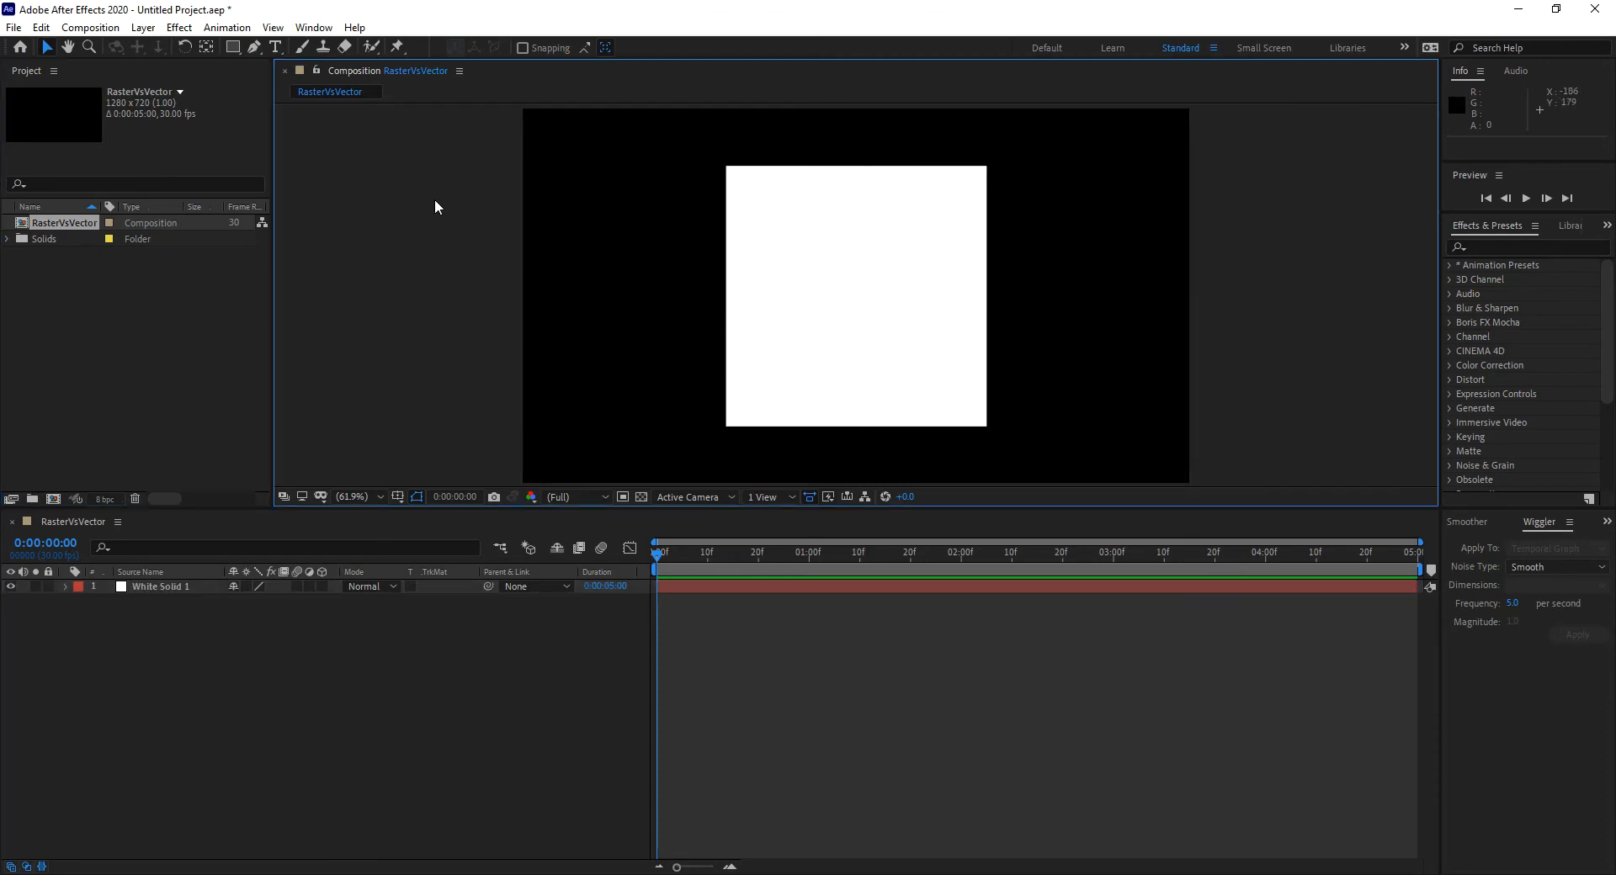
pyautogui.click(395, 676)
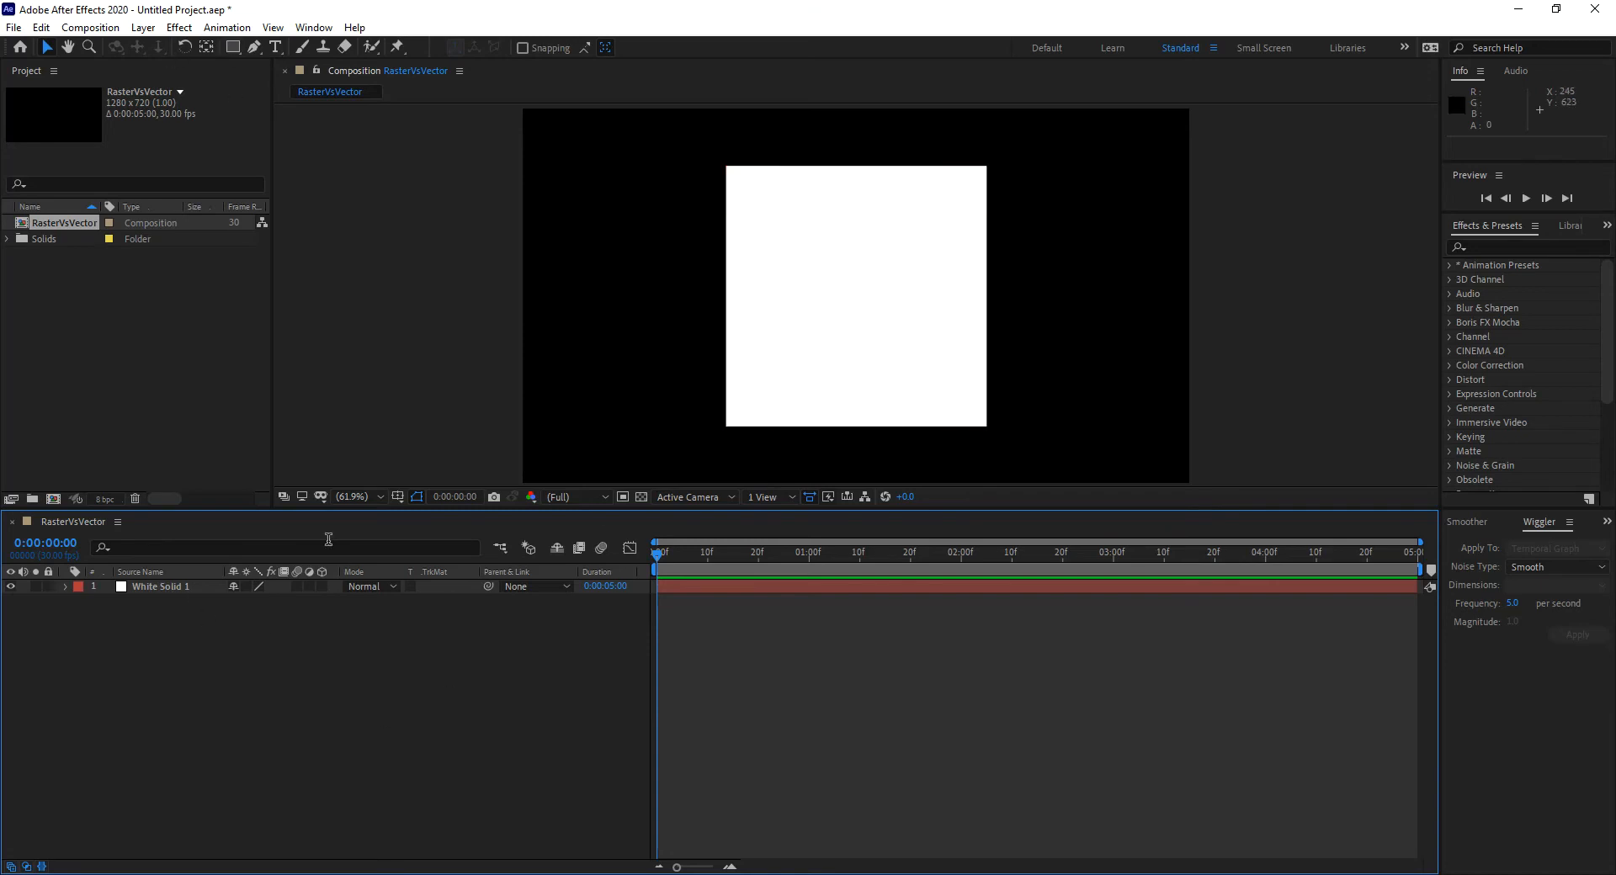
# Activate the Rectangle tool and check the shape fill color, leaving the color picker without a change.
pyautogui.click(234, 48)
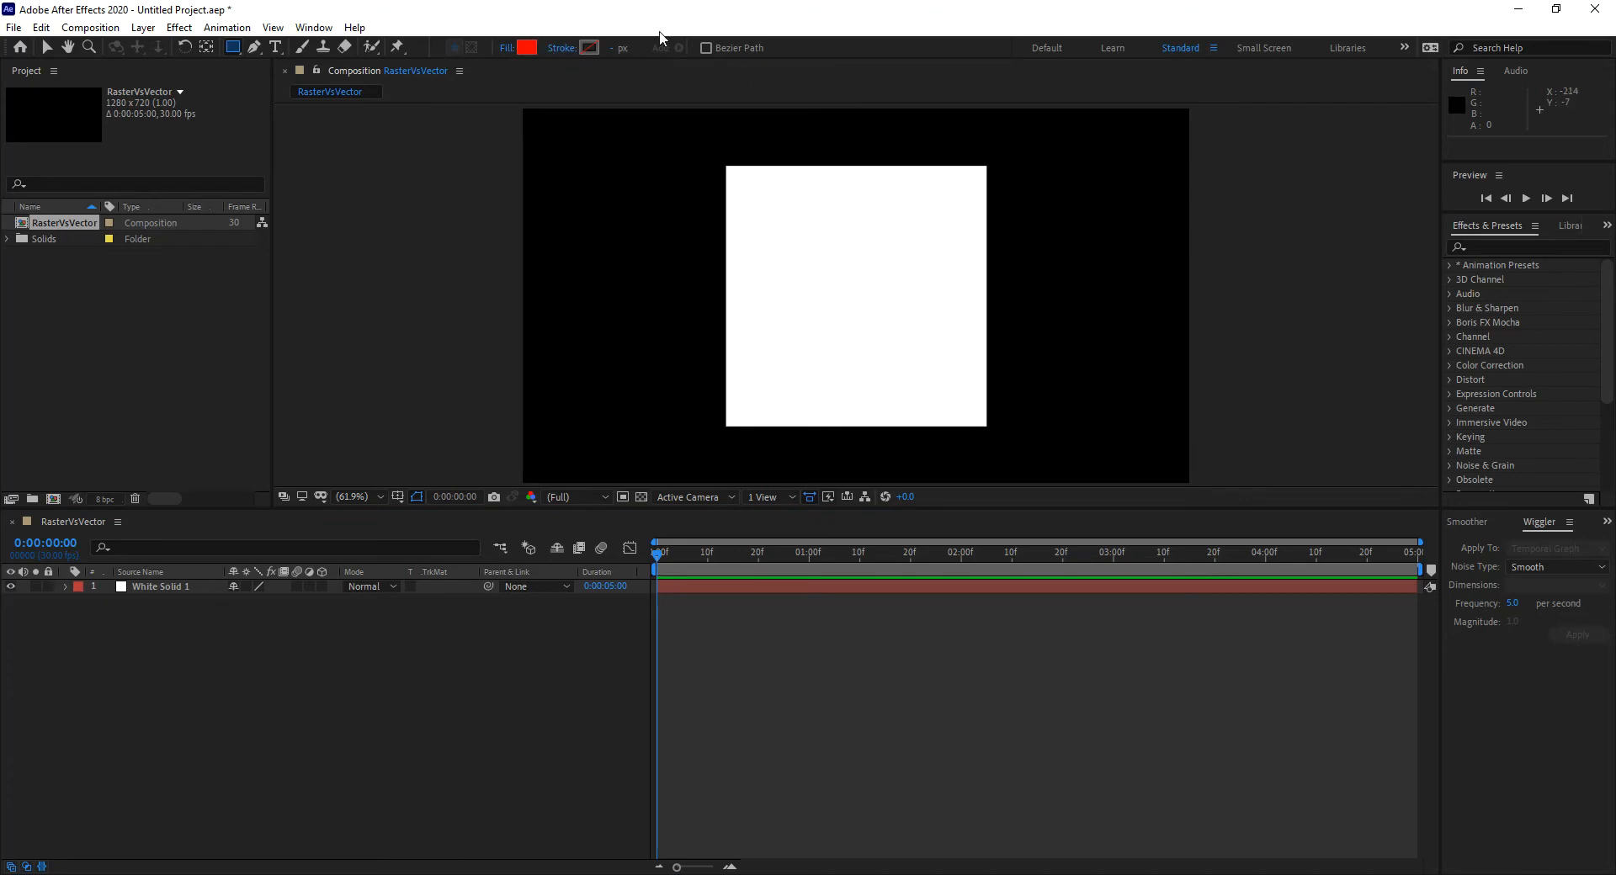
pyautogui.click(524, 48)
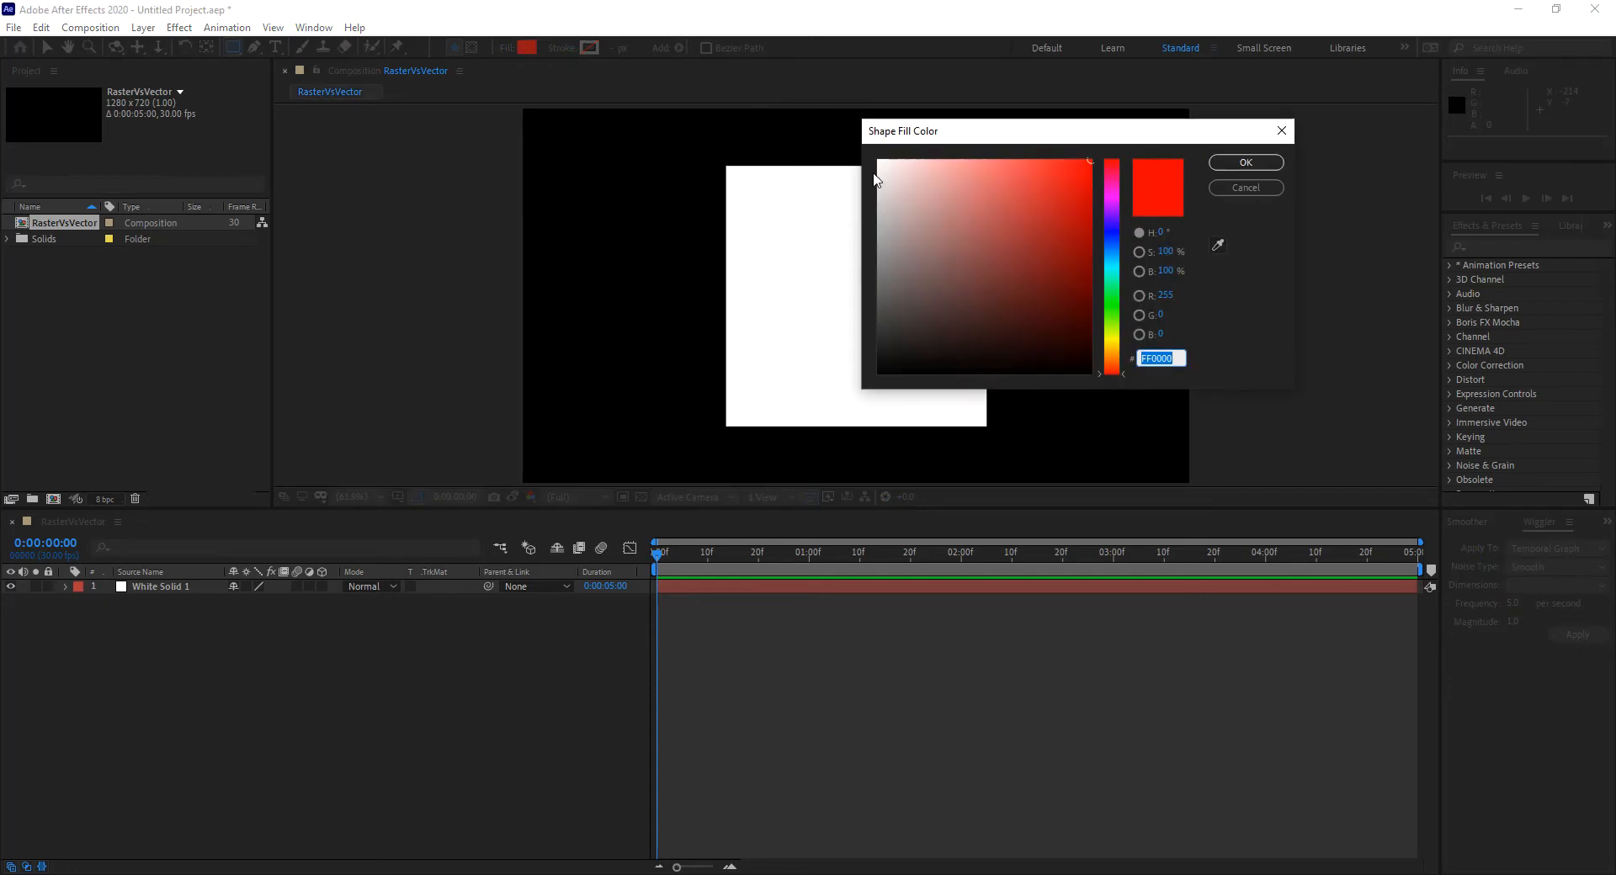
pyautogui.click(1246, 187)
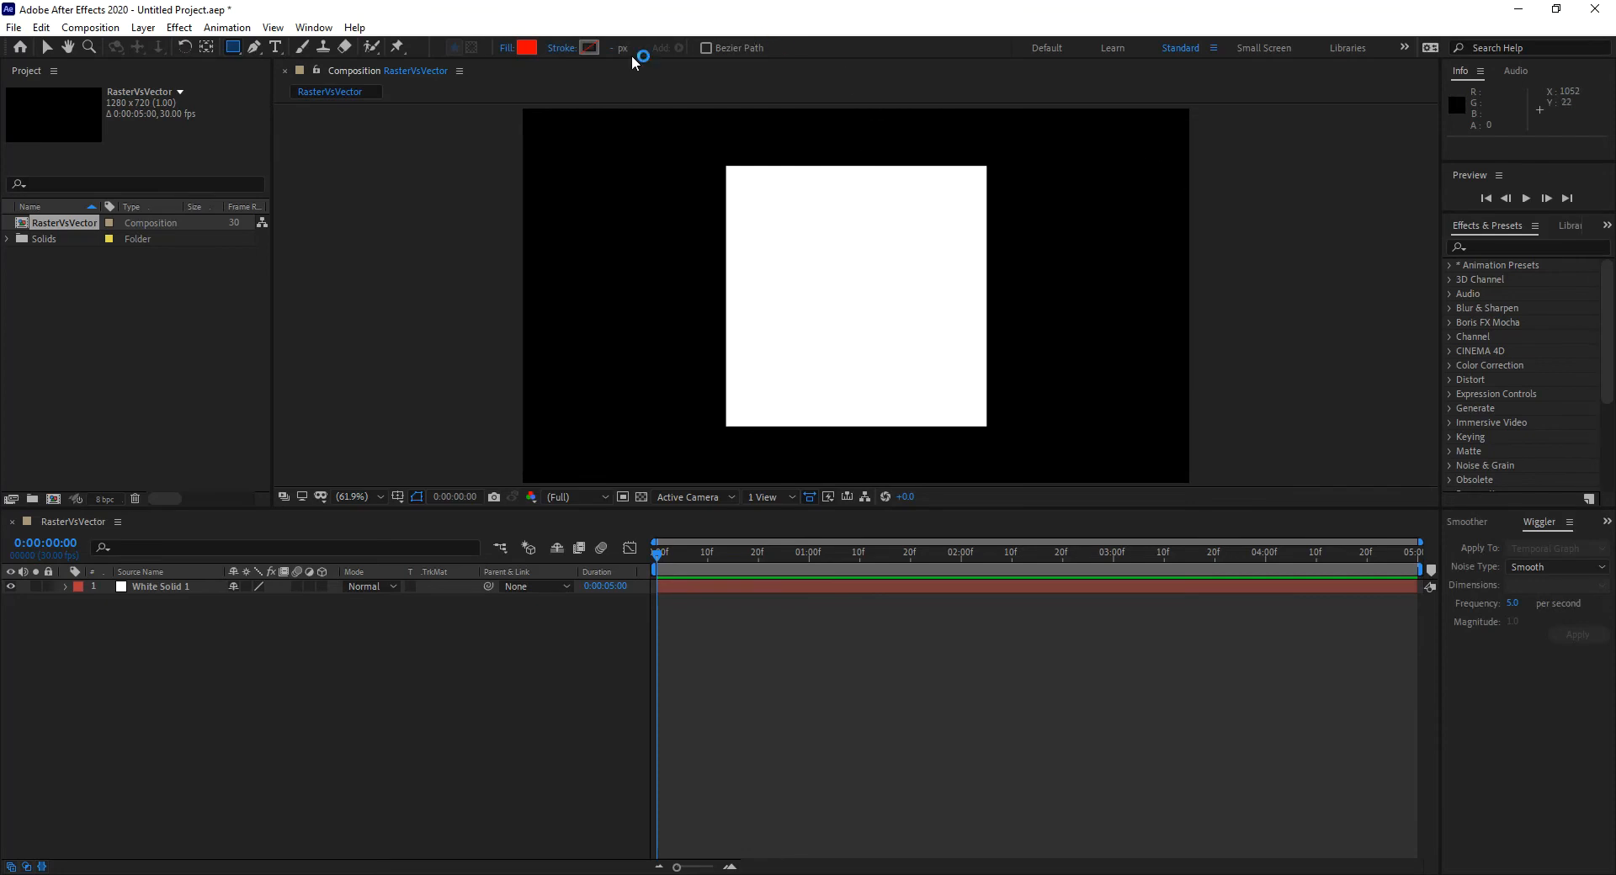
# Set the shape stroke type to Solid Color.
pyautogui.click(568, 49)
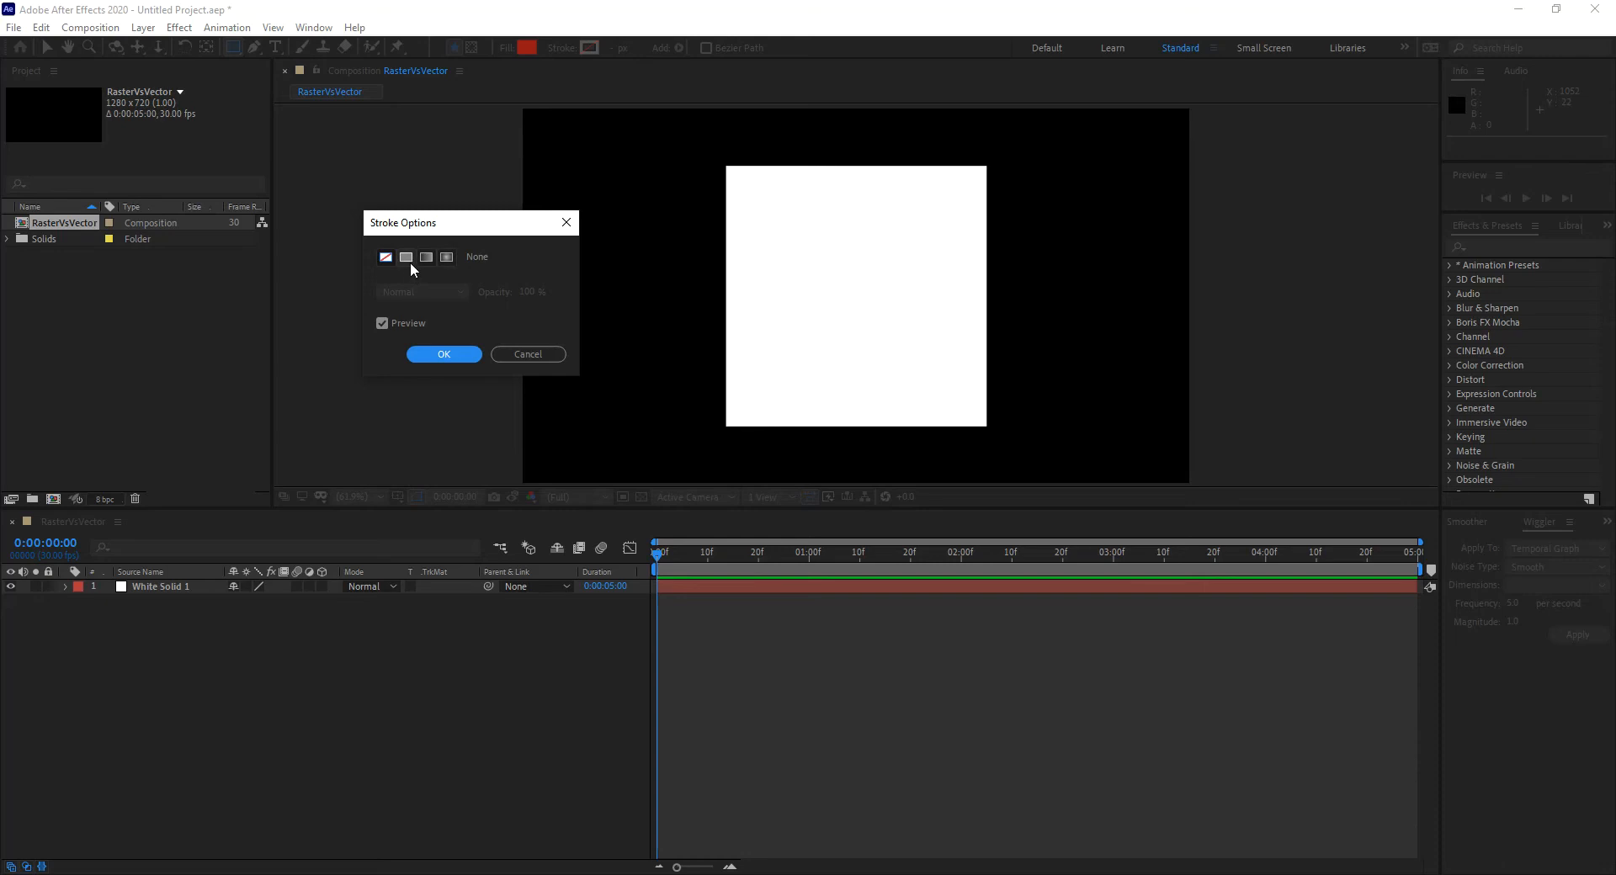
pyautogui.click(408, 259)
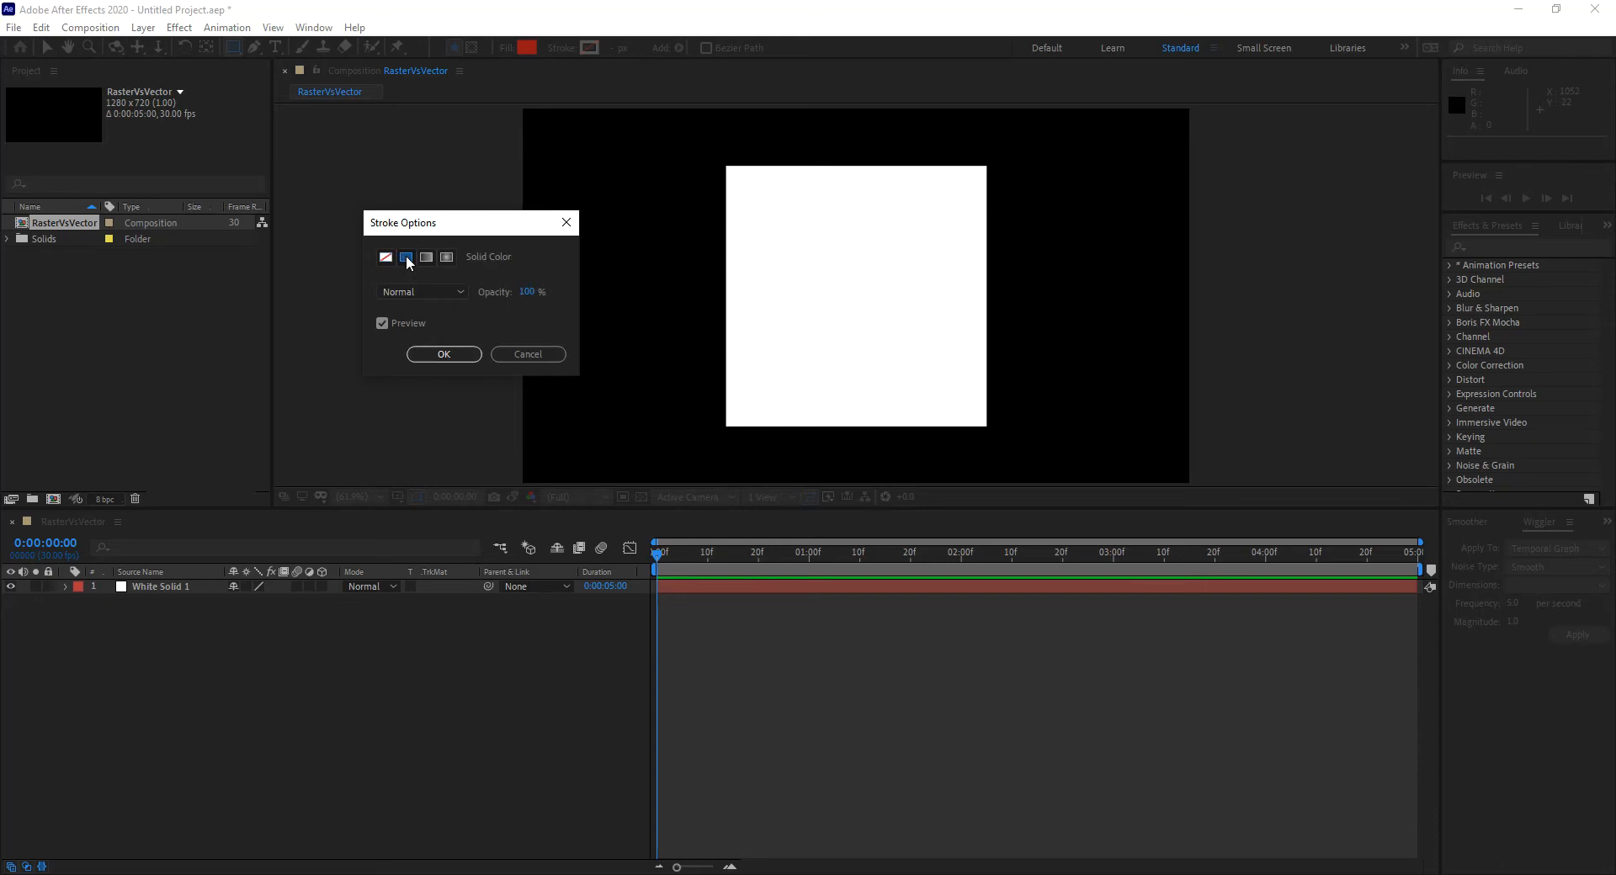
pyautogui.click(444, 355)
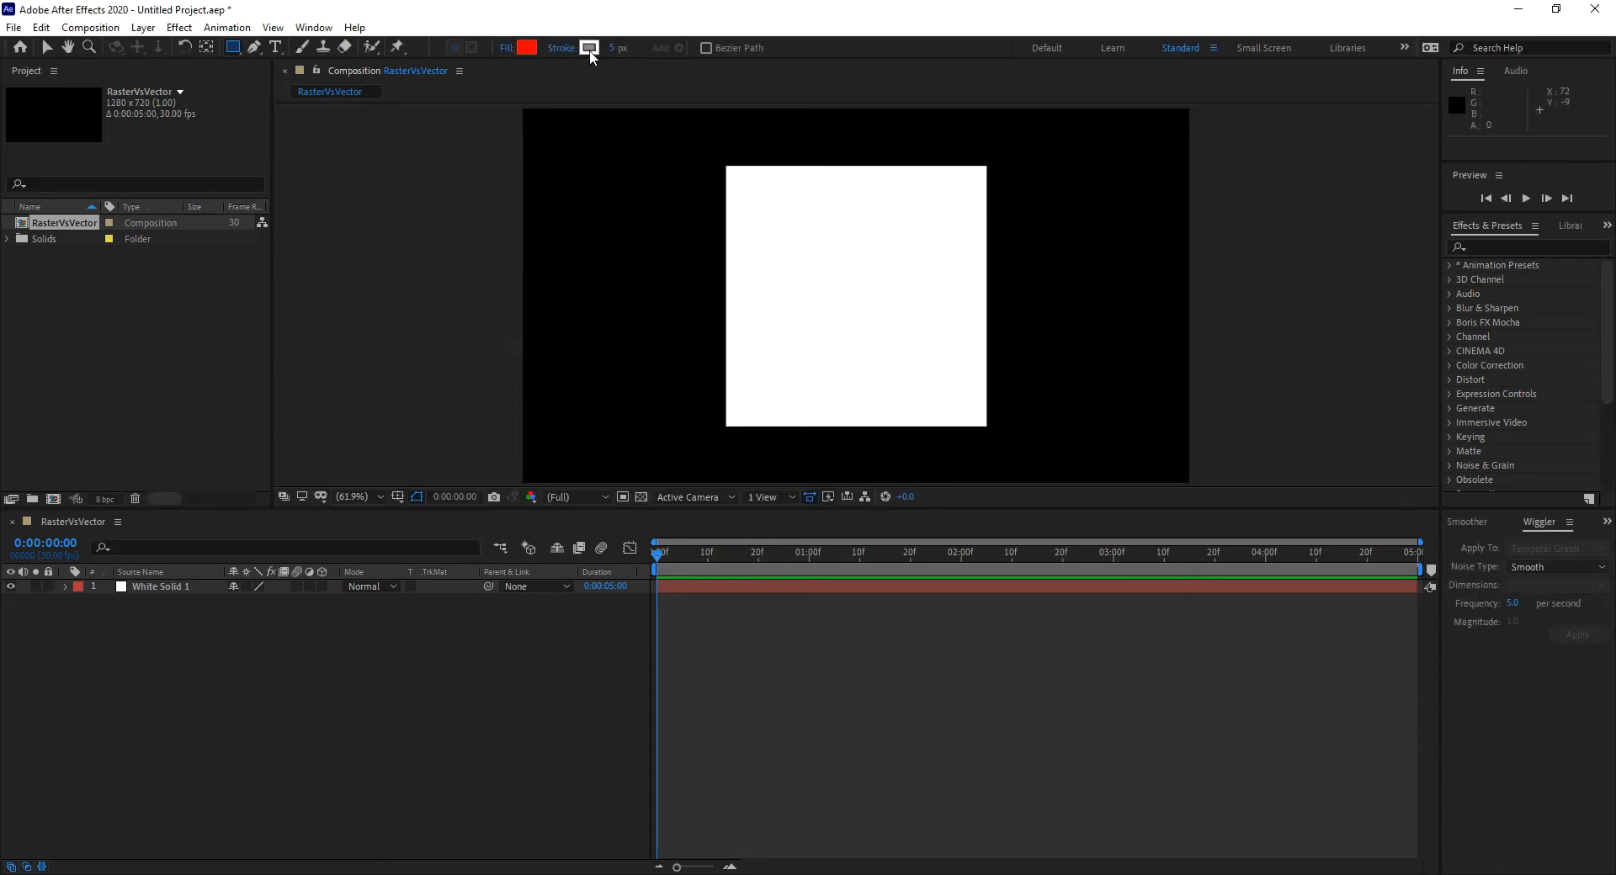
pyautogui.click(590, 48)
pyautogui.click(986, 214)
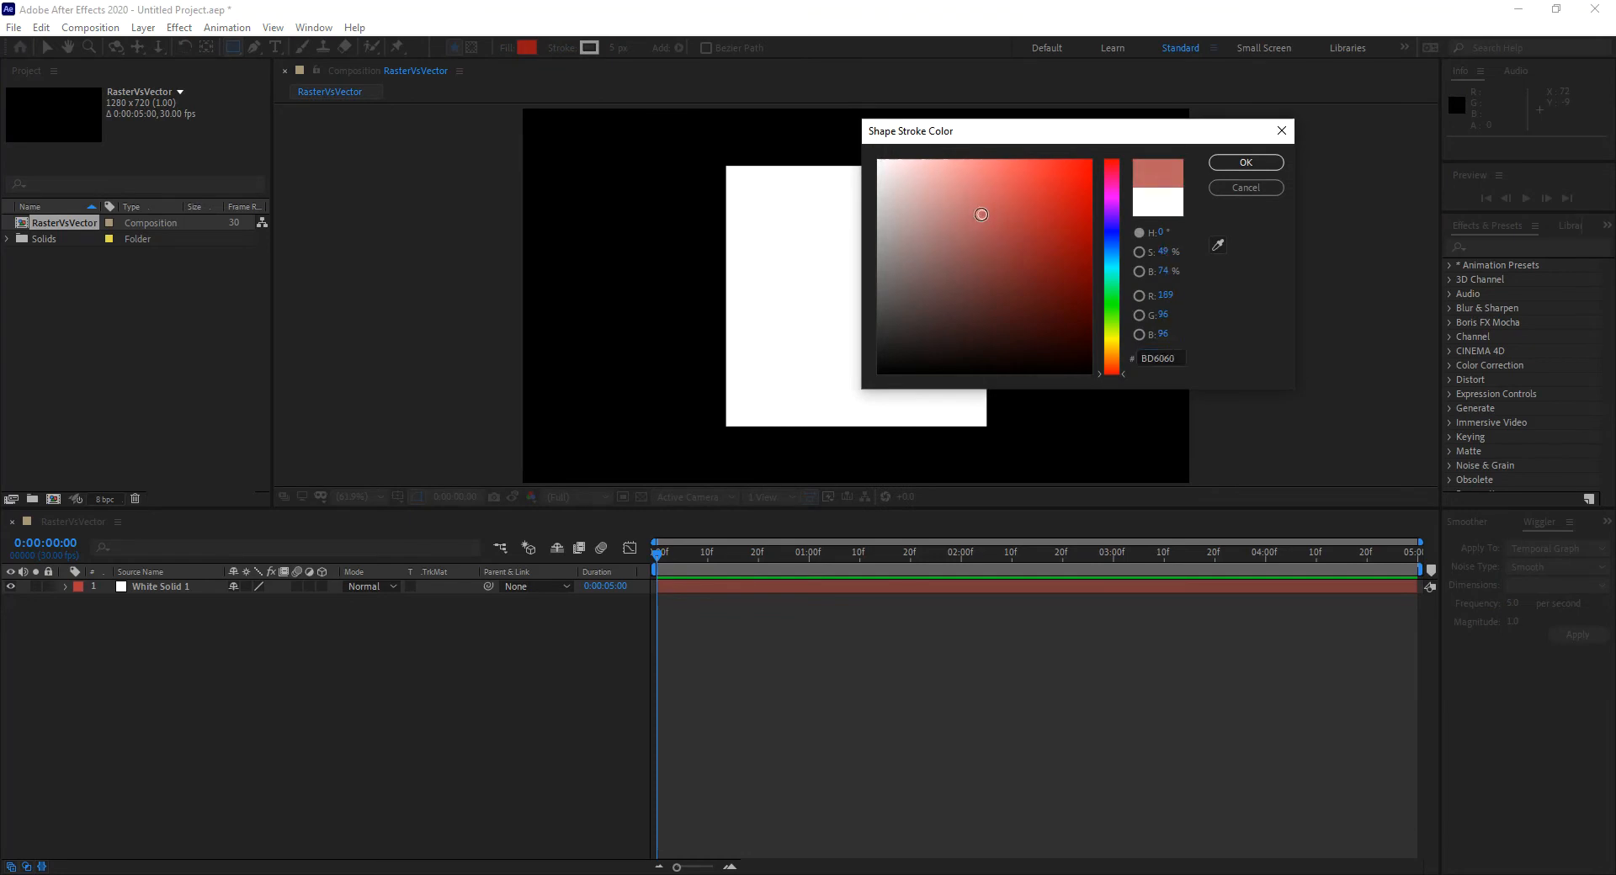
pyautogui.click(1246, 186)
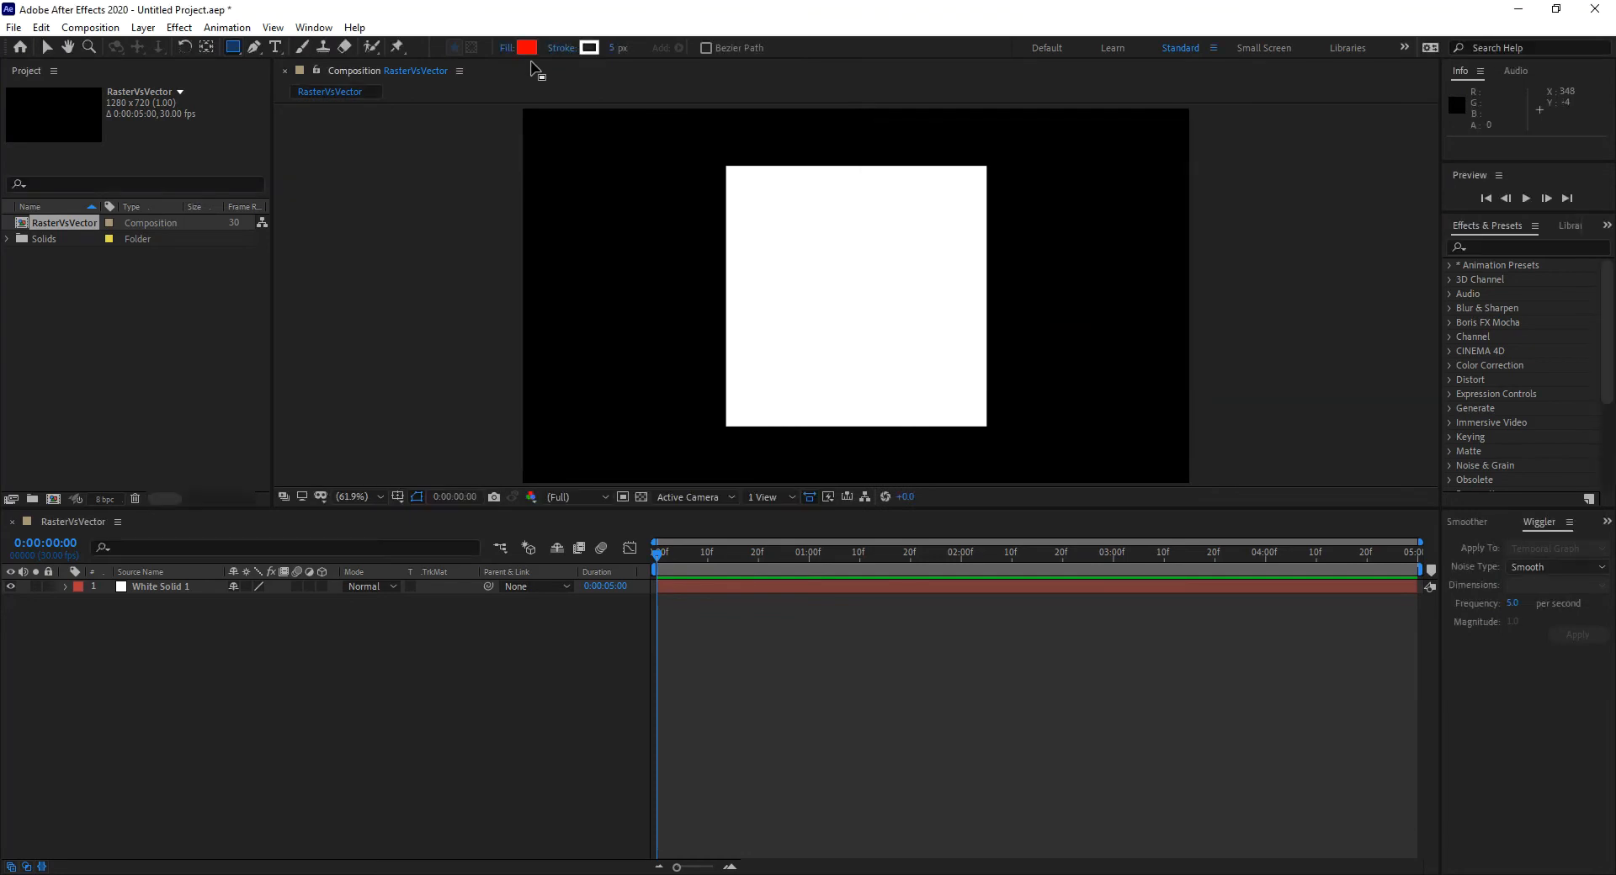
pyautogui.click(589, 50)
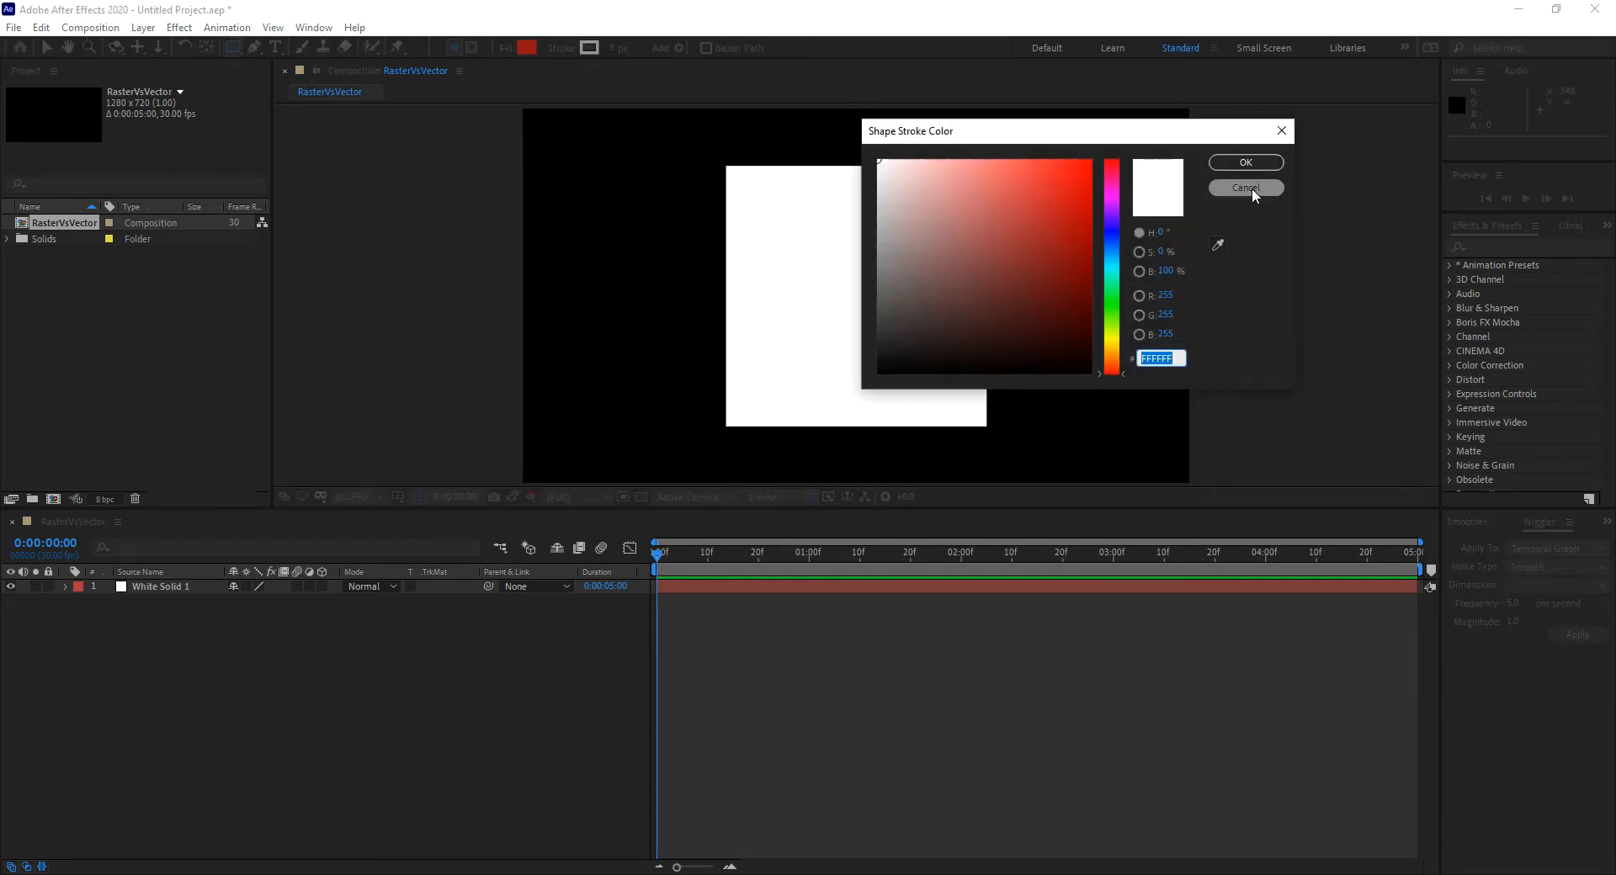
pyautogui.click(1248, 188)
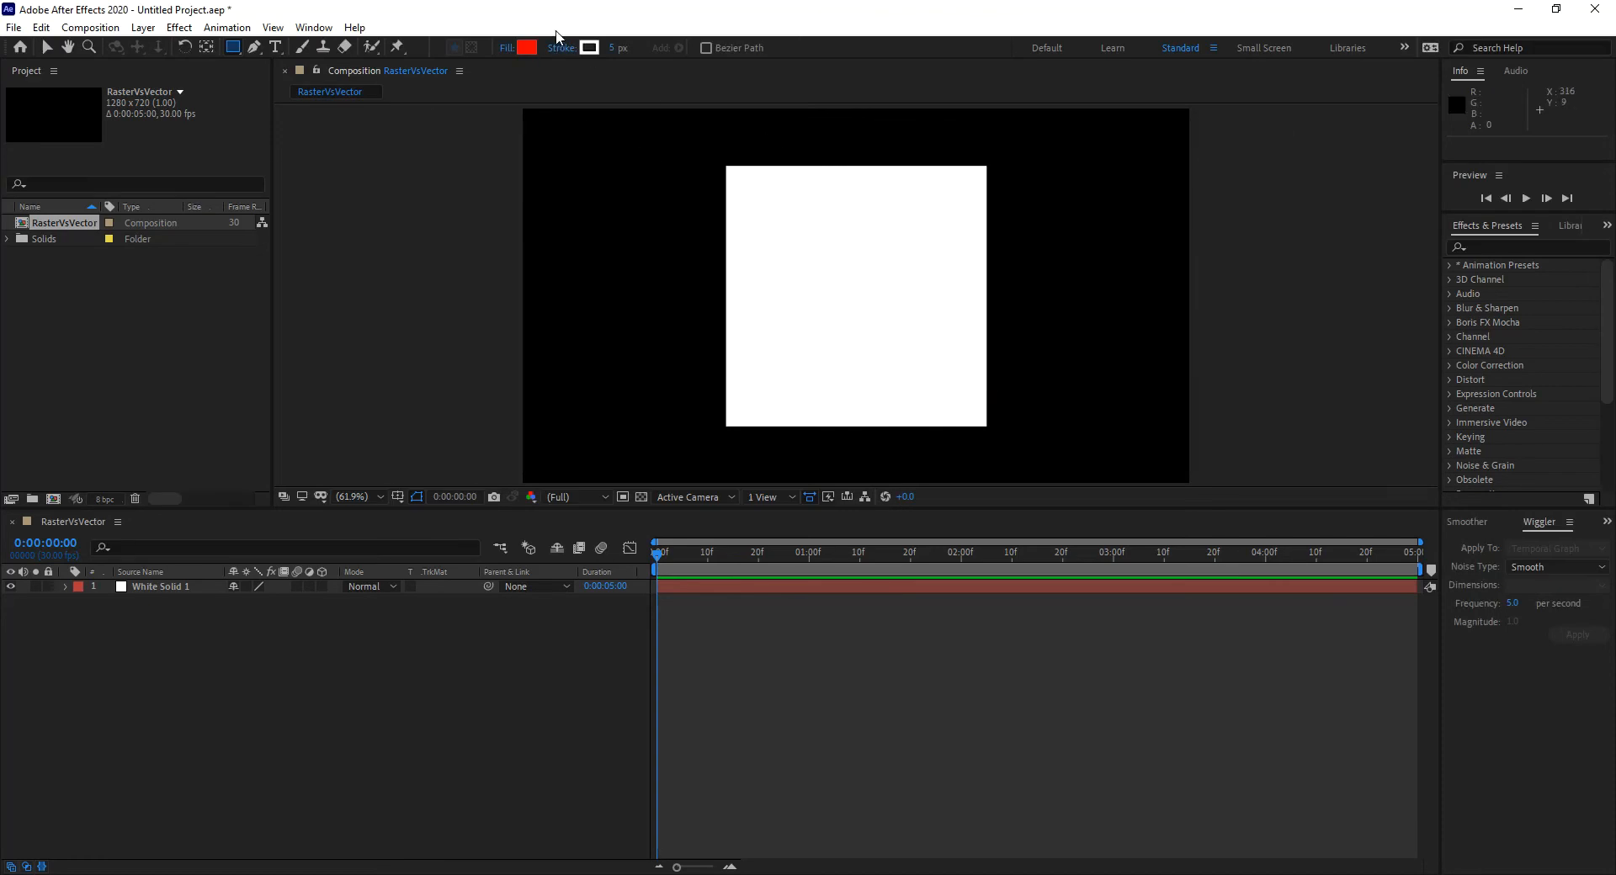
# Set the shape stroke type to None.
pyautogui.click(562, 49)
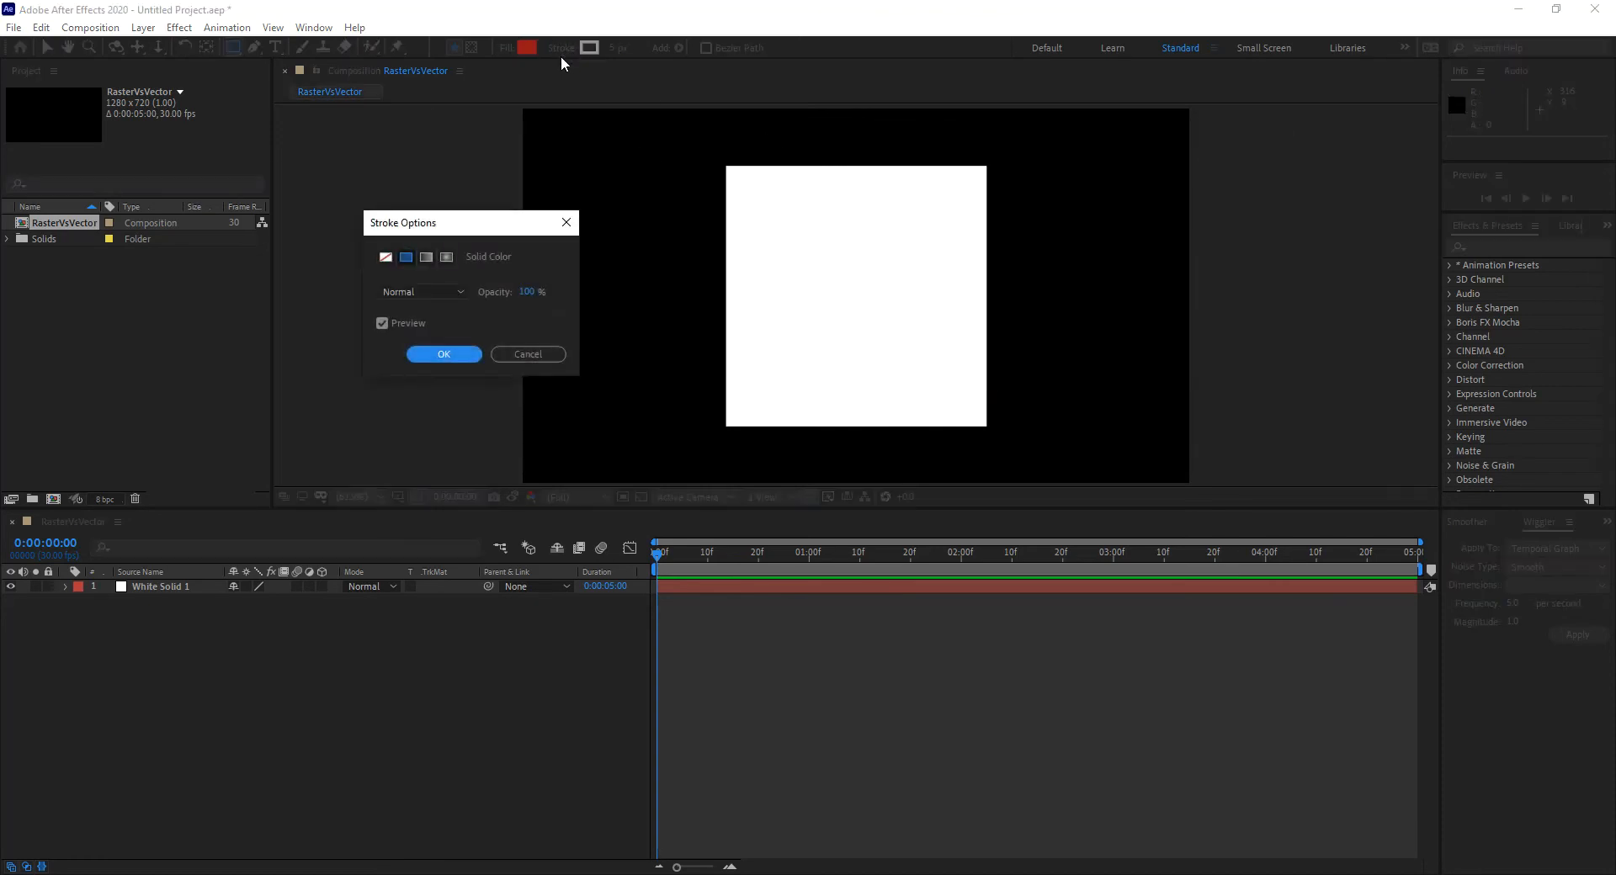
pyautogui.click(386, 257)
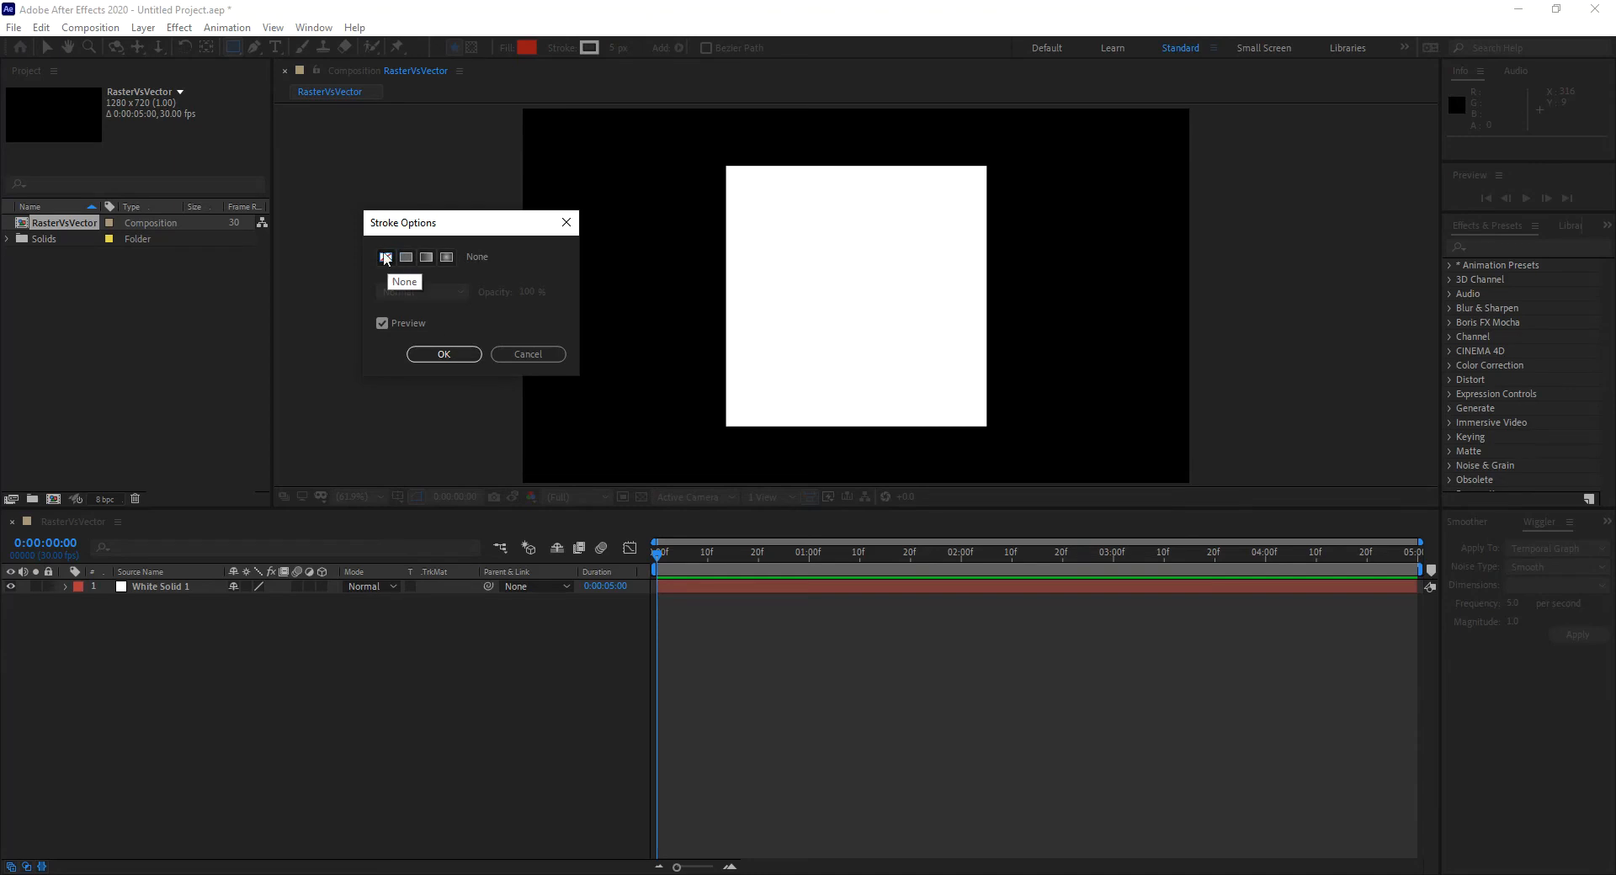
pyautogui.click(444, 354)
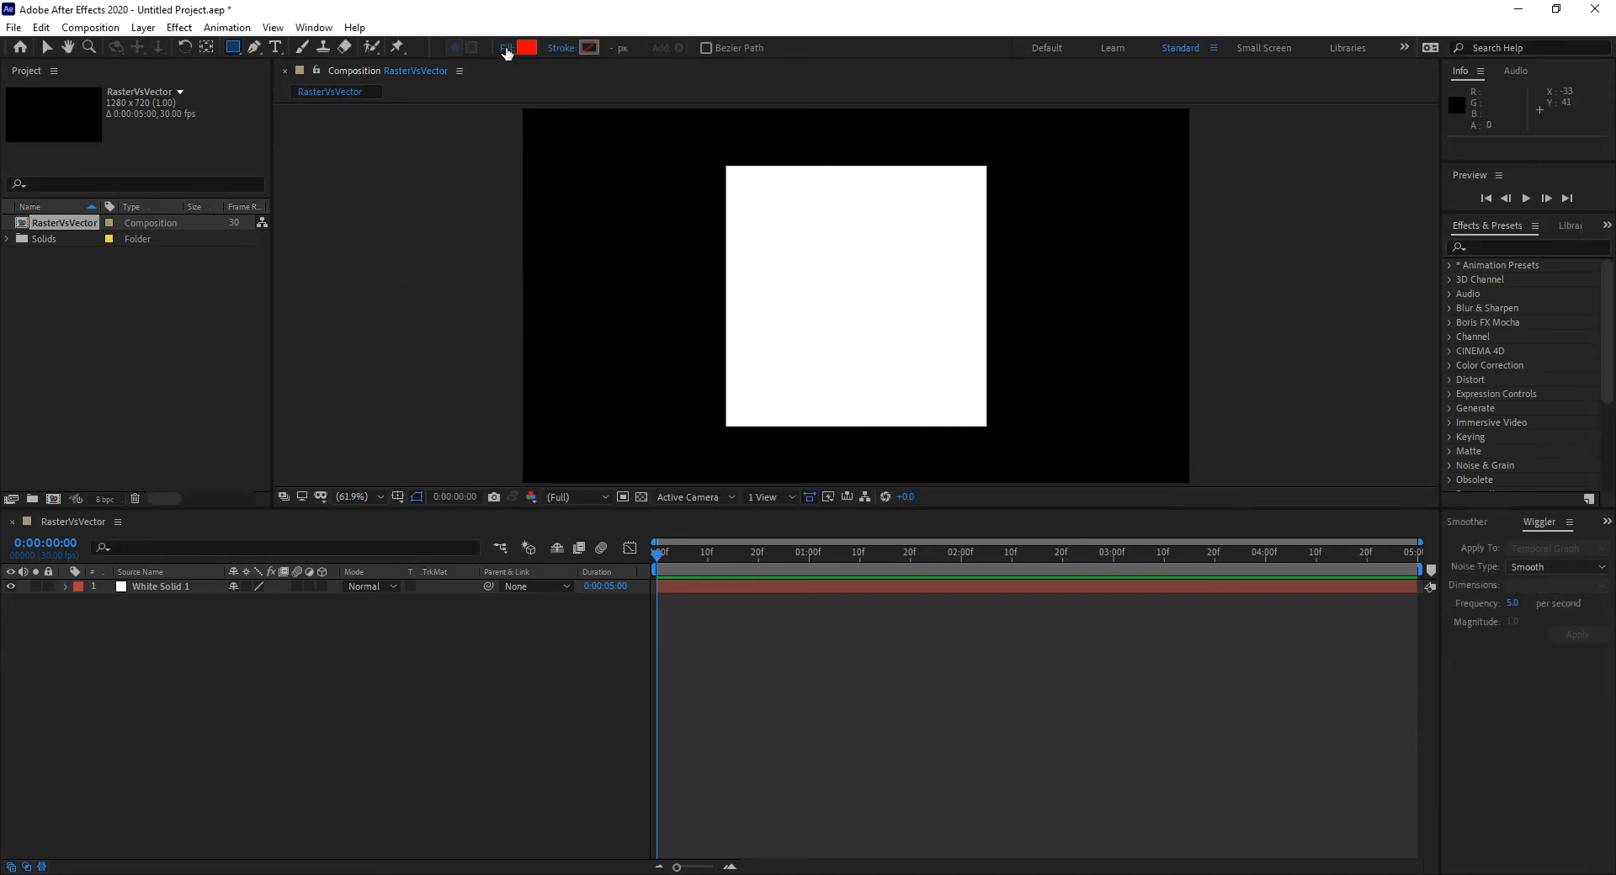
# Keep the fill as Solid Color, draw a red rectangle shape layer covering the white square, and deselect it.
pyautogui.click(508, 48)
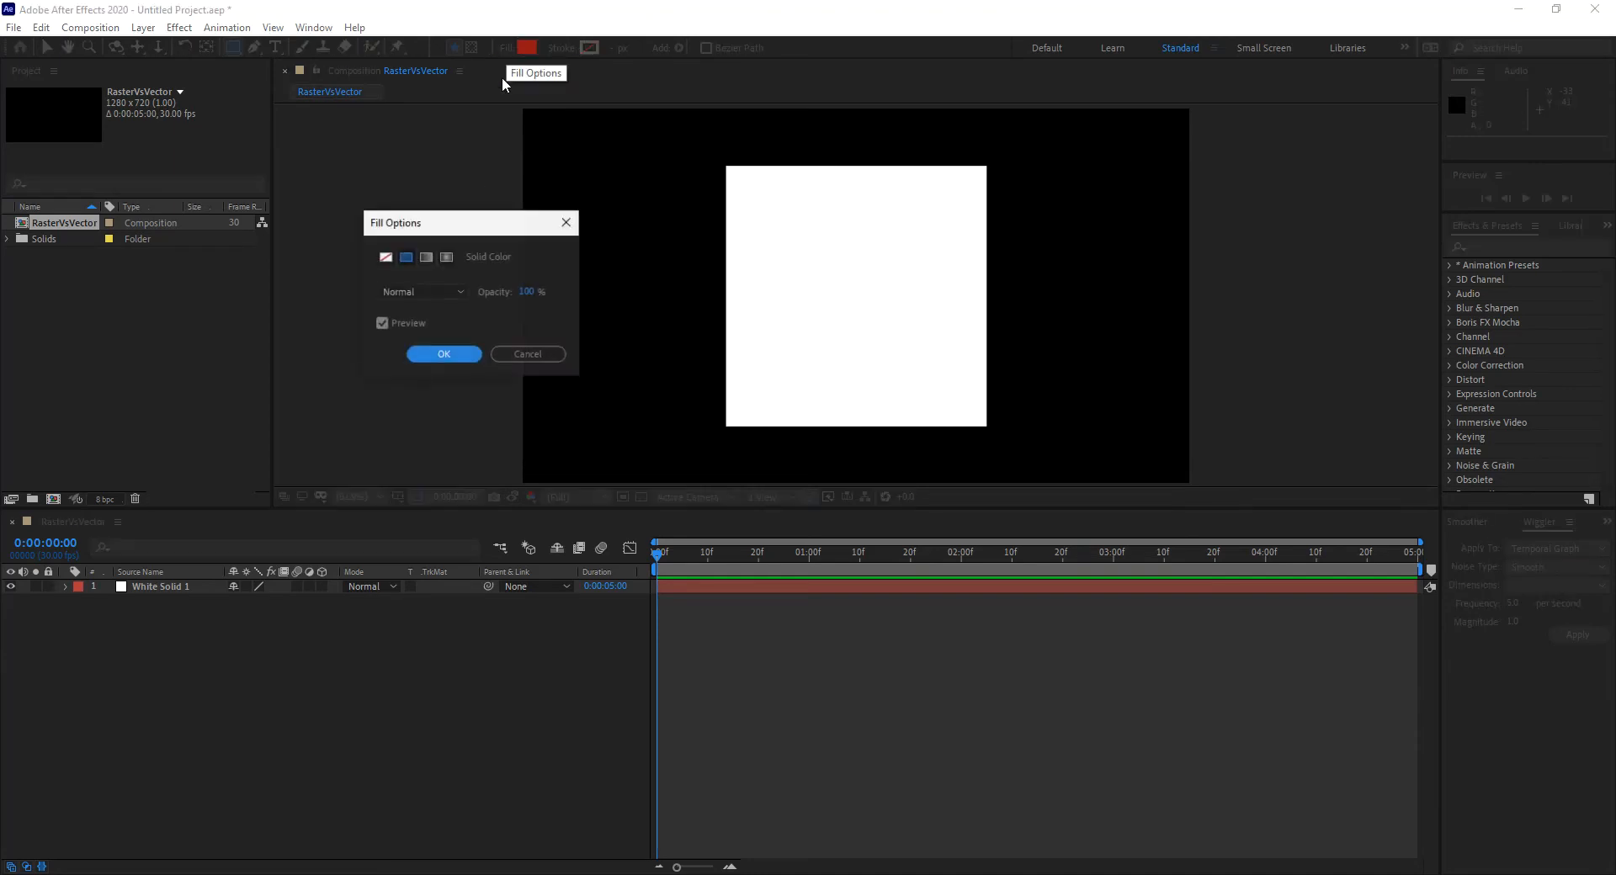
pyautogui.click(457, 355)
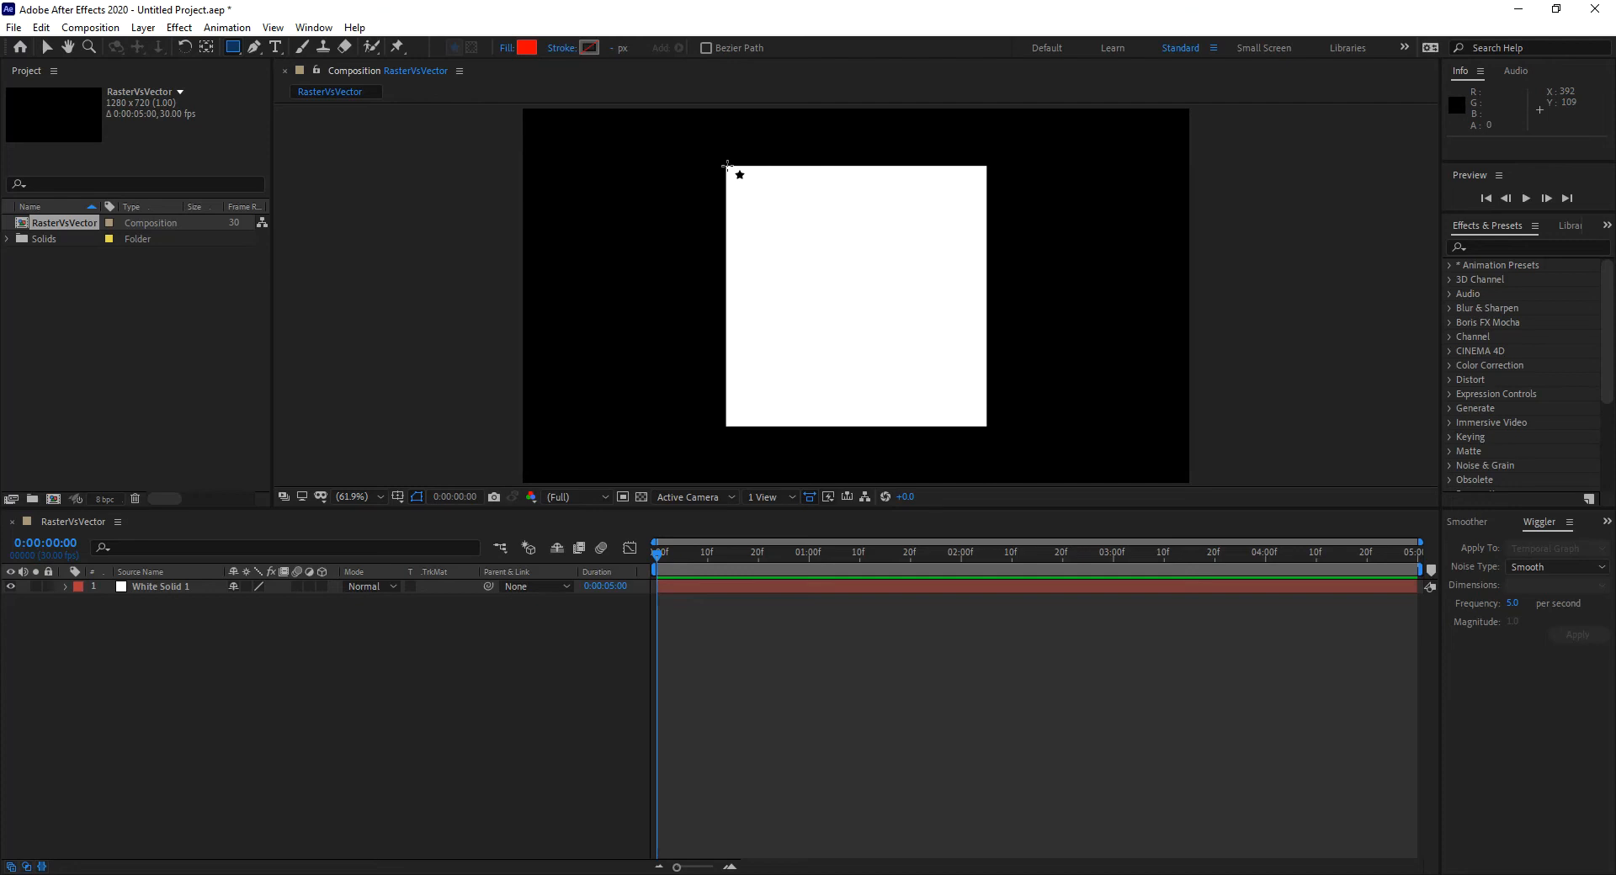
pyautogui.moveTo(725, 164); pyautogui.dragTo(987, 428)
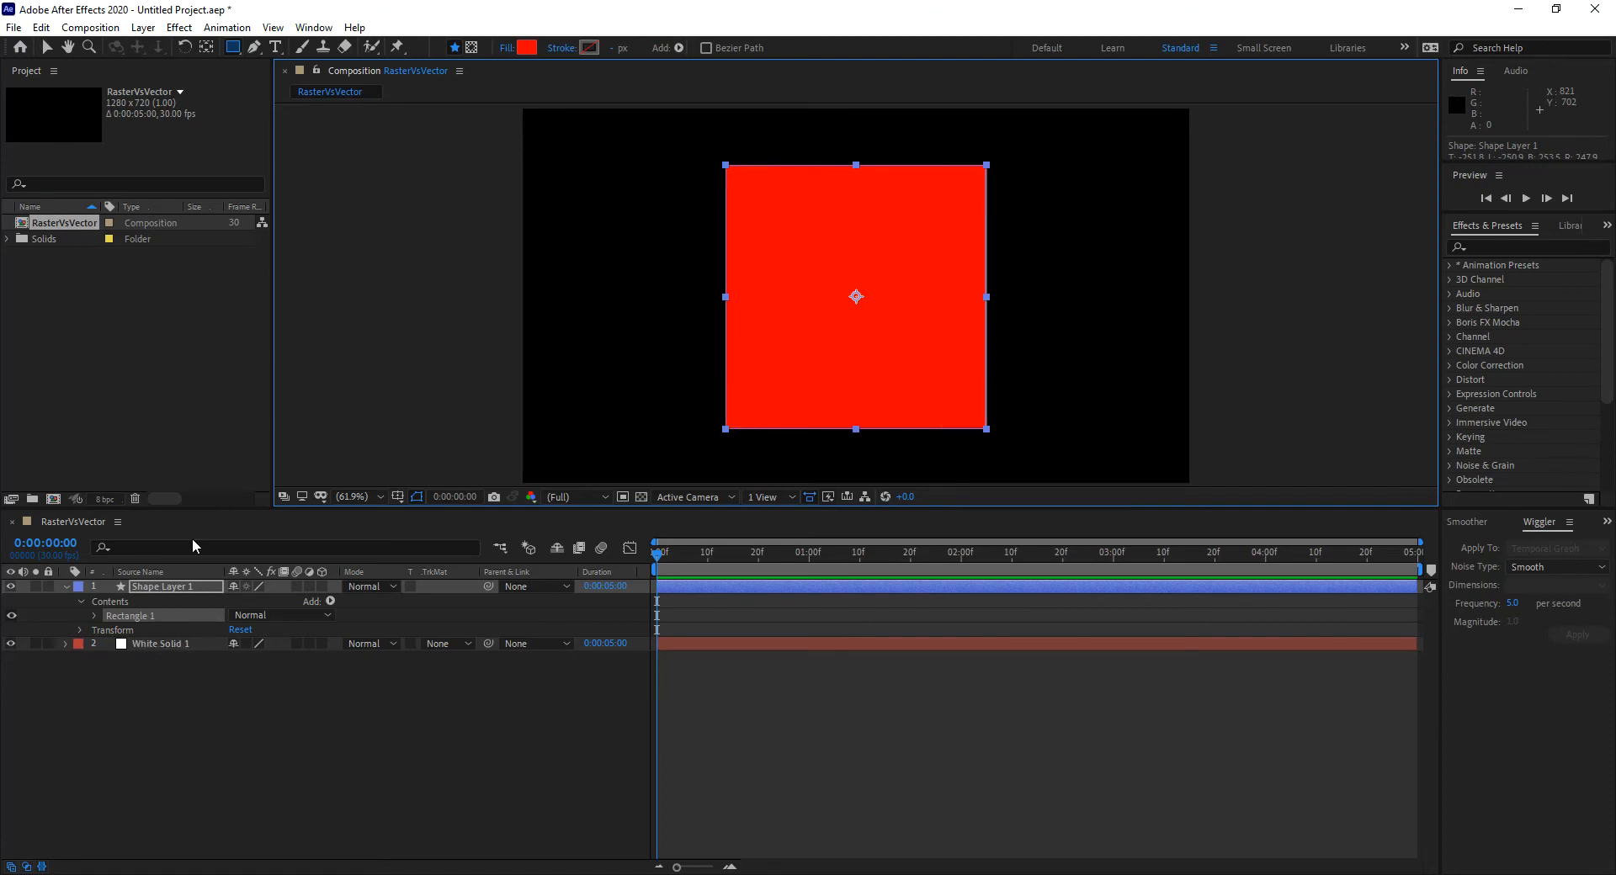
pyautogui.click(347, 744)
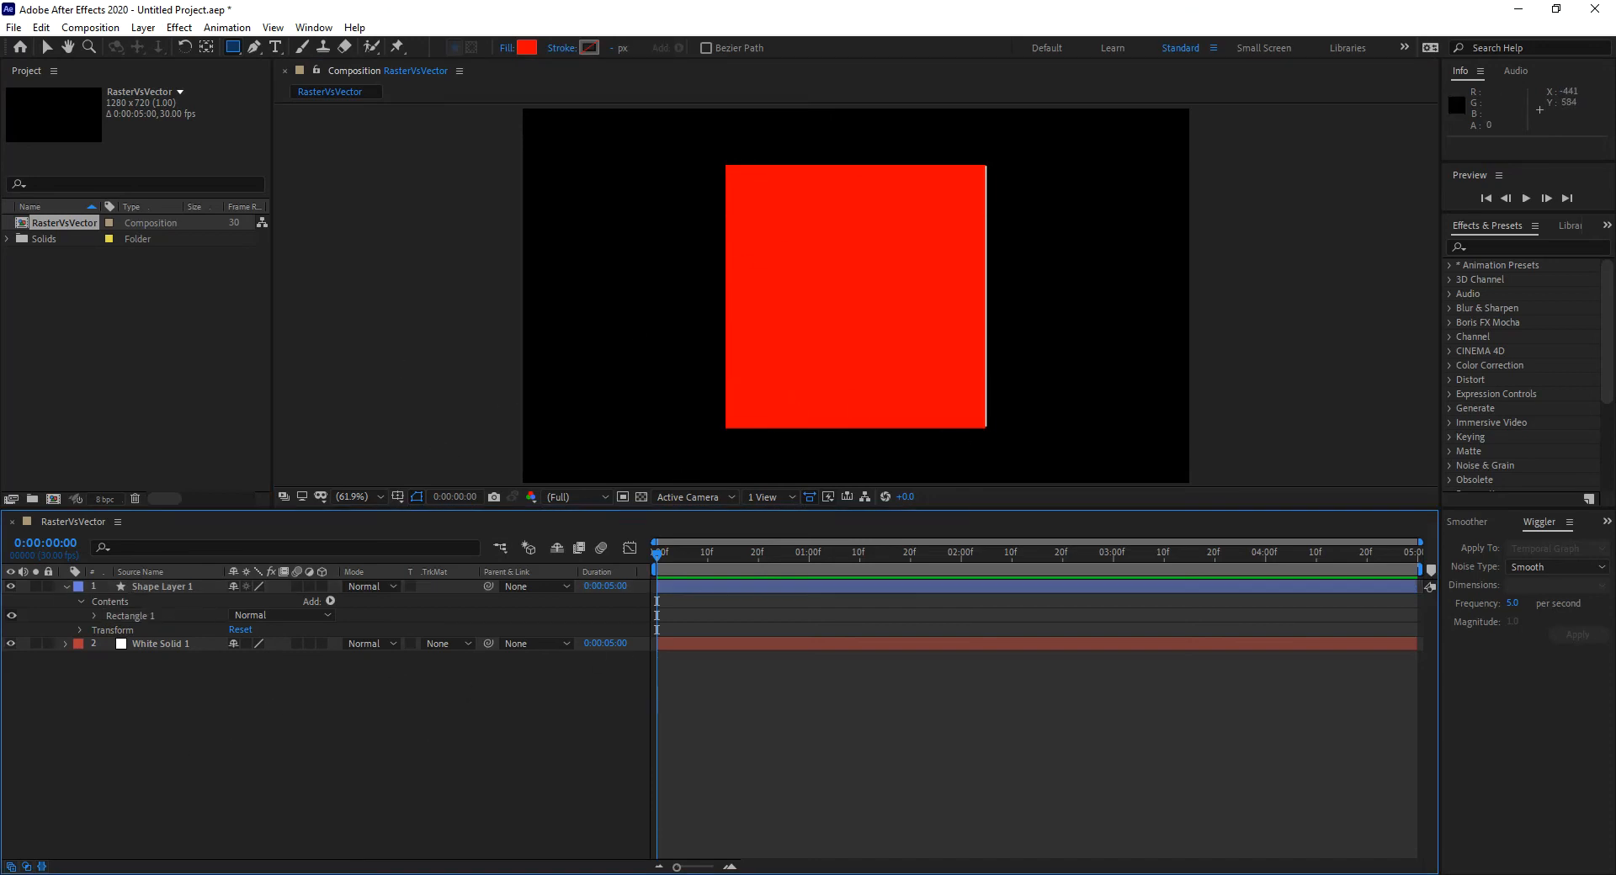
# Hide Shape Layer 1 and select White Solid 1 with the Selection tool.
pyautogui.click(48, 47)
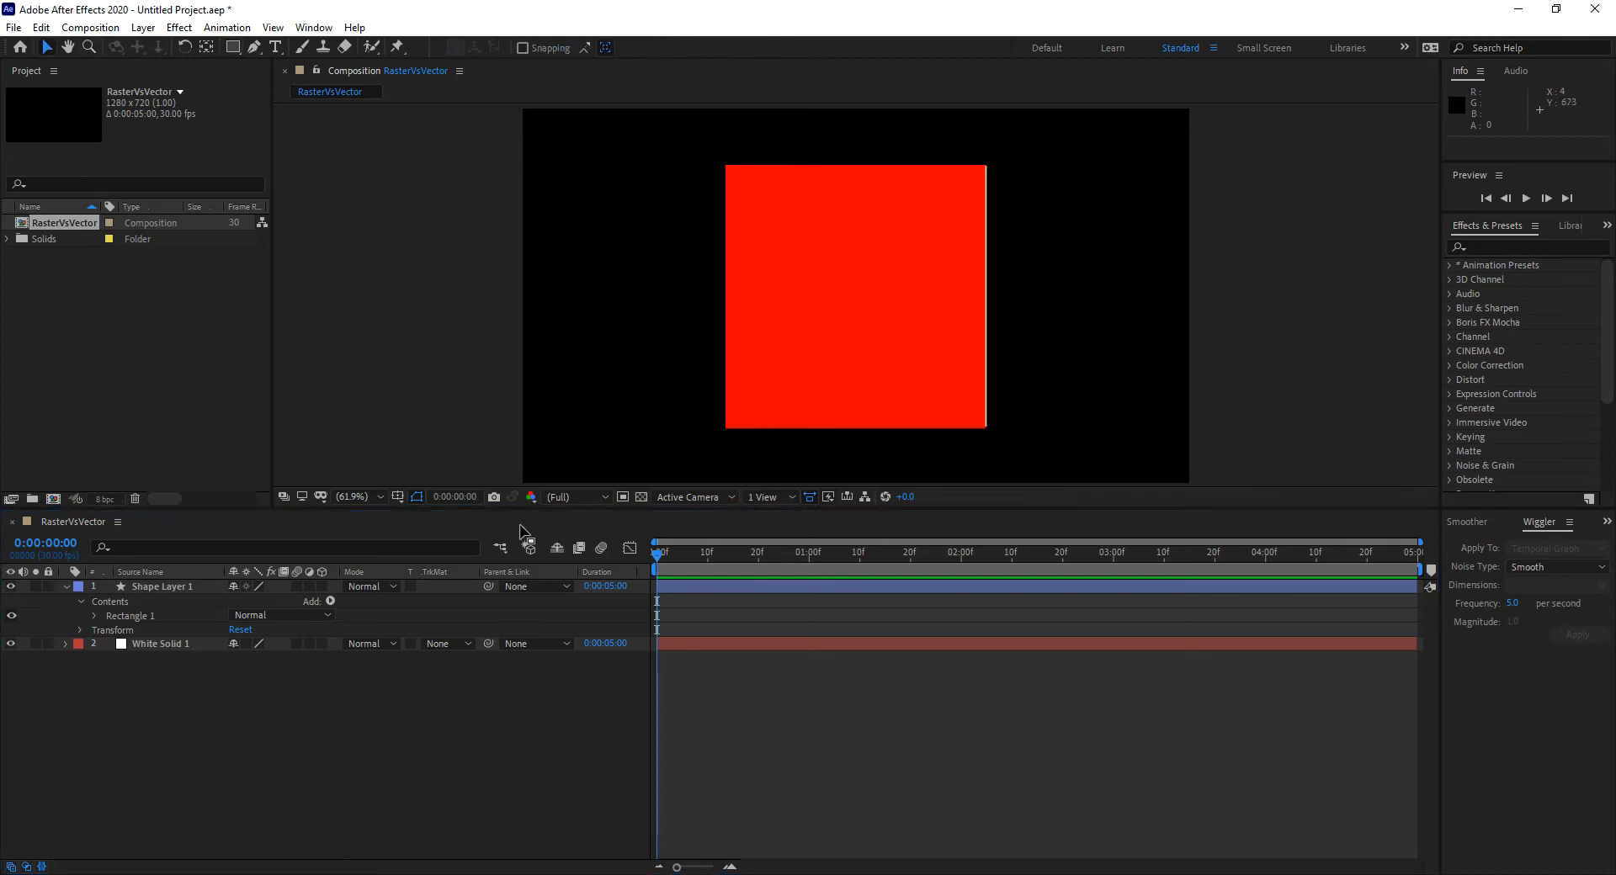
pyautogui.click(13, 588)
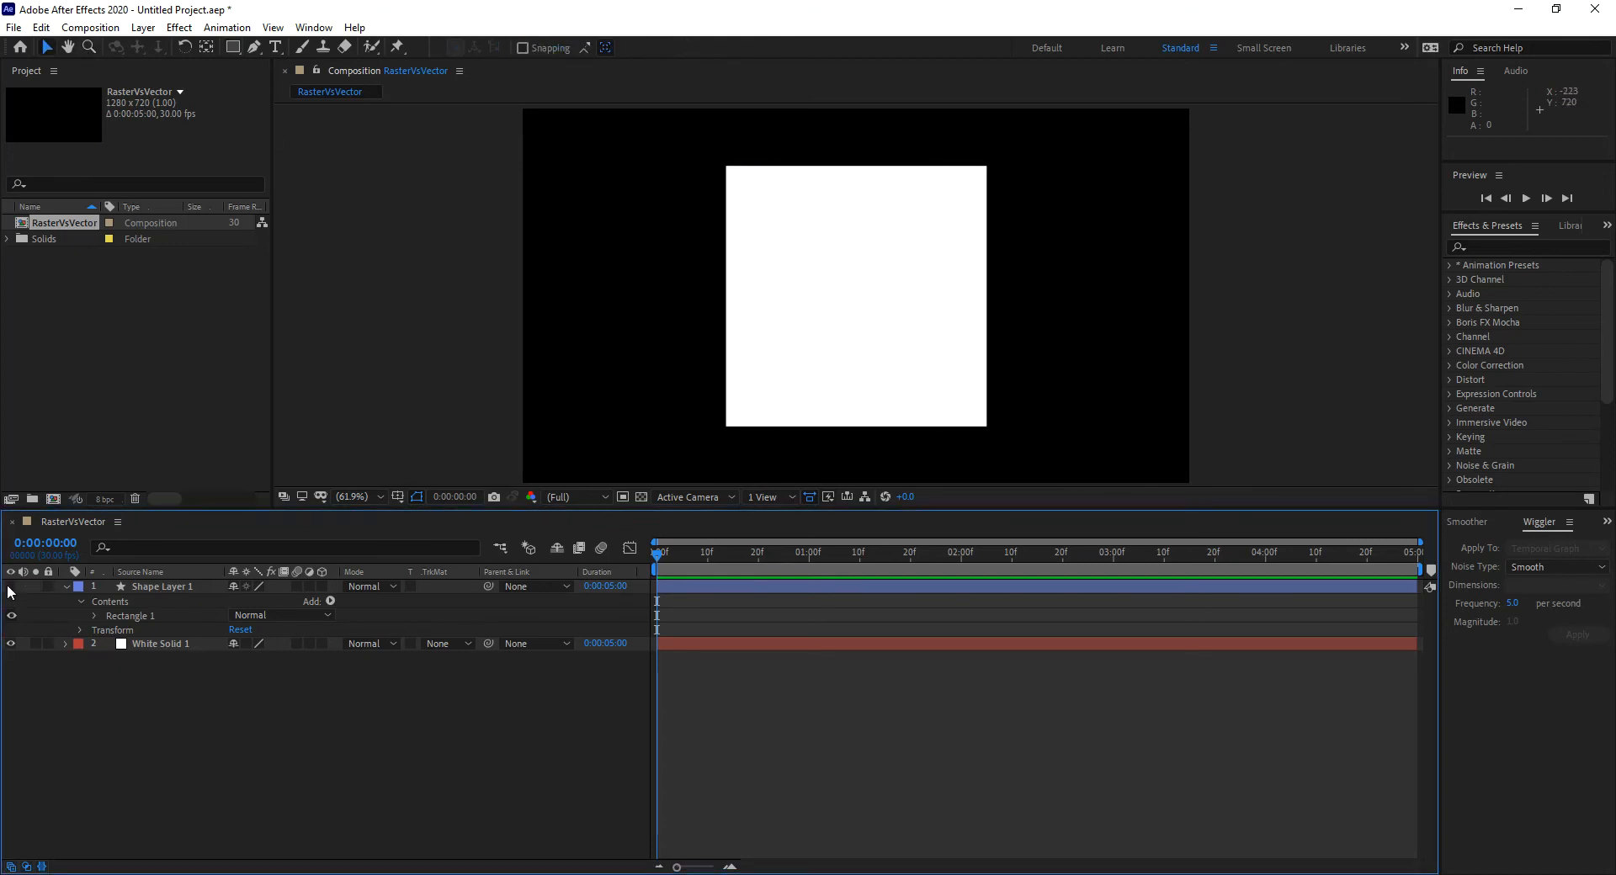
pyautogui.click(179, 644)
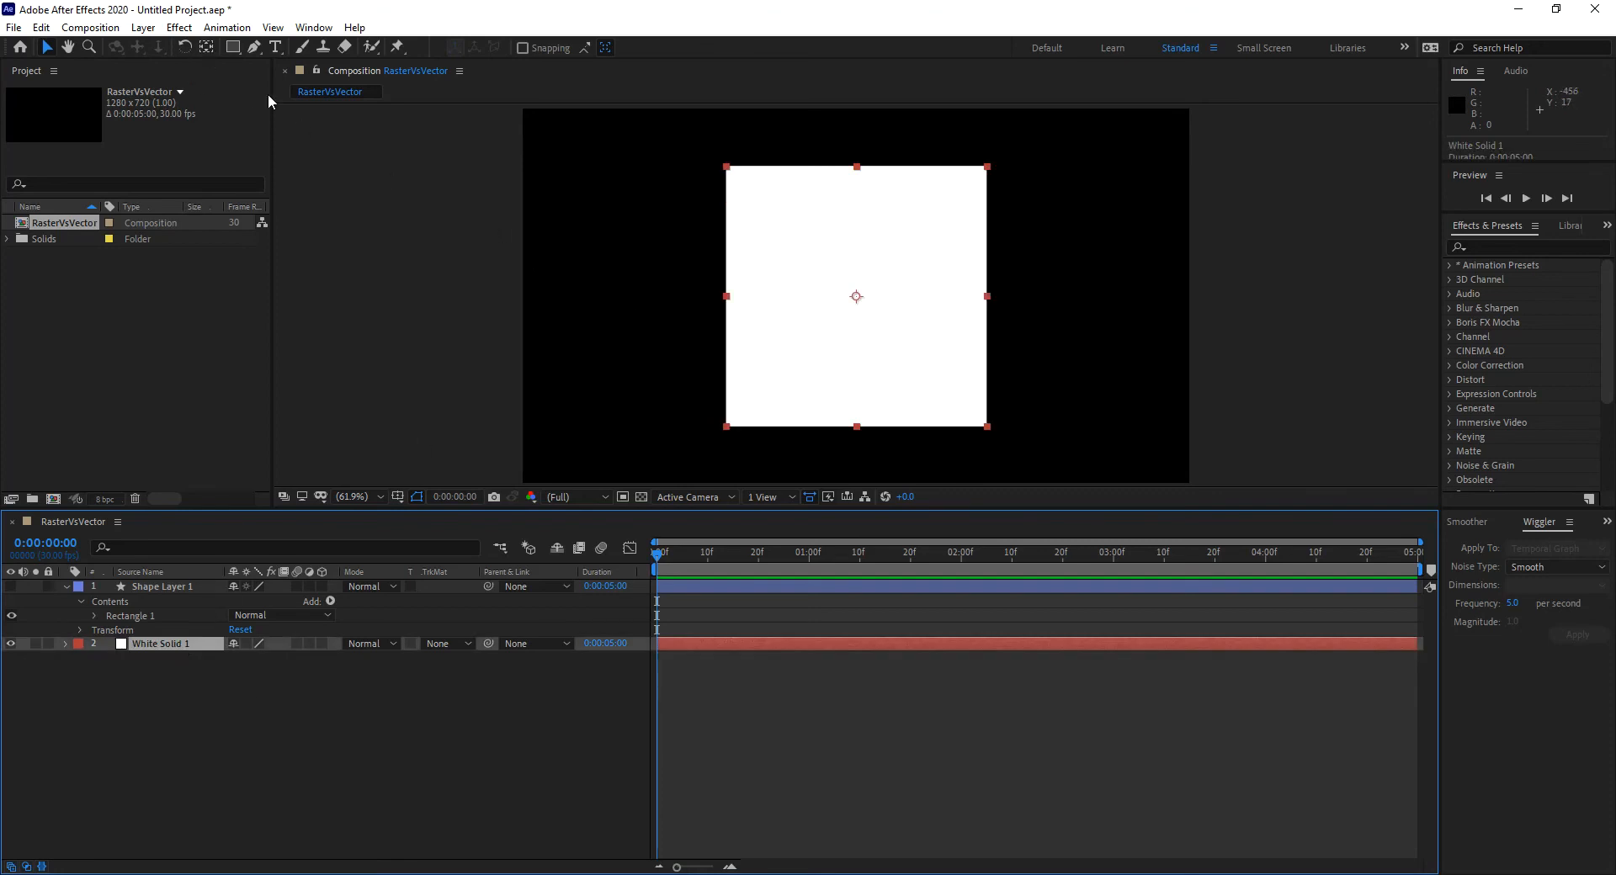
# Mask White Solid 1 with a rounded rectangle that spans the full size of the layer.
pyautogui.click(235, 50)
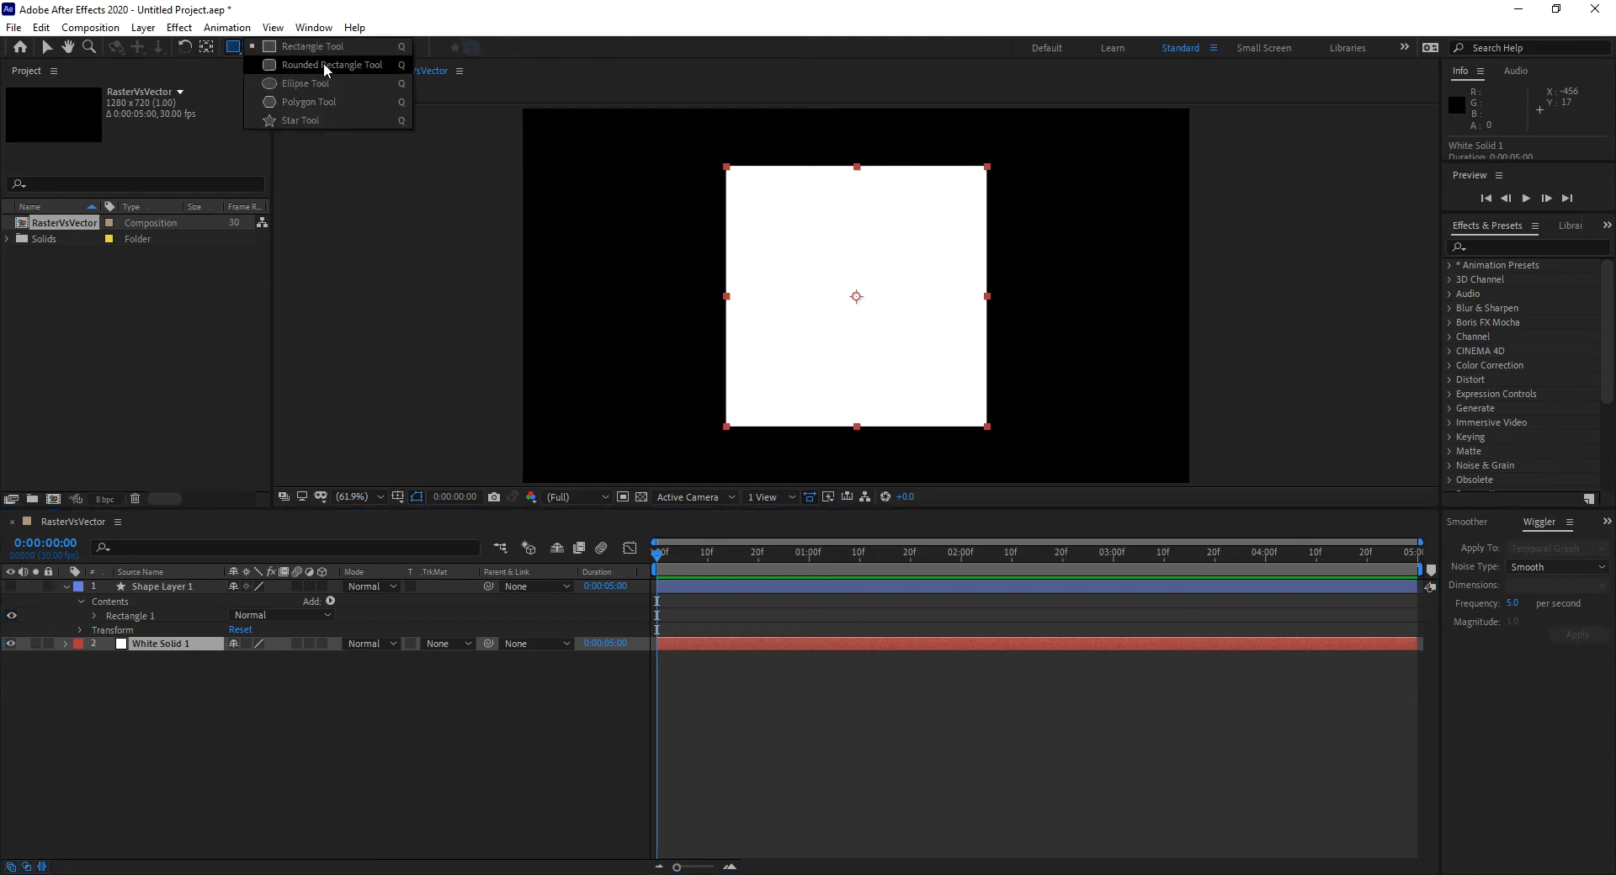
pyautogui.click(323, 65)
pyautogui.moveTo(725, 164); pyautogui.dragTo(905, 378)
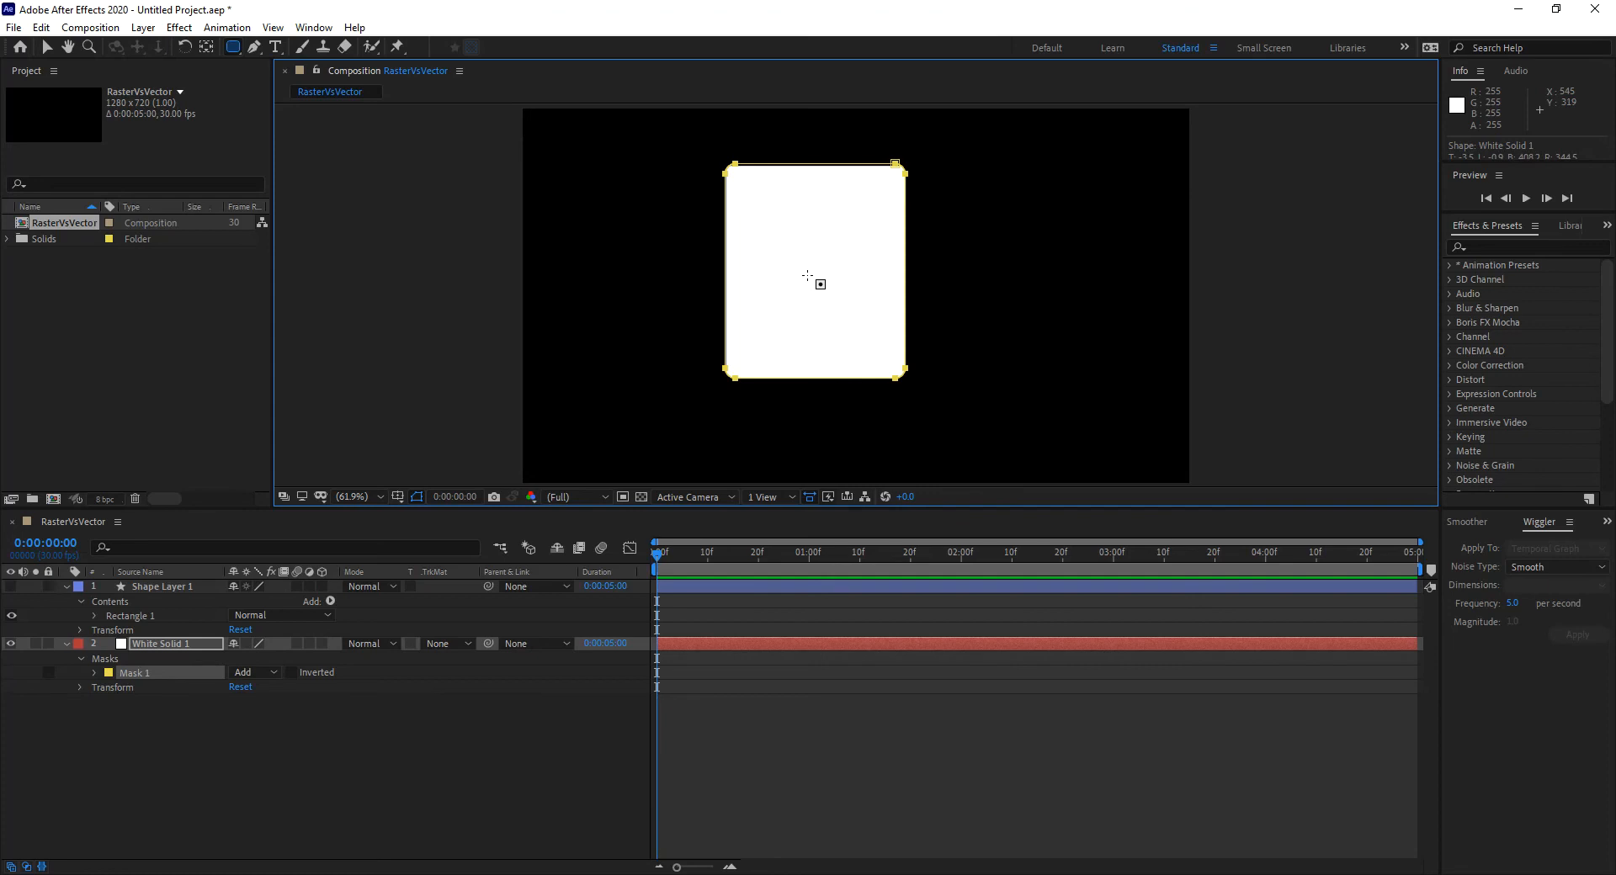
pyautogui.hotkey('ctrl', 'z')
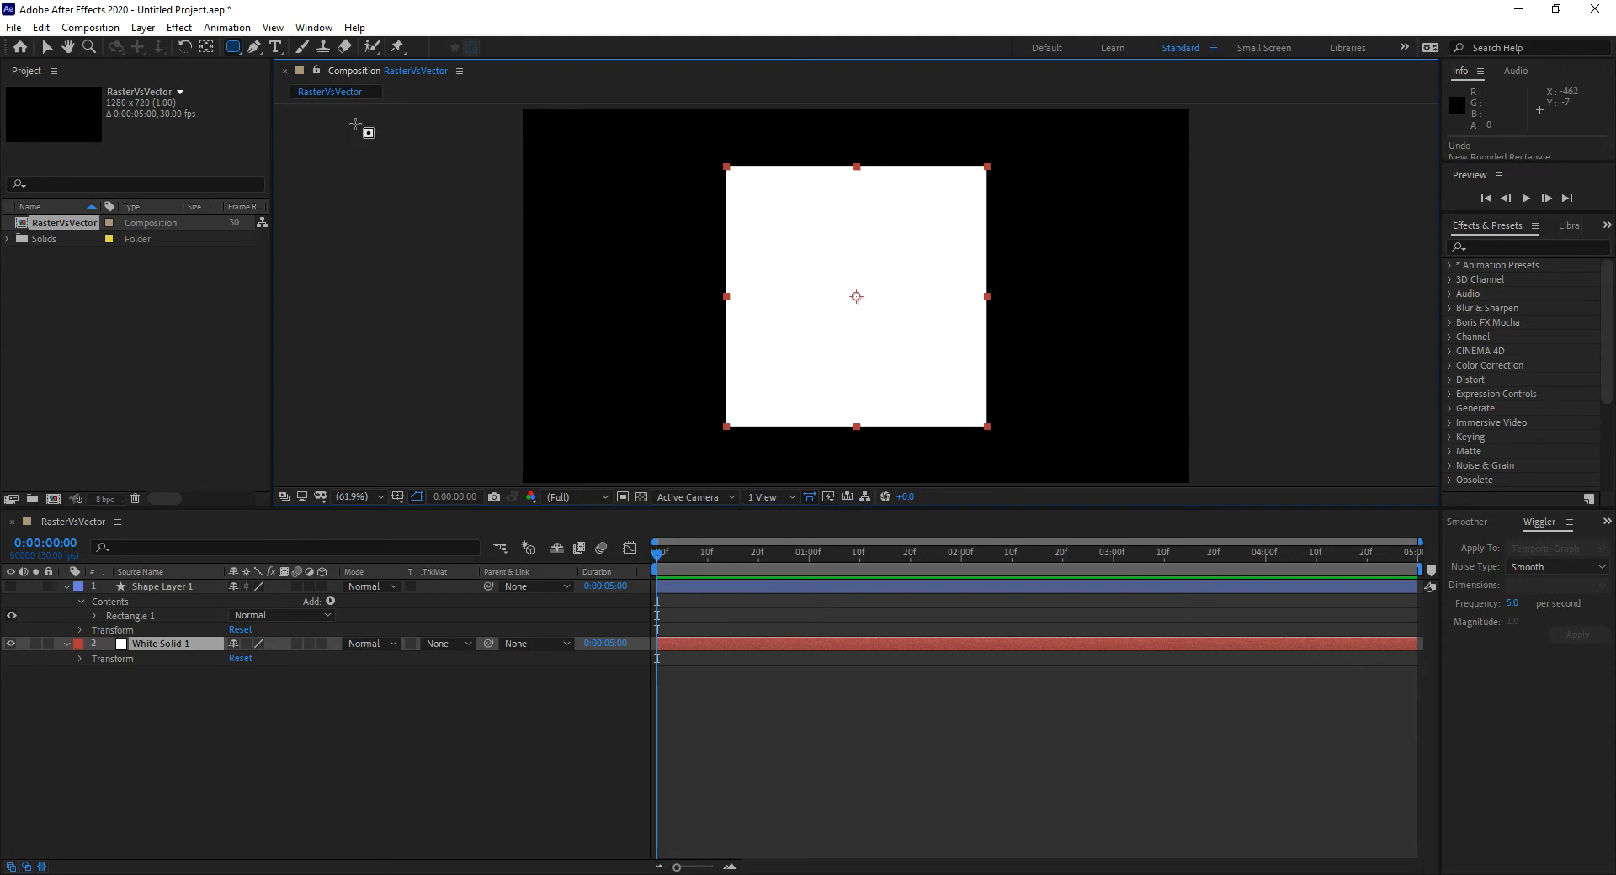
pyautogui.doubleClick(233, 47)
pyautogui.press('v')
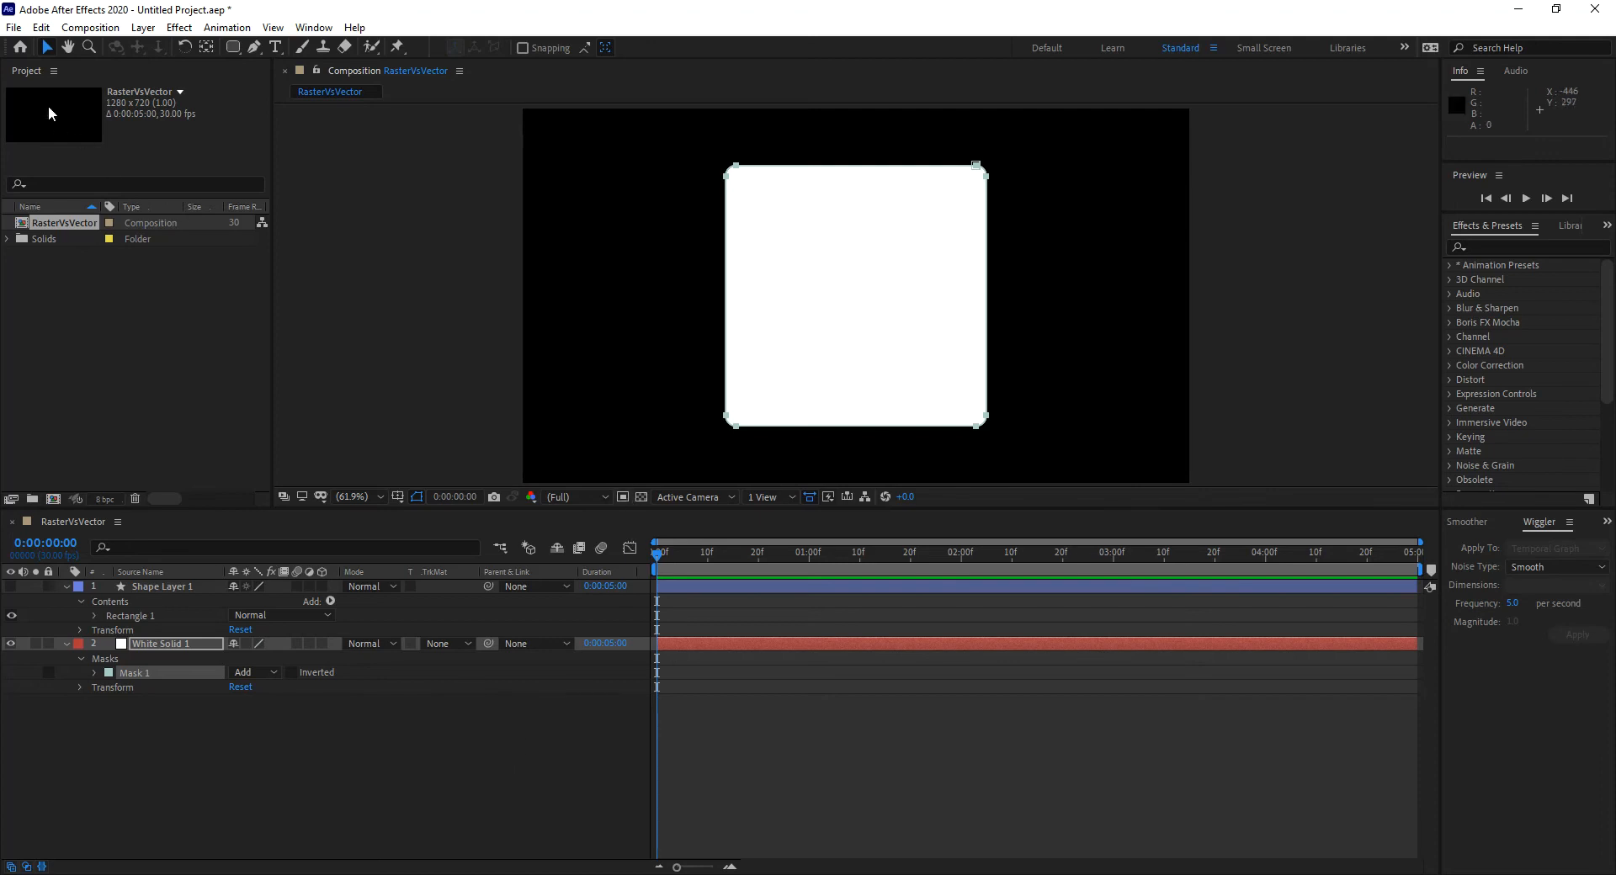
# Move the anchor point of White Solid 1 to the square's upper-left corner and deselect the layer.
pyautogui.click(185, 644)
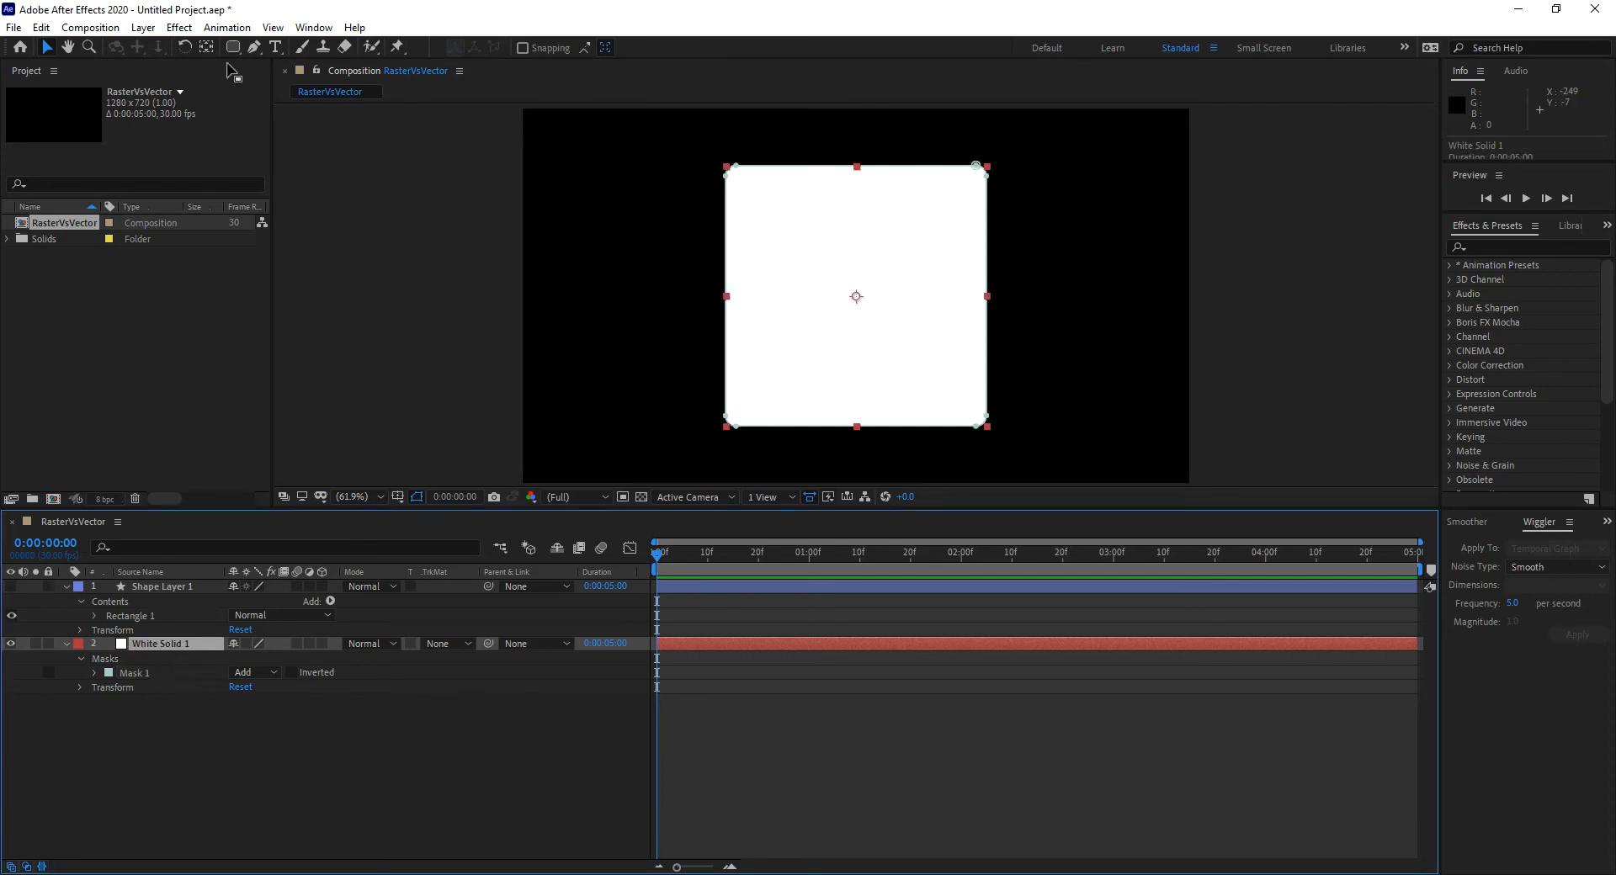
pyautogui.click(206, 47)
pyautogui.click(856, 297)
pyautogui.moveTo(856, 296); pyautogui.dragTo(732, 173)
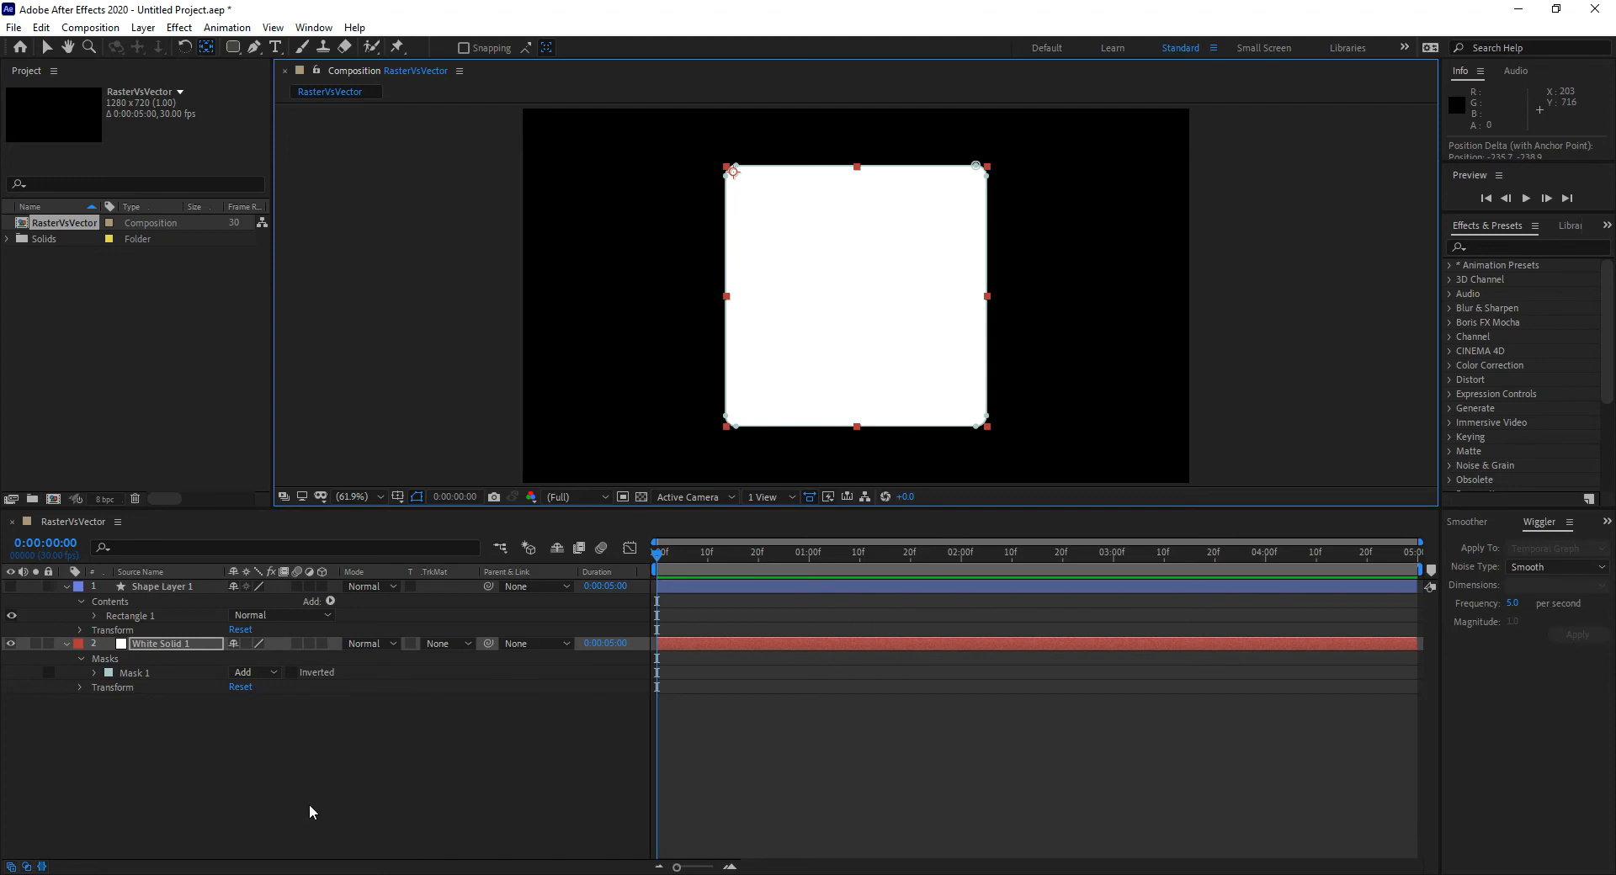
pyautogui.click(258, 795)
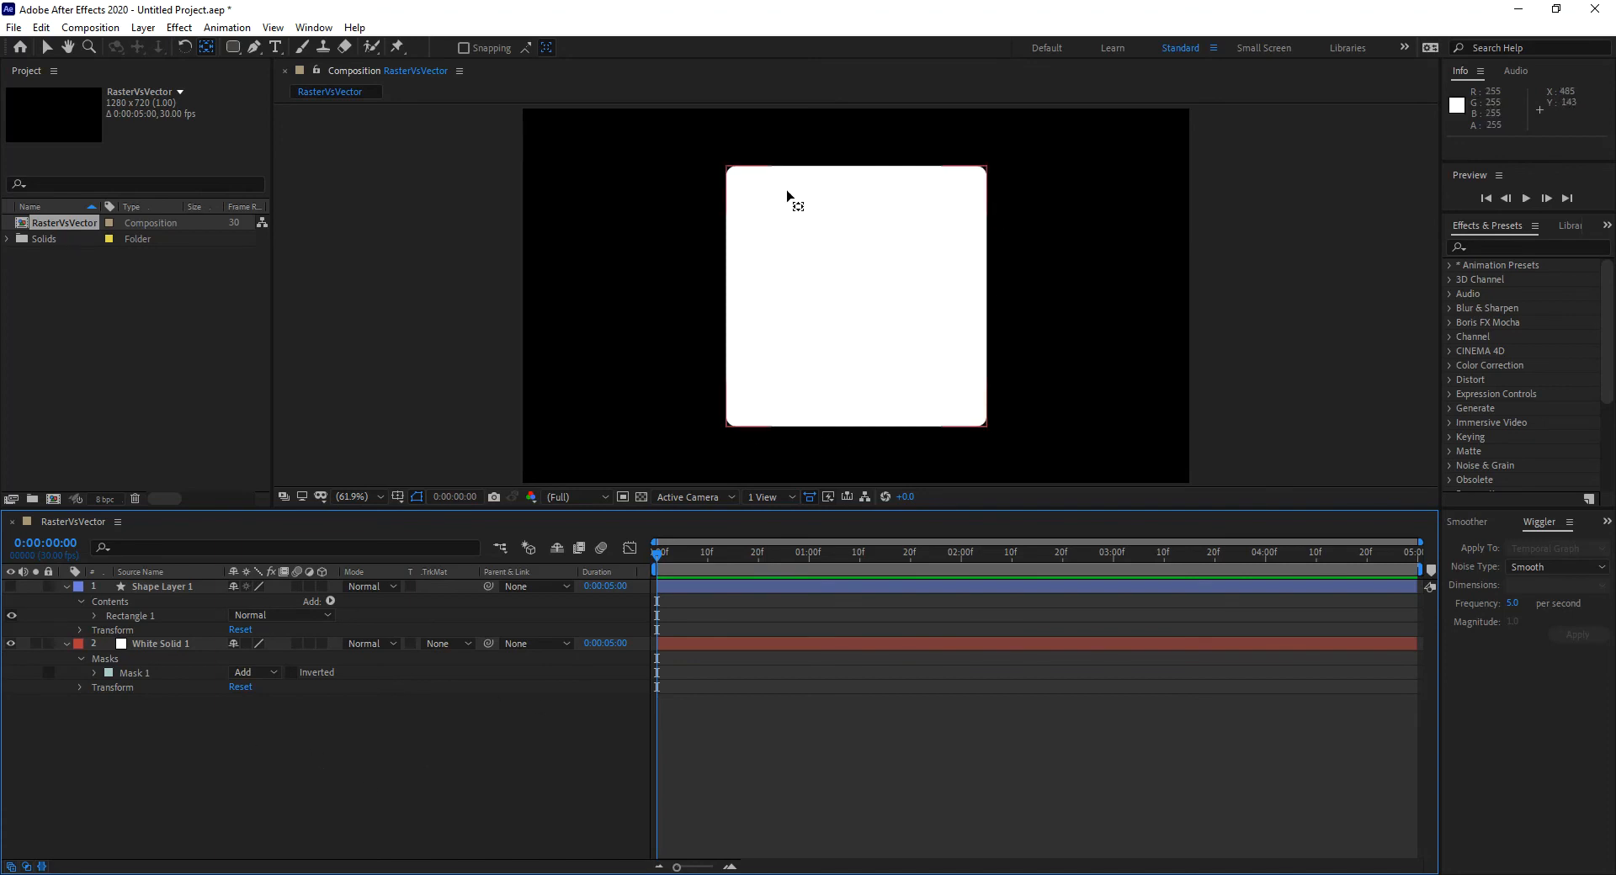
# Set the scale of White Solid 1 to 1000% and deselect it to inspect the enlarged rounded corner.
pyautogui.click(157, 643)
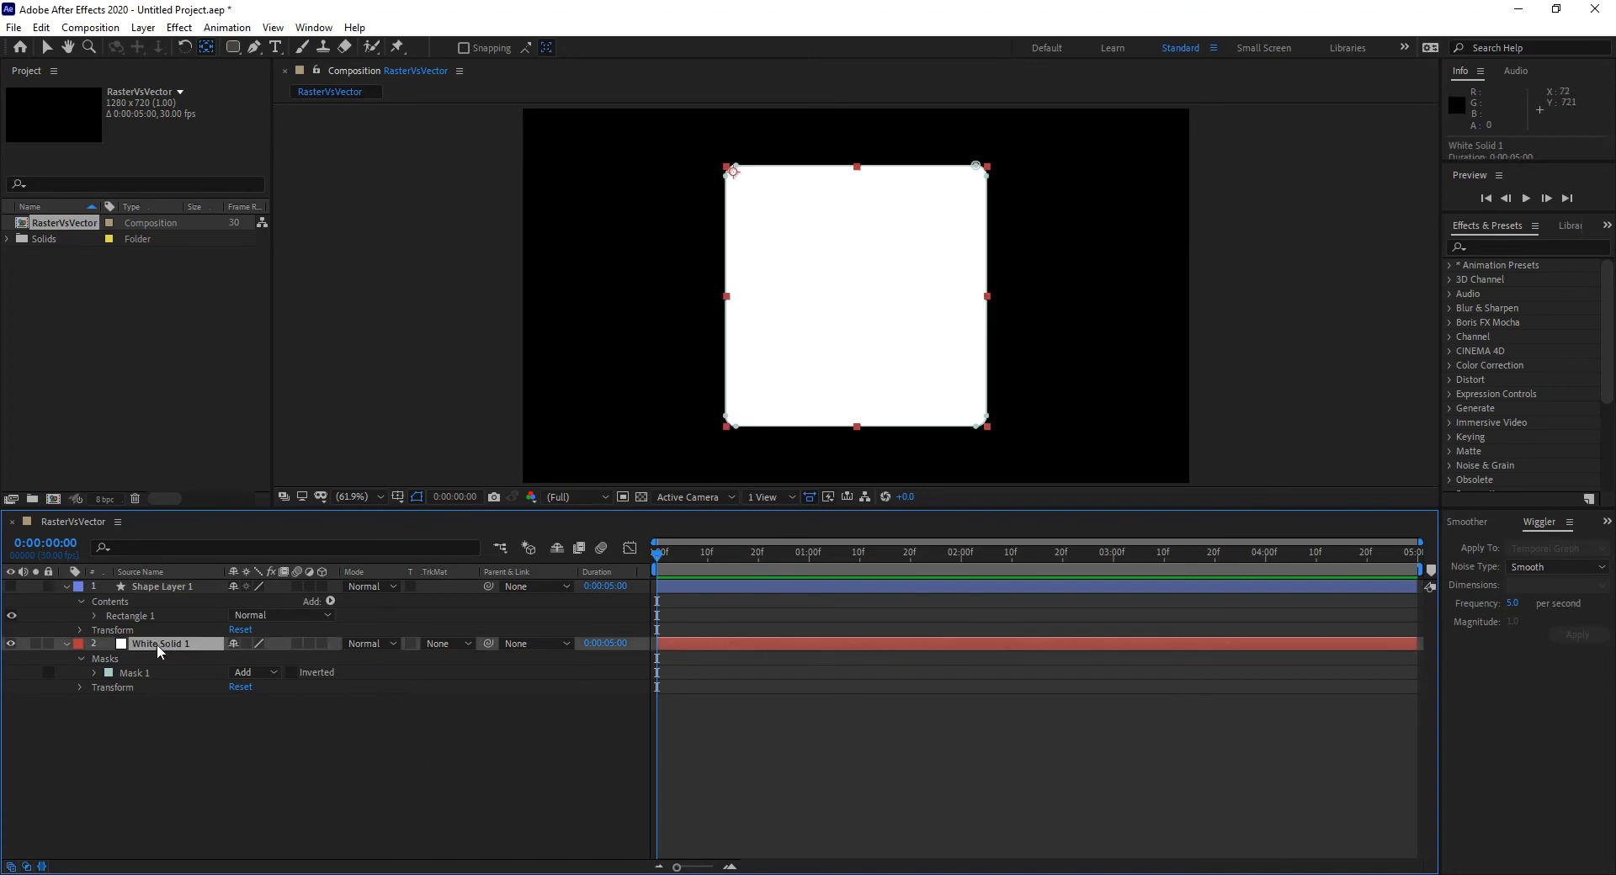
pyautogui.press('s')
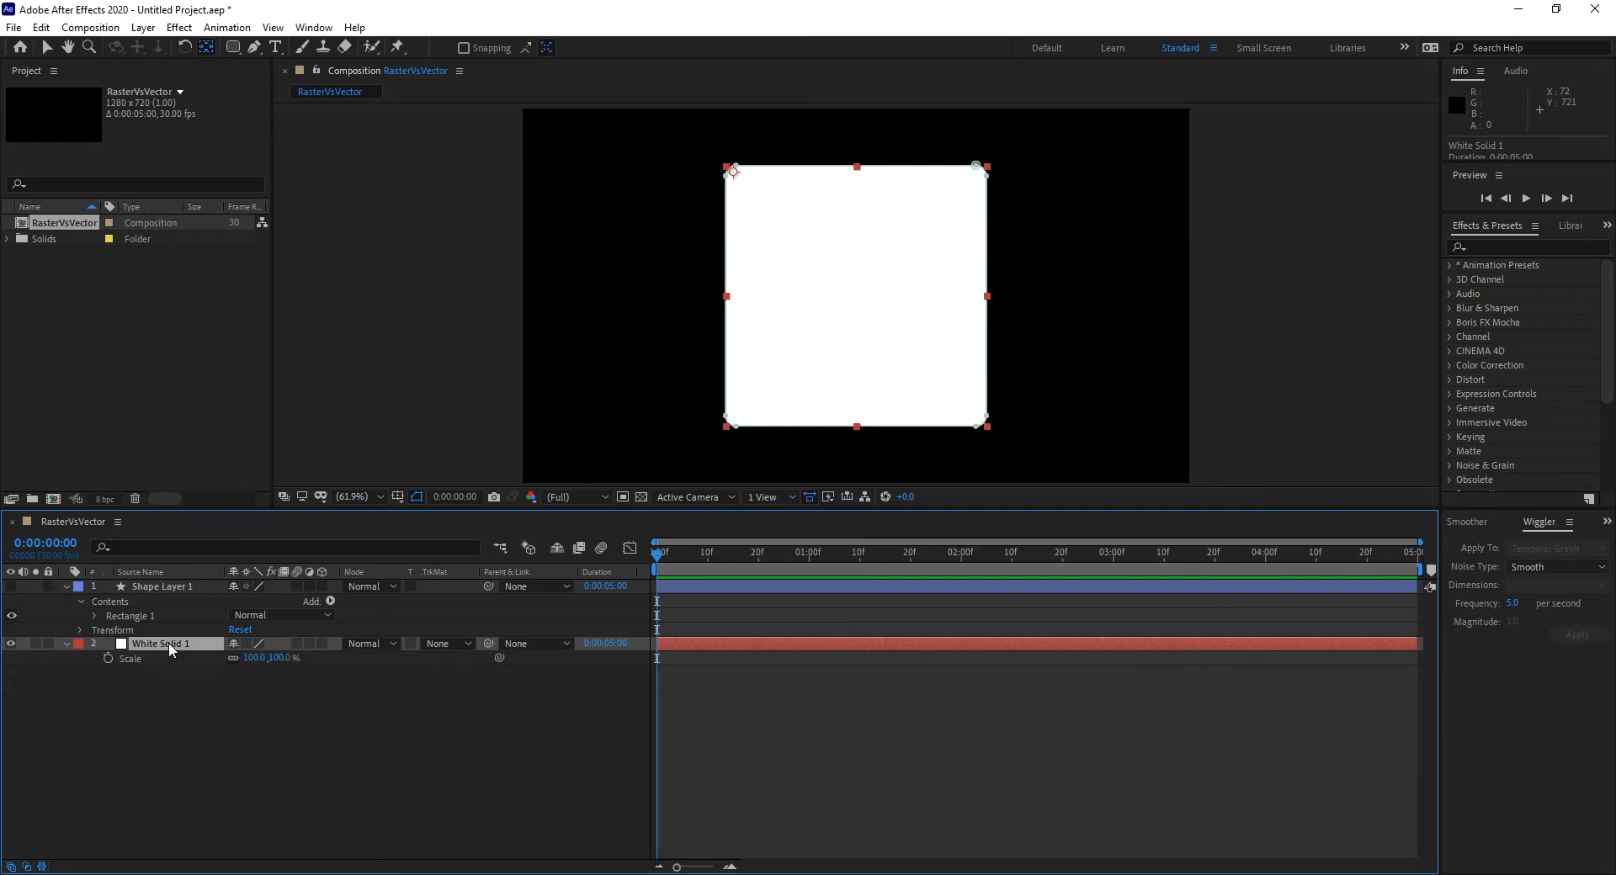
pyautogui.click(254, 657)
pyautogui.write('1000')
pyautogui.press('Return')
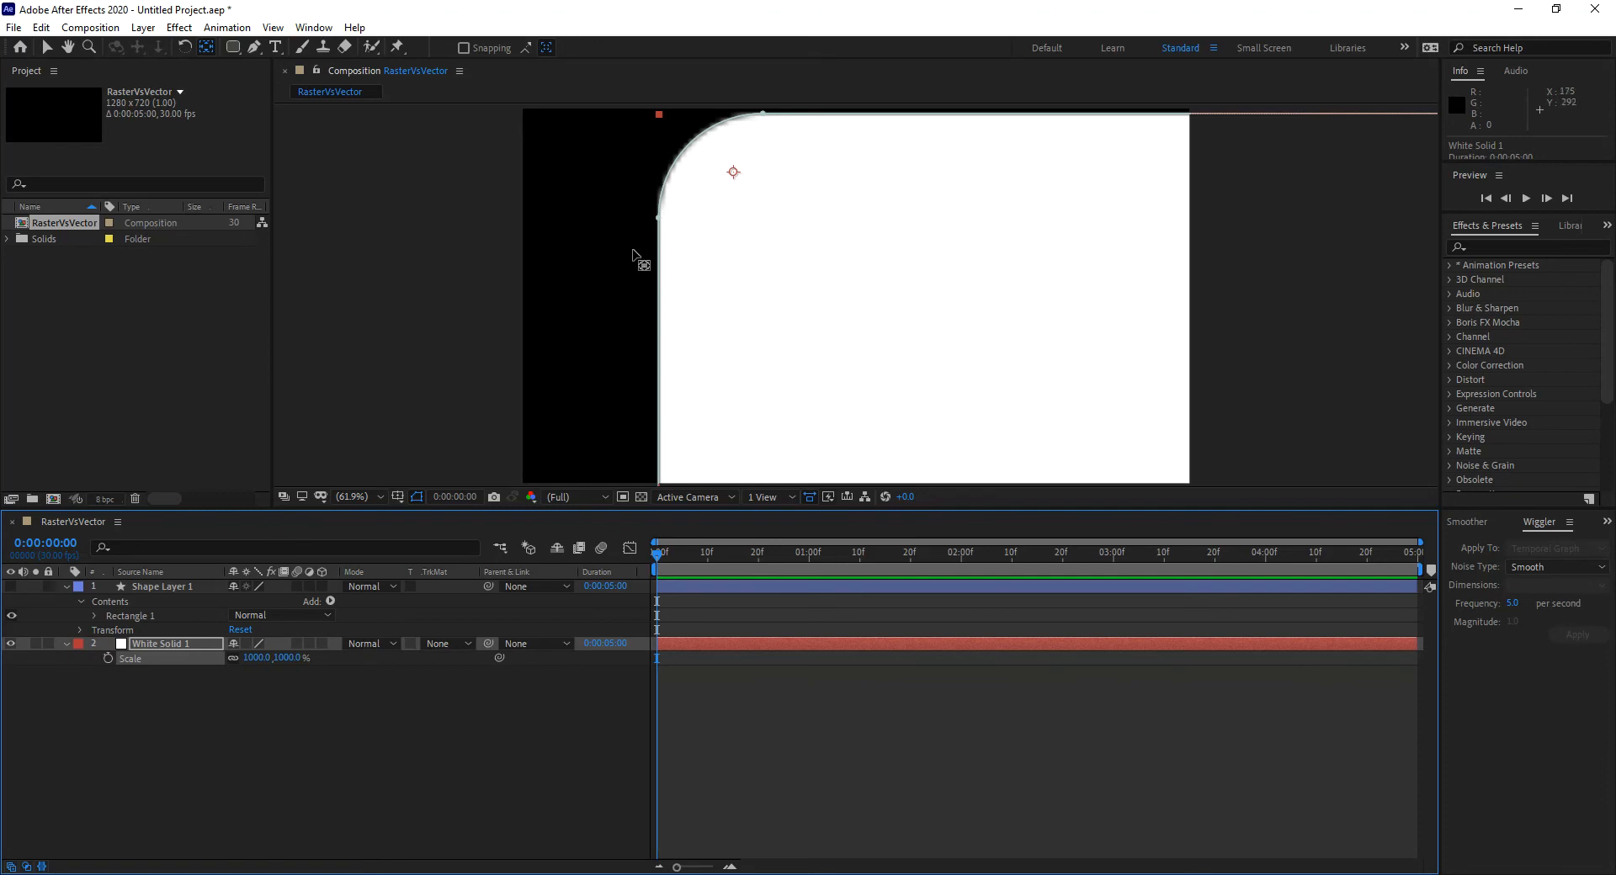
pyautogui.click(533, 726)
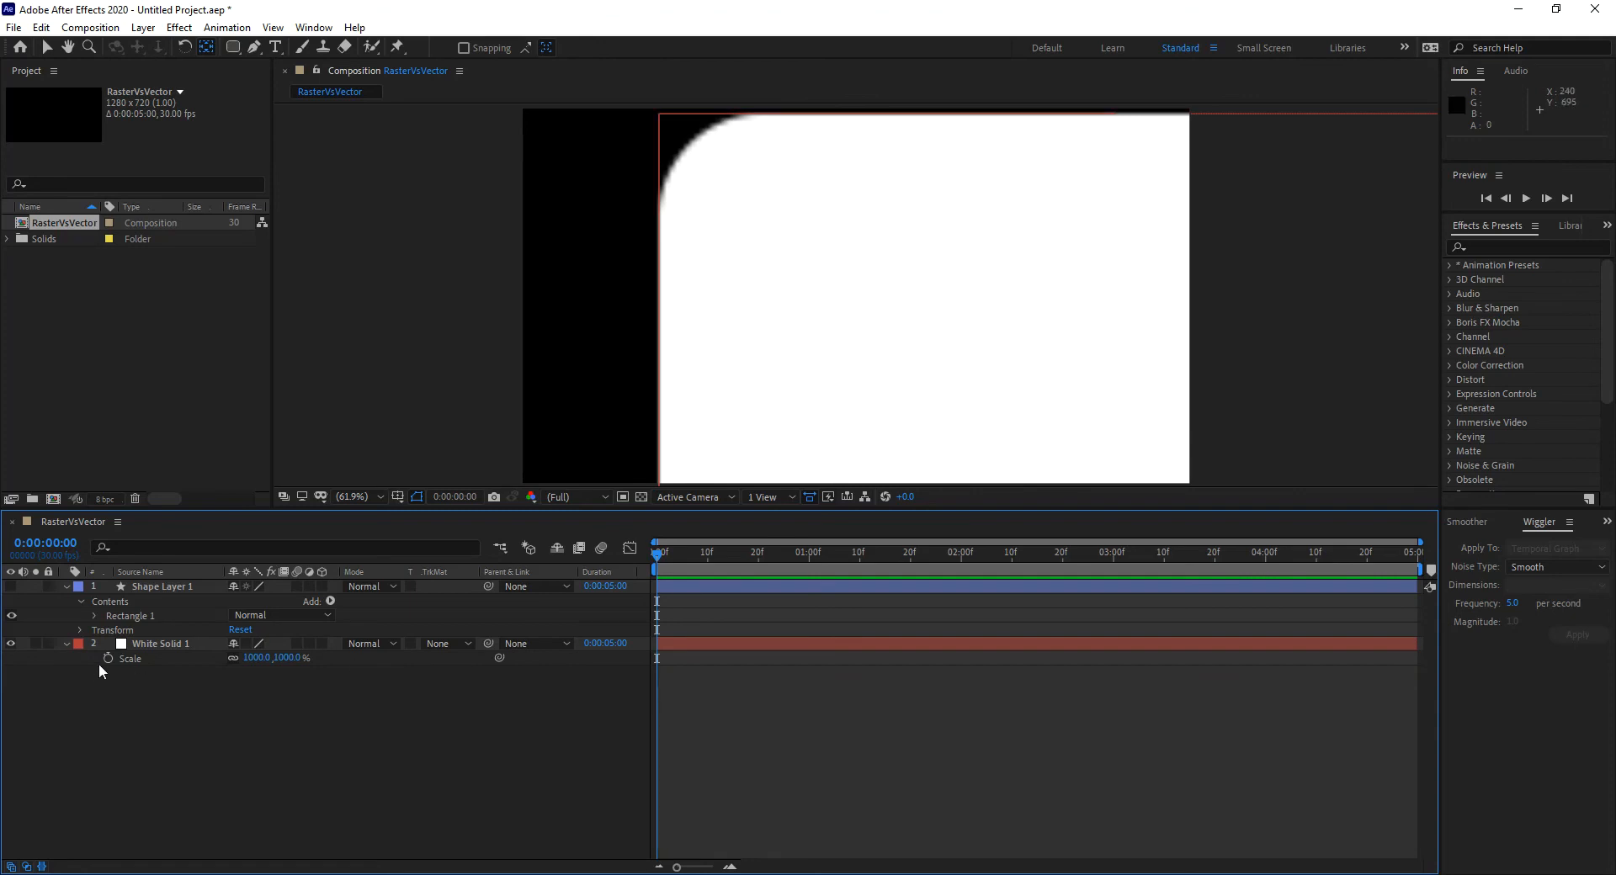
pyautogui.click(147, 642)
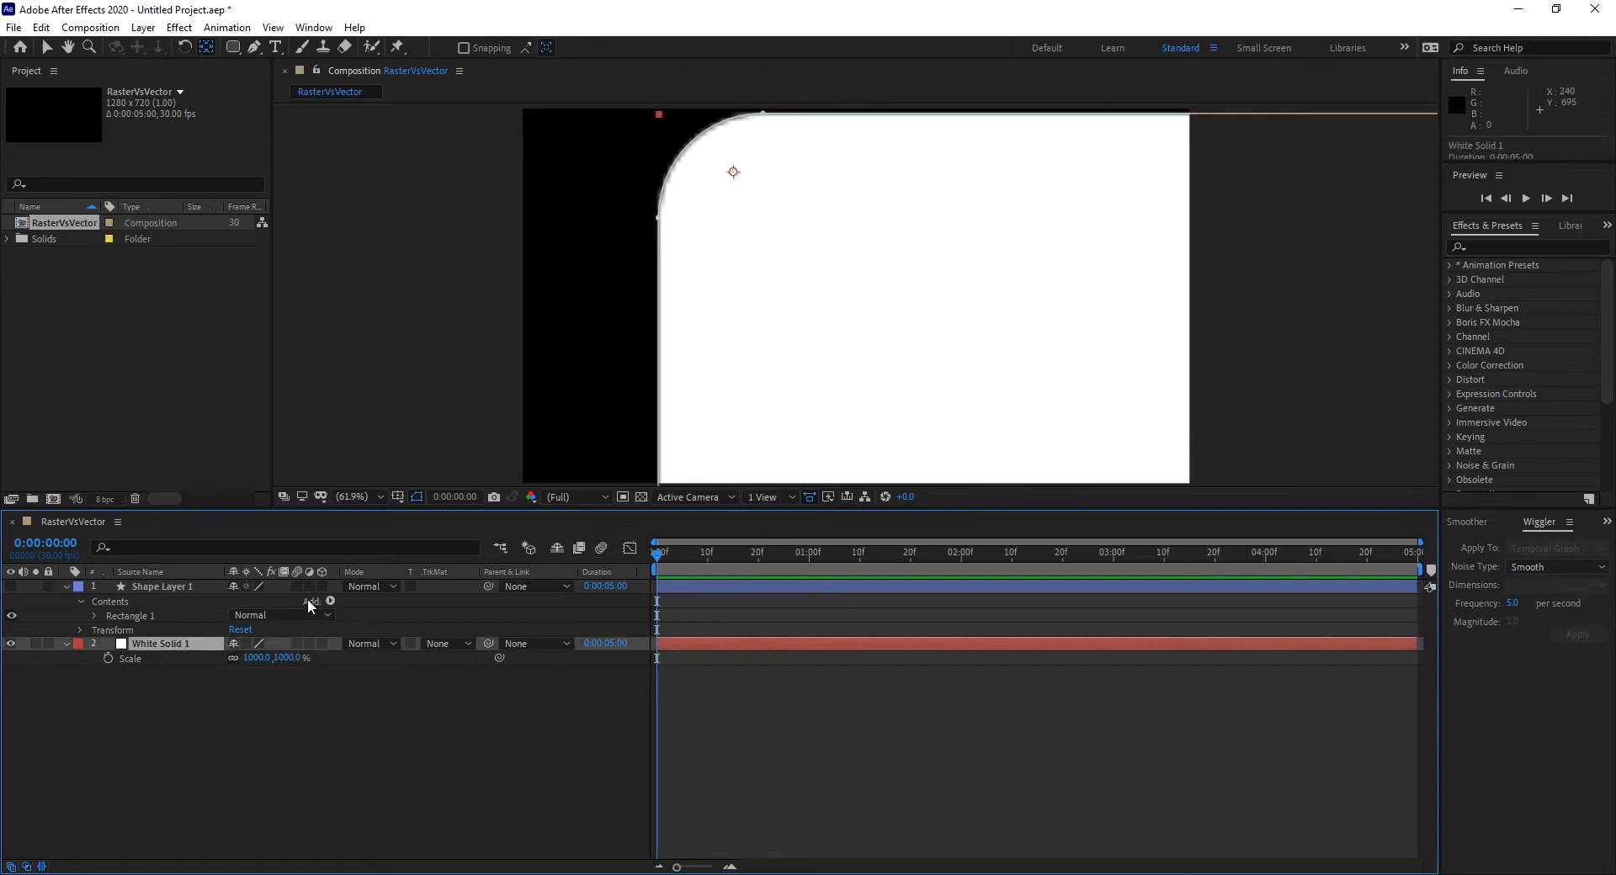
pyautogui.click(341, 793)
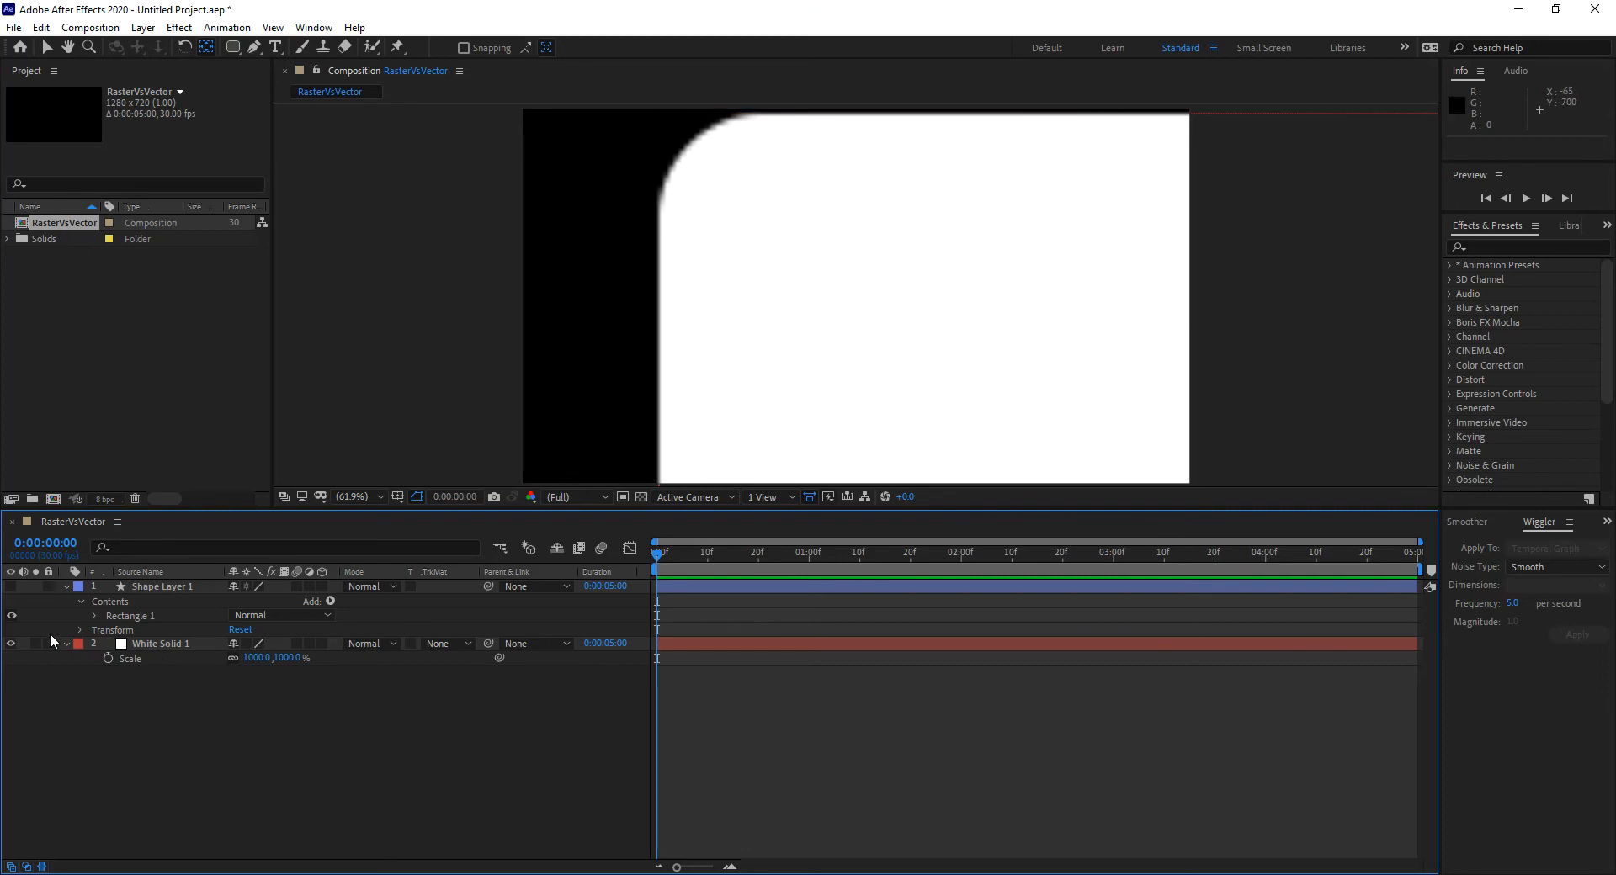
# Hide White Solid 1 and make Shape Layer 1 visible and selected.
pyautogui.click(11, 644)
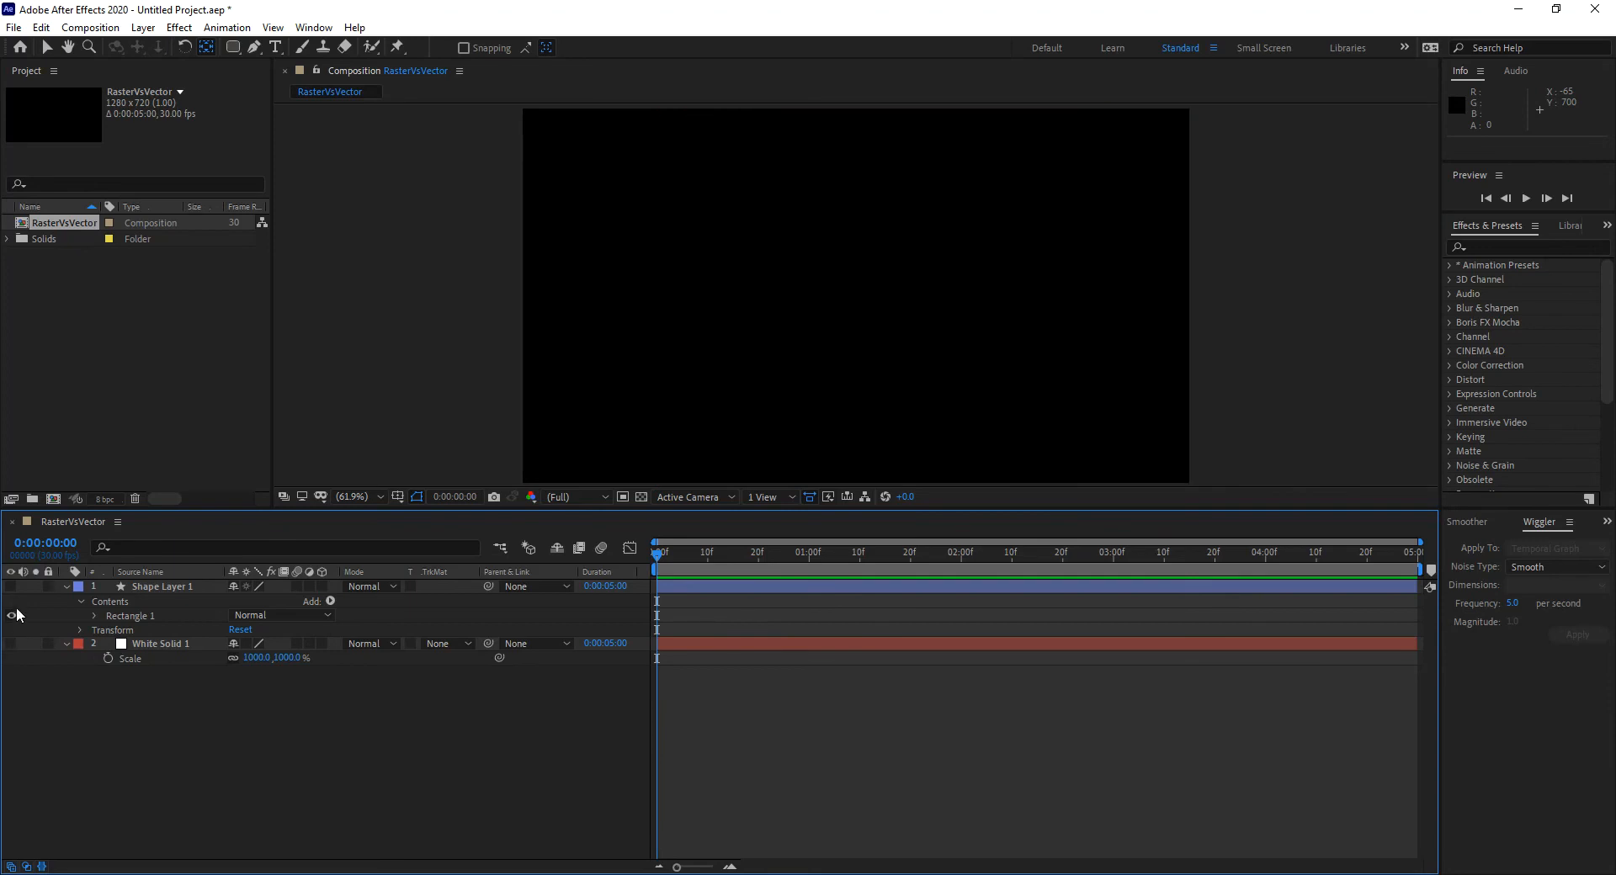
pyautogui.click(10, 587)
pyautogui.click(162, 586)
pyautogui.click(406, 740)
pyautogui.click(766, 210)
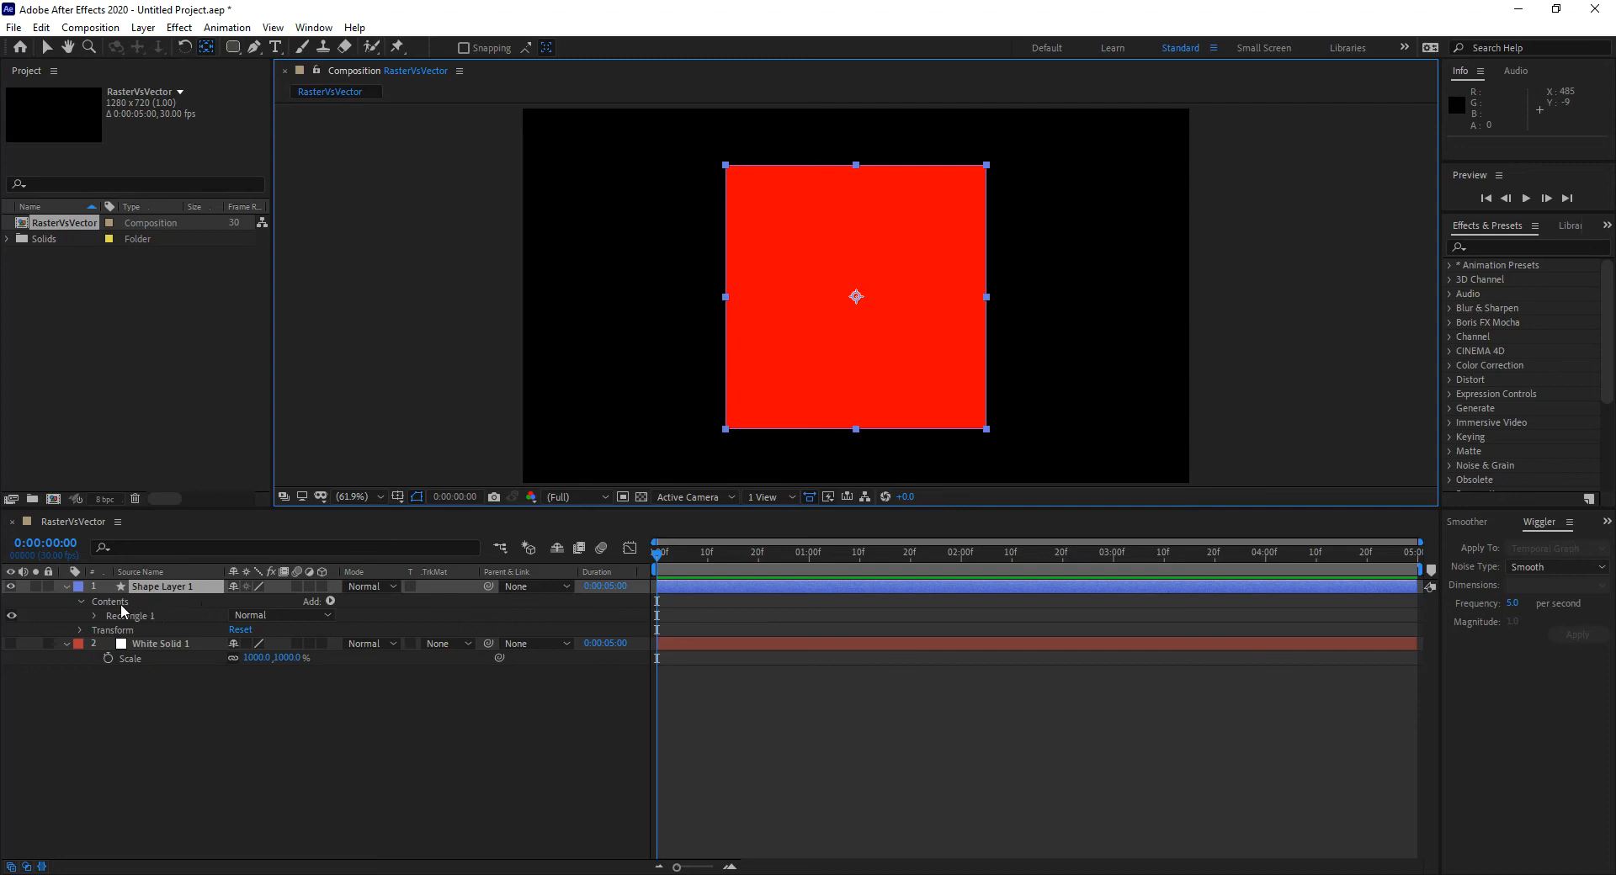
# Draw a rounded rectangle as a shape inside Shape Layer 1, matching the extents of the red square.
pyautogui.click(152, 587)
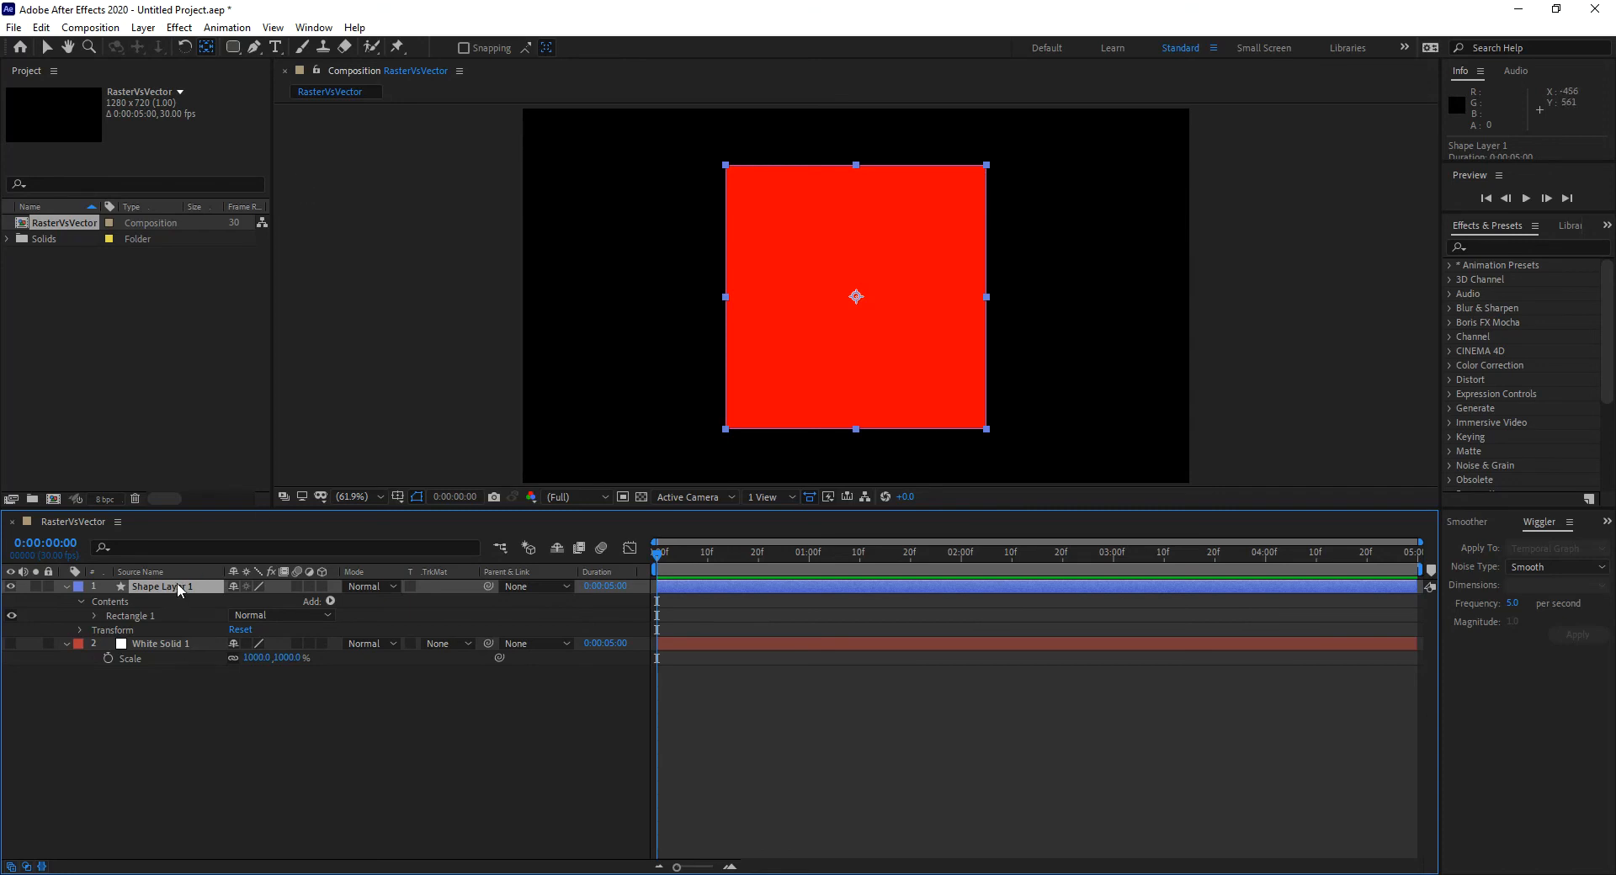
pyautogui.click(233, 47)
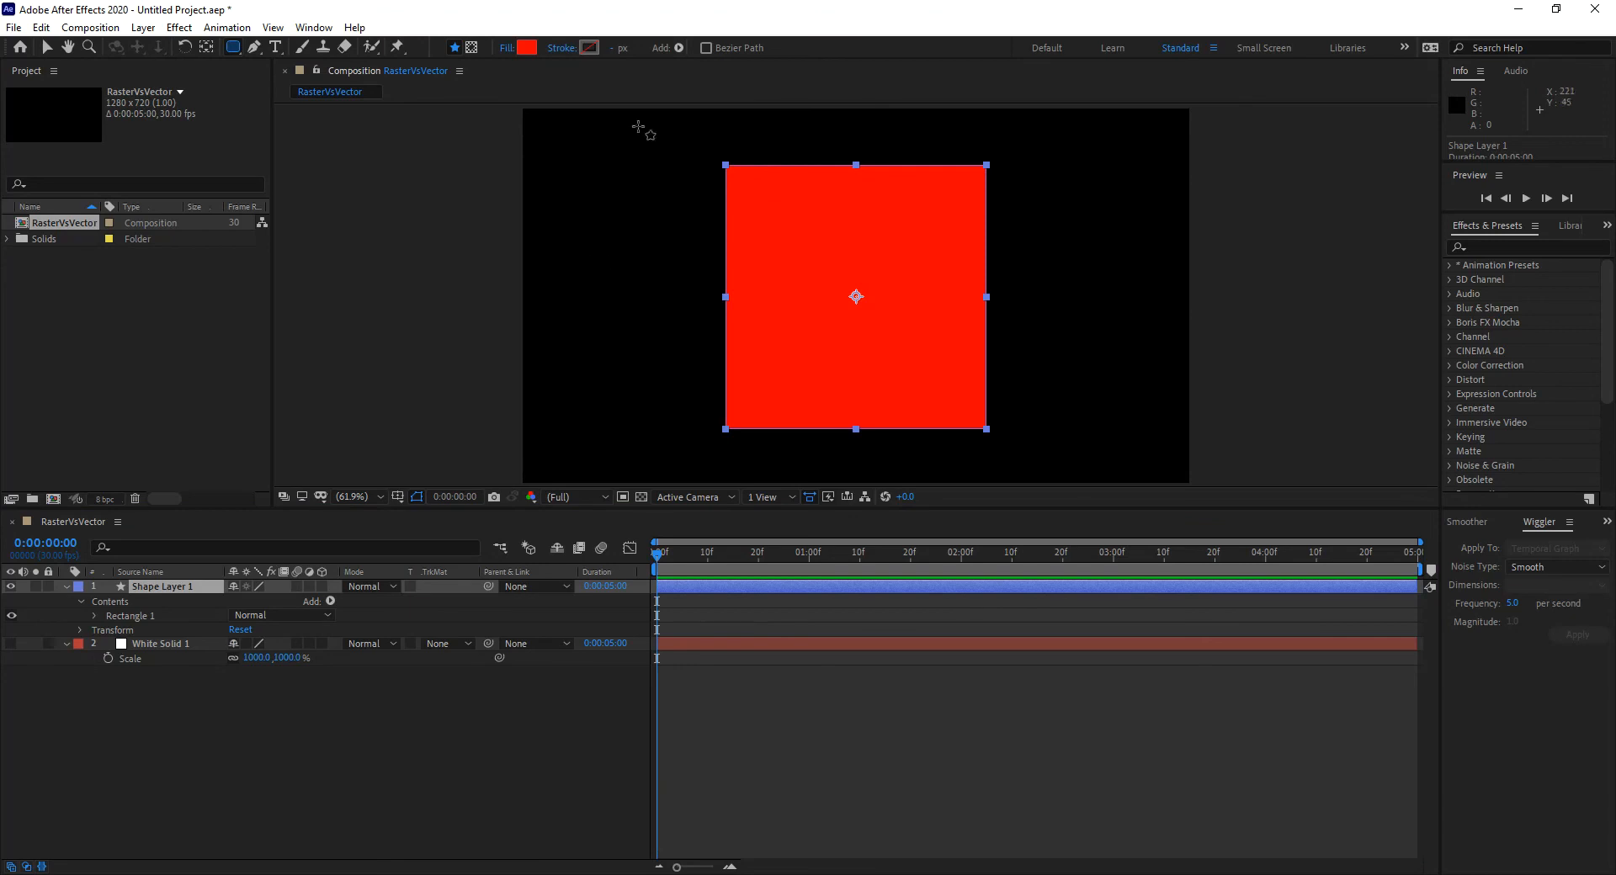
pyautogui.click(457, 49)
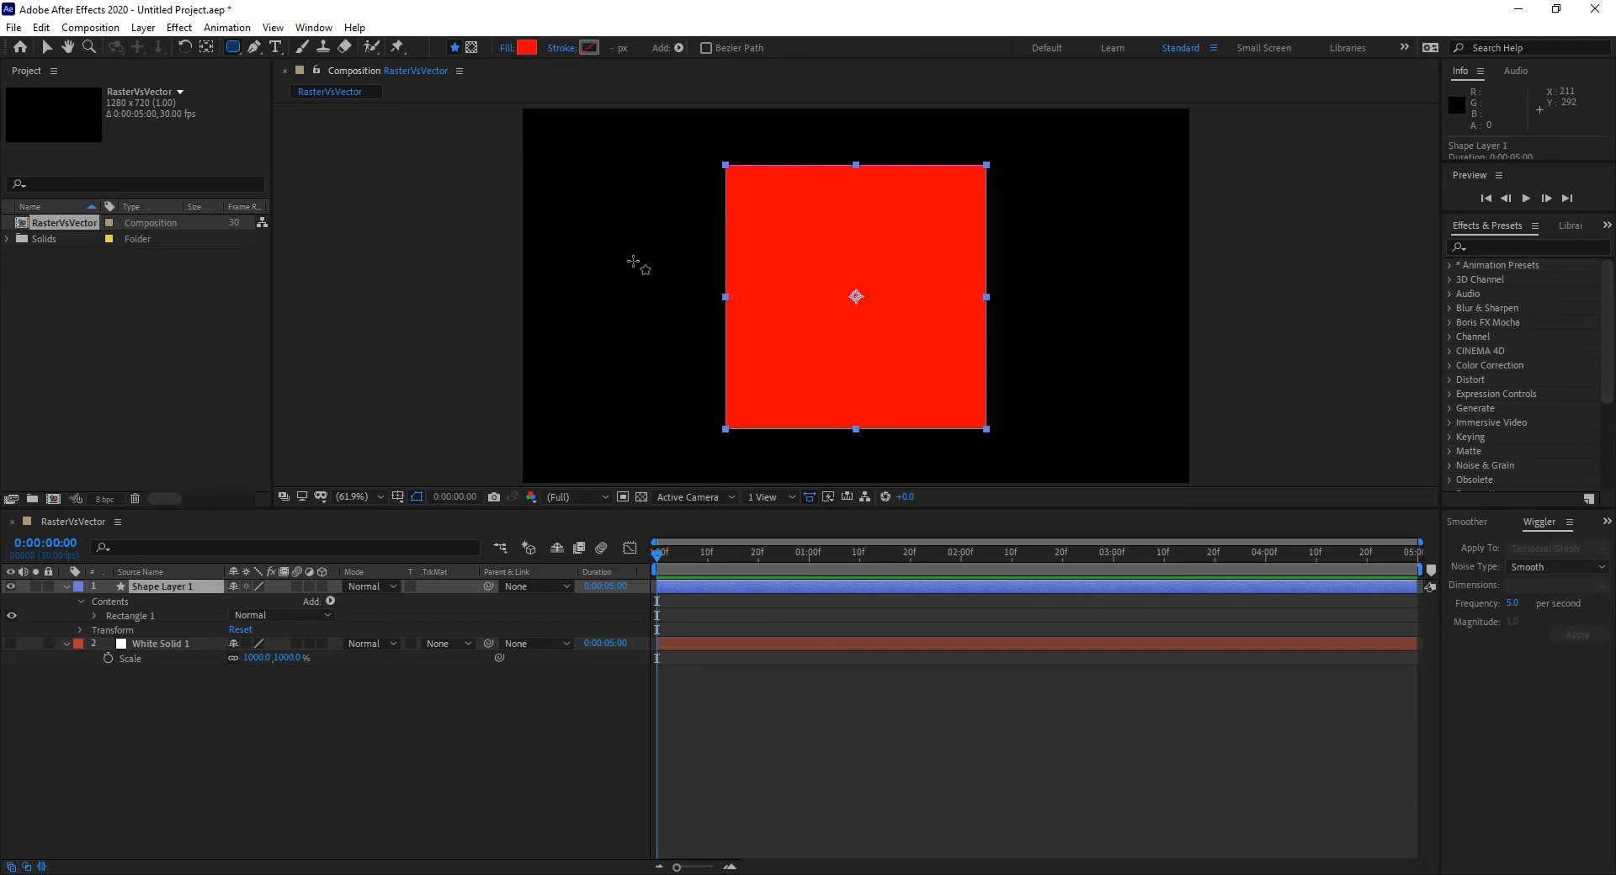
pyautogui.click(159, 586)
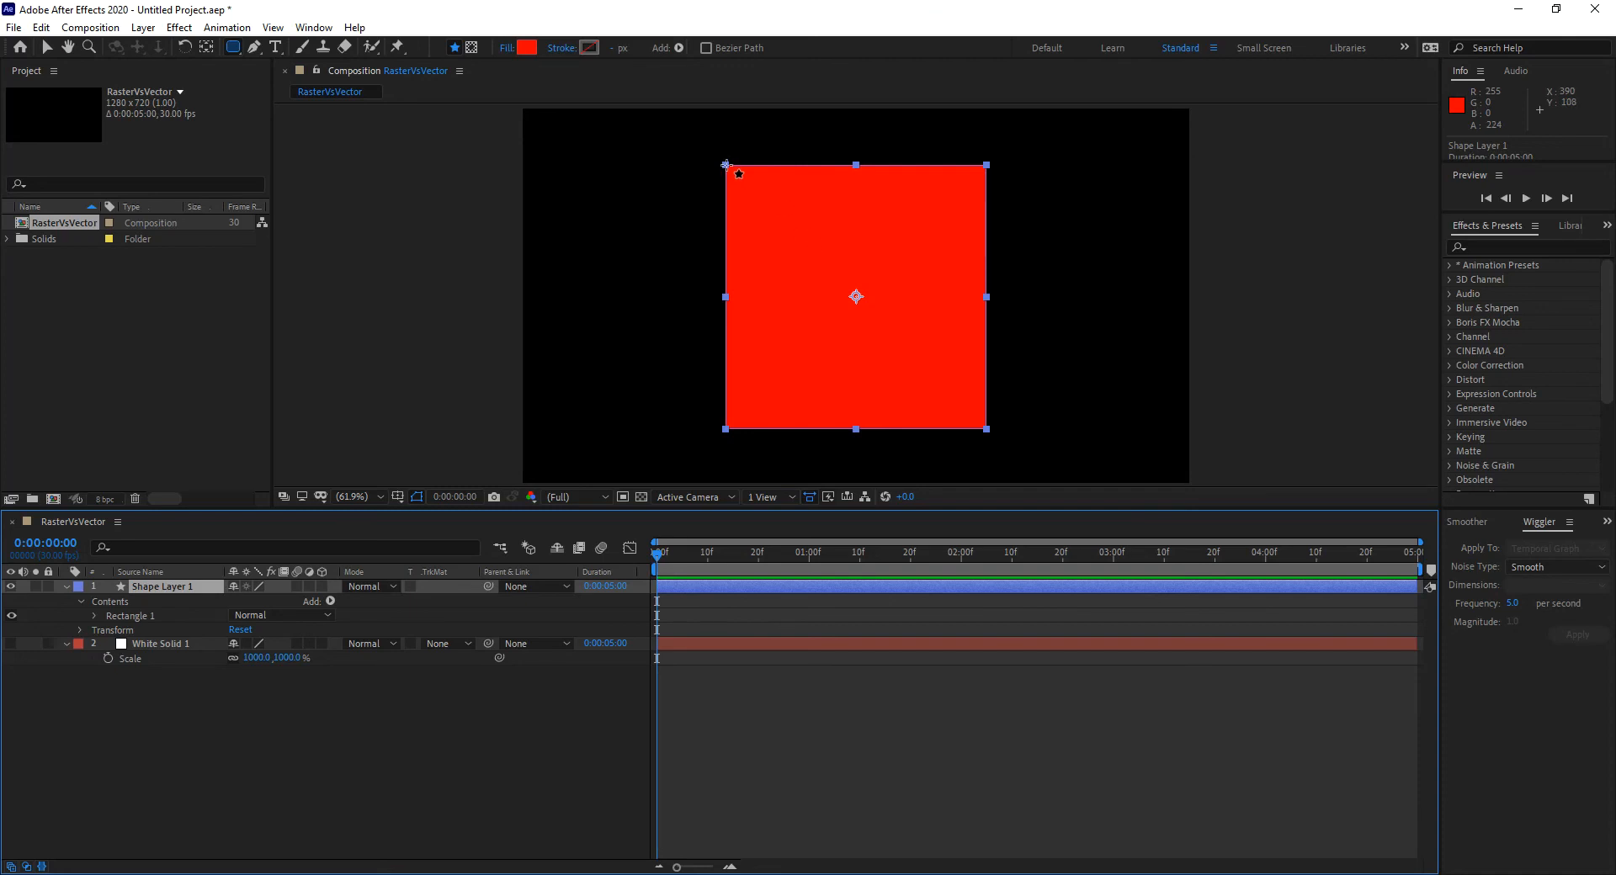
pyautogui.moveTo(725, 165)
pyautogui.mouseDown()
pyautogui.moveTo(828, 296)
pyautogui.moveTo(987, 429)
pyautogui.mouseUp()
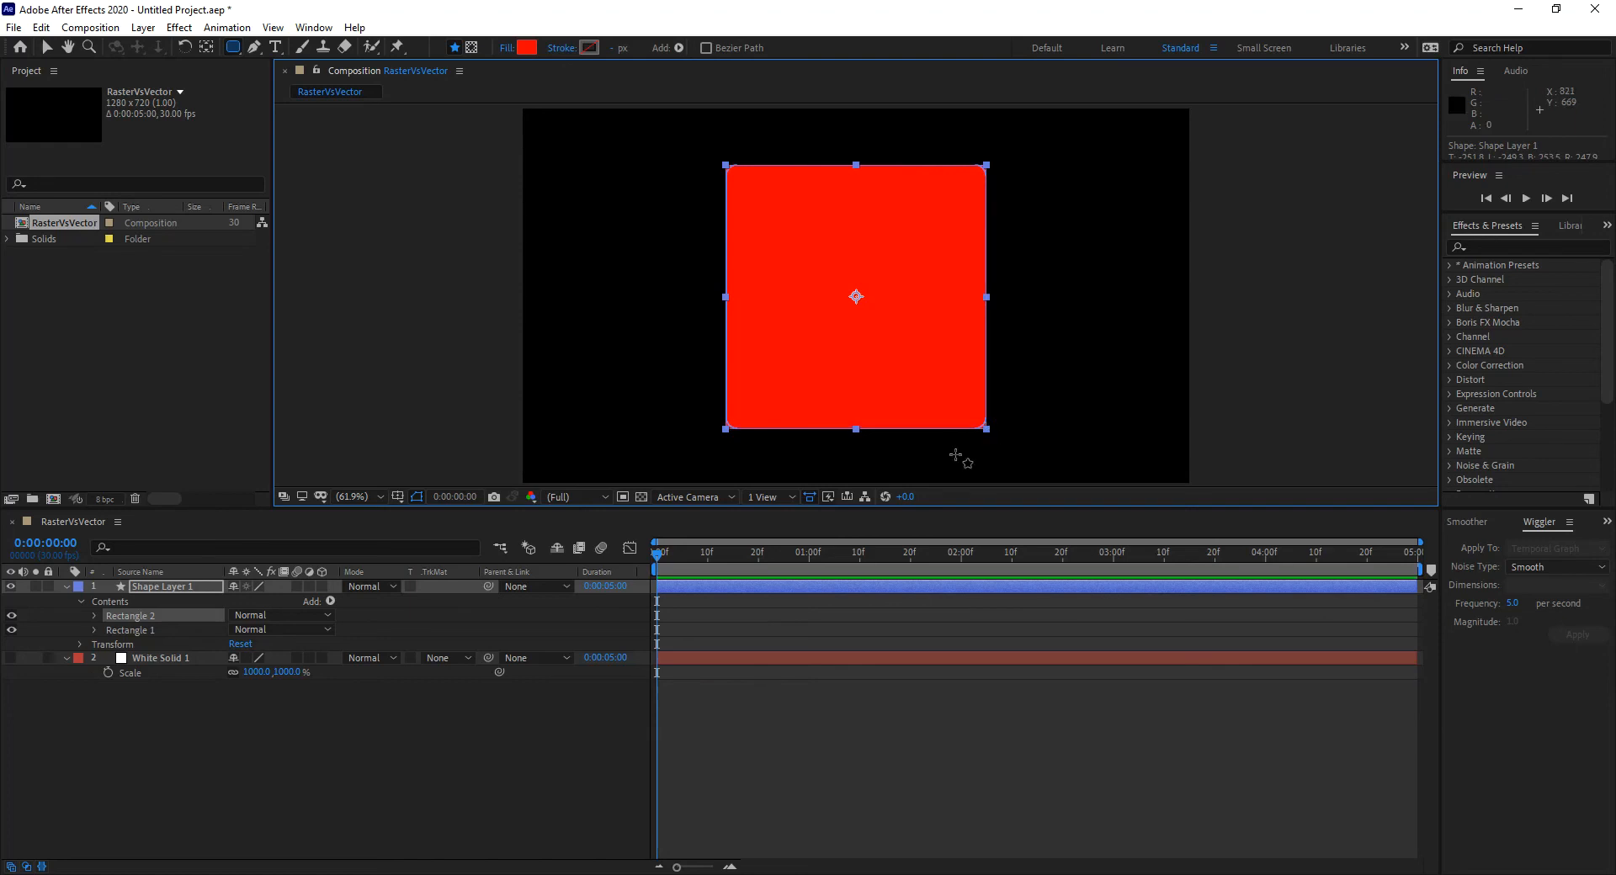
pyautogui.click(480, 725)
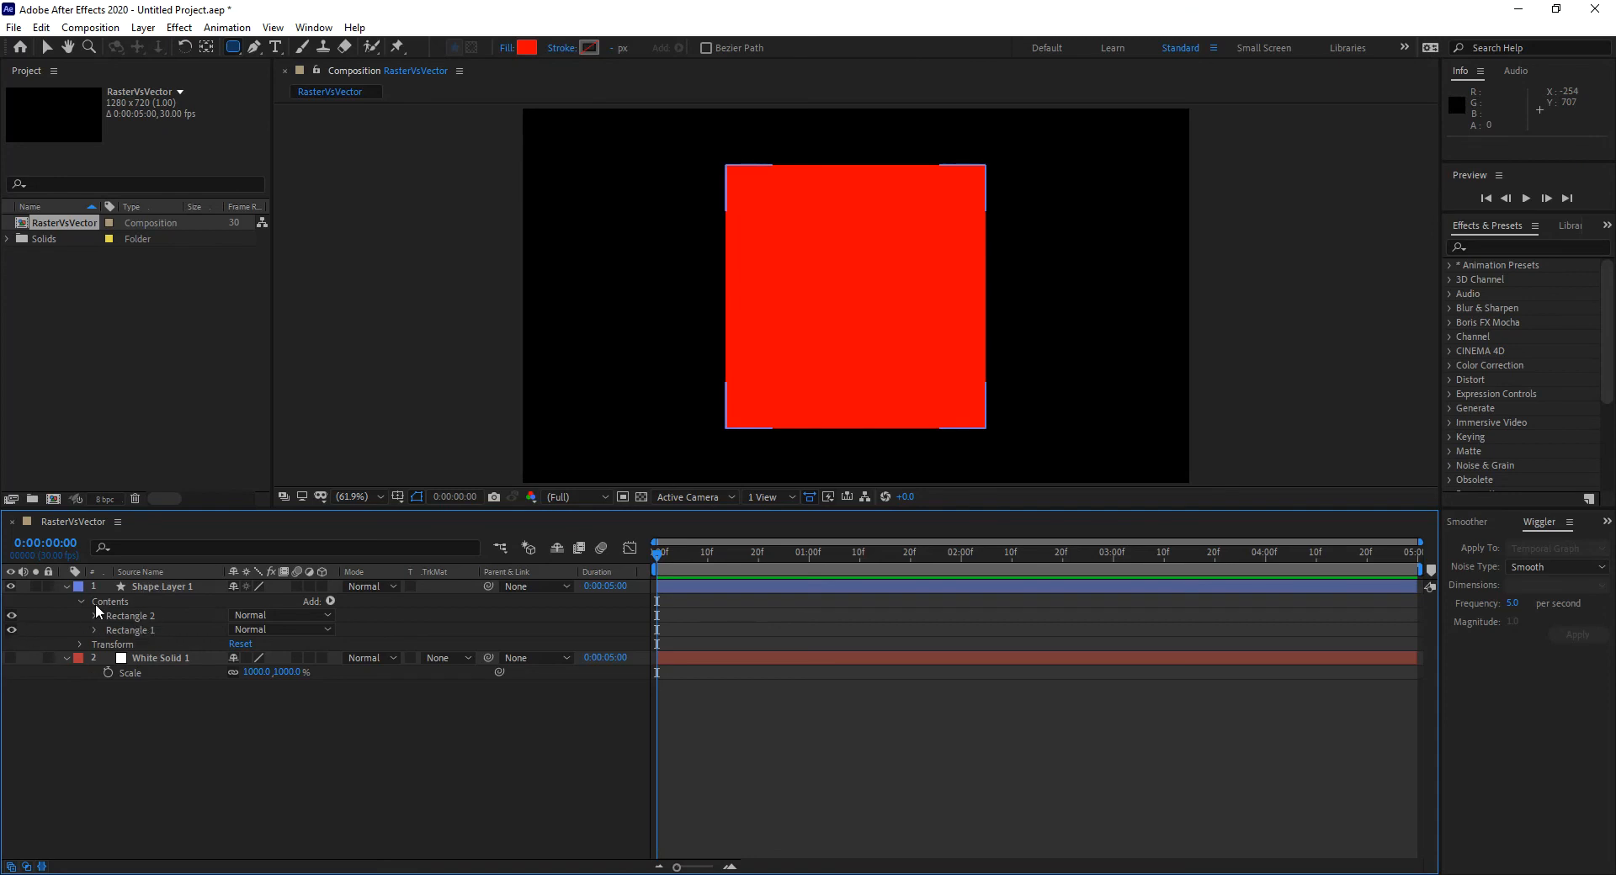
# Examine the Transform properties of Shape Layer 1, undoing the trial value change.
pyautogui.click(67, 587)
pyautogui.click(67, 587)
pyautogui.click(81, 601)
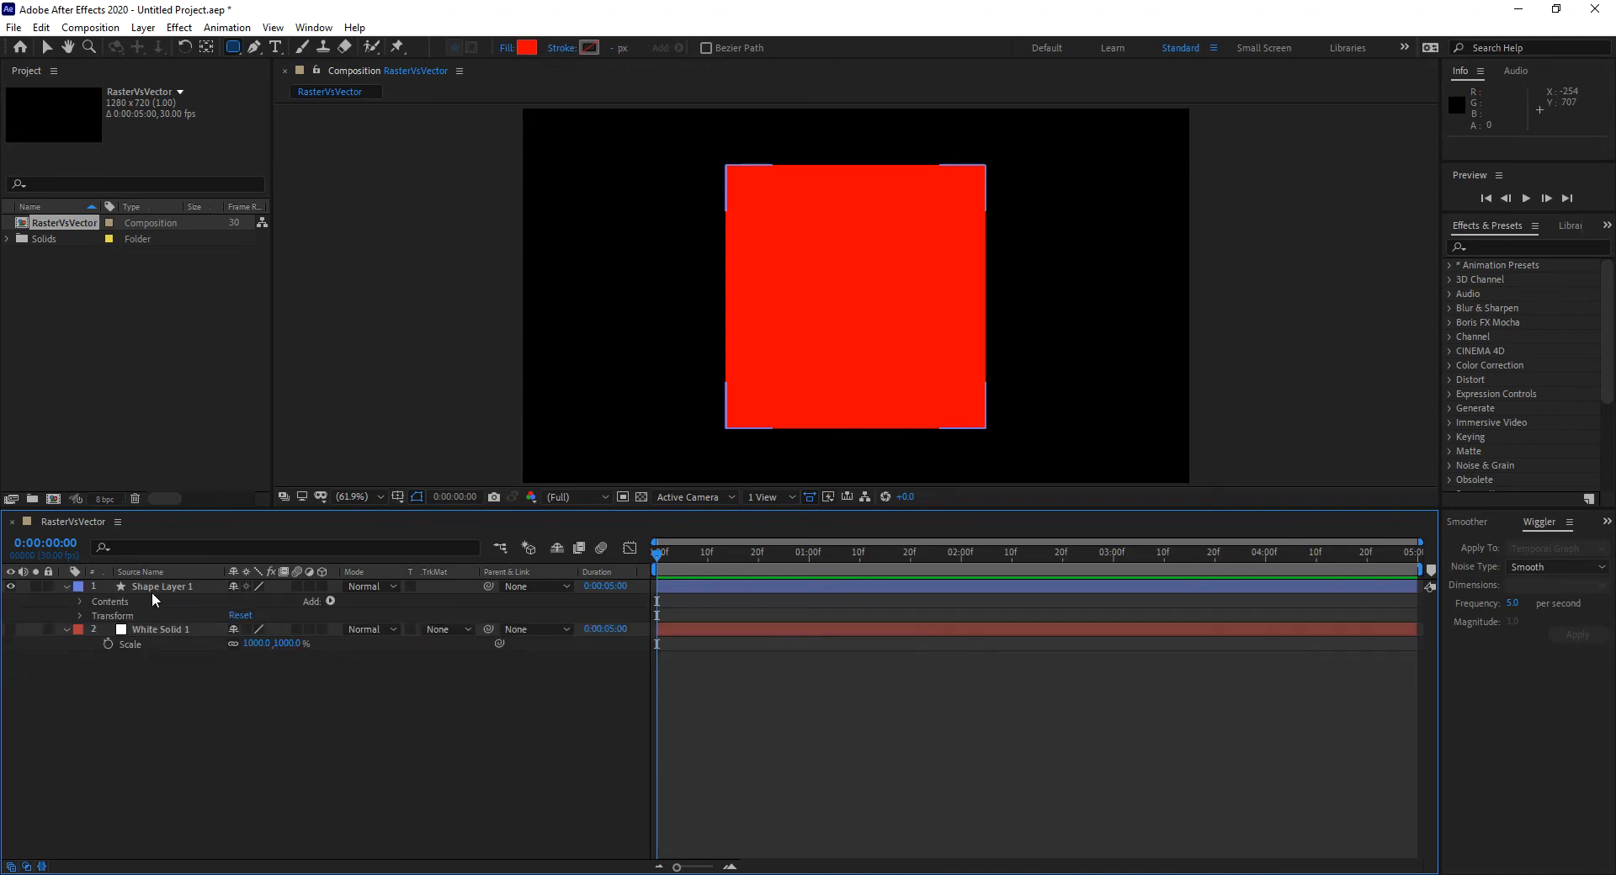
pyautogui.click(81, 616)
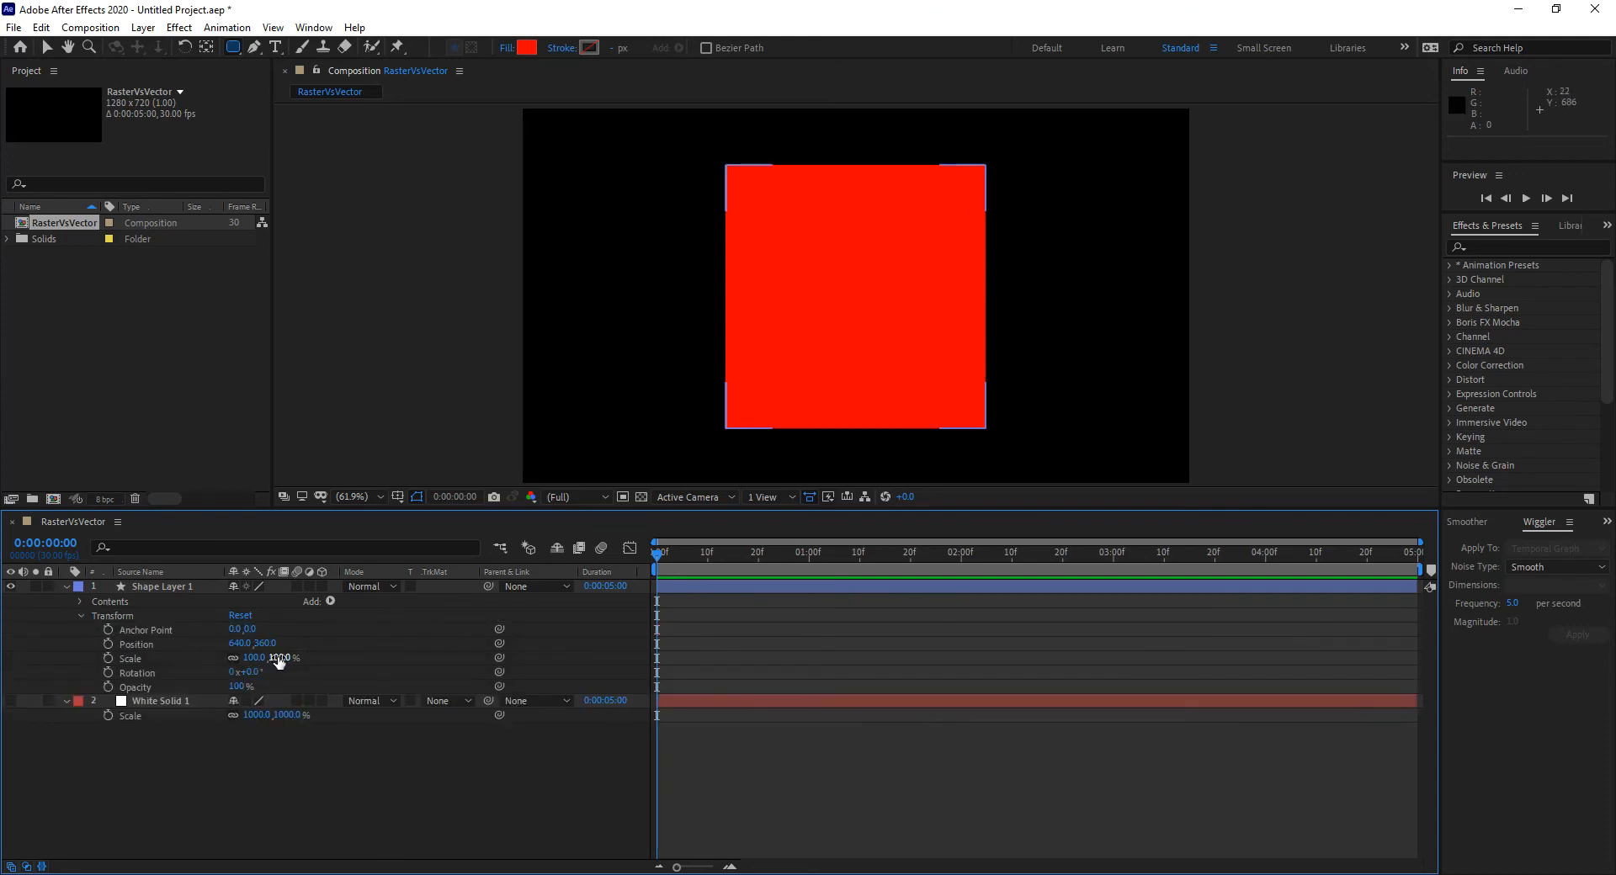
pyautogui.moveTo(252, 673)
pyautogui.mouseDown()
pyautogui.moveTo(287, 665)
pyautogui.moveTo(274, 665)
pyautogui.mouseUp()
pyautogui.hotkey('ctrl', 'z')
pyautogui.click(81, 617)
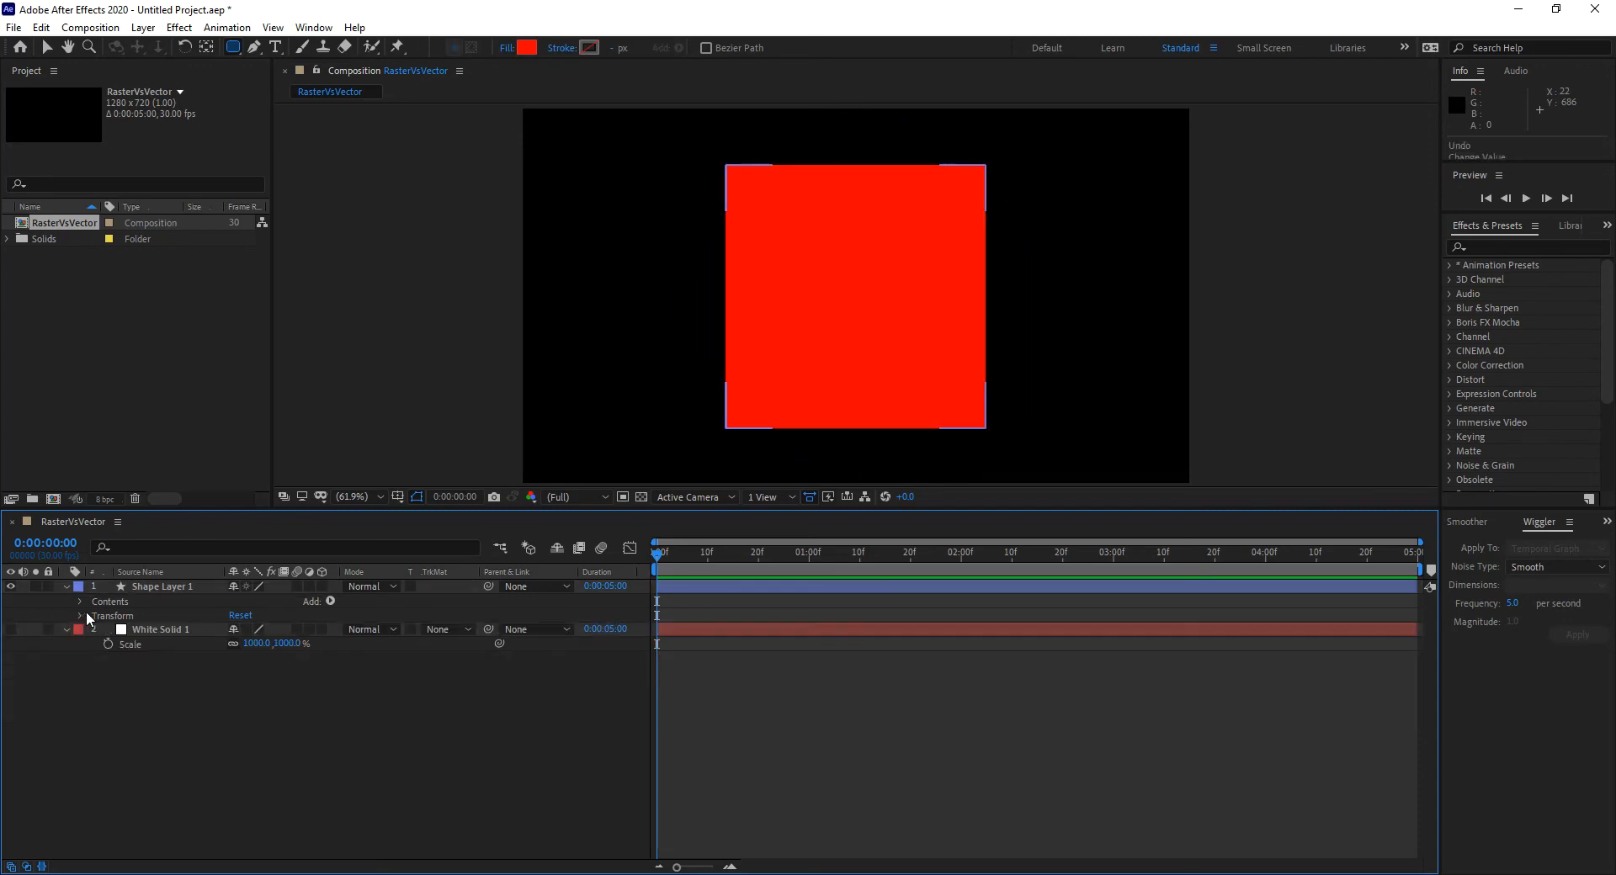
# Hide the square-cornered Rectangle 1 within Shape Layer 1's contents and inspect the properties of Rectangle 2.
pyautogui.click(81, 602)
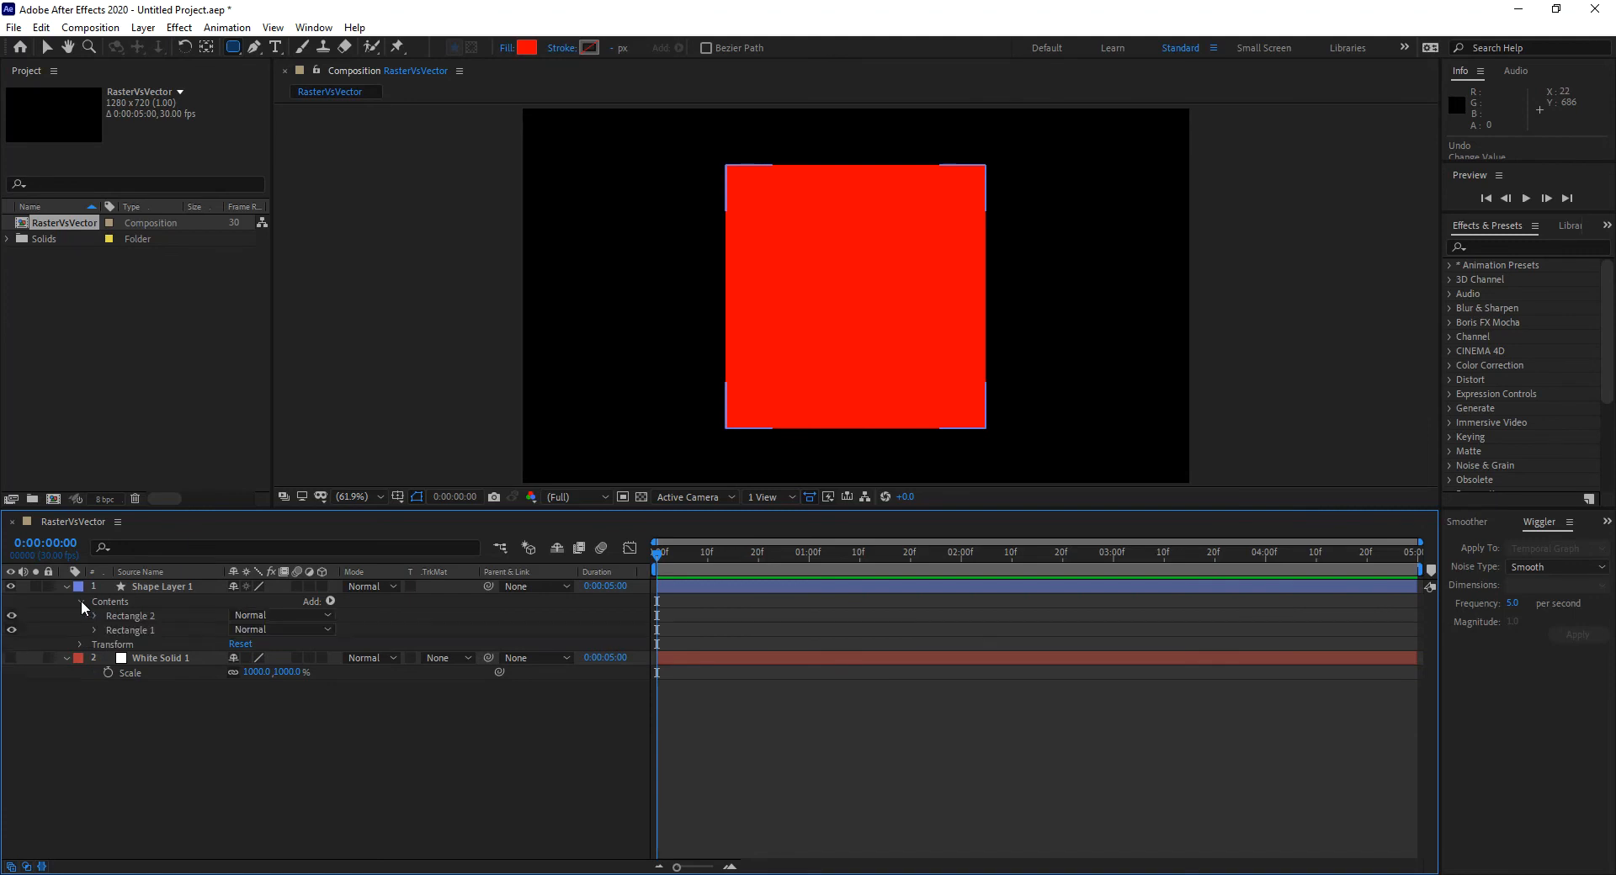
pyautogui.click(139, 629)
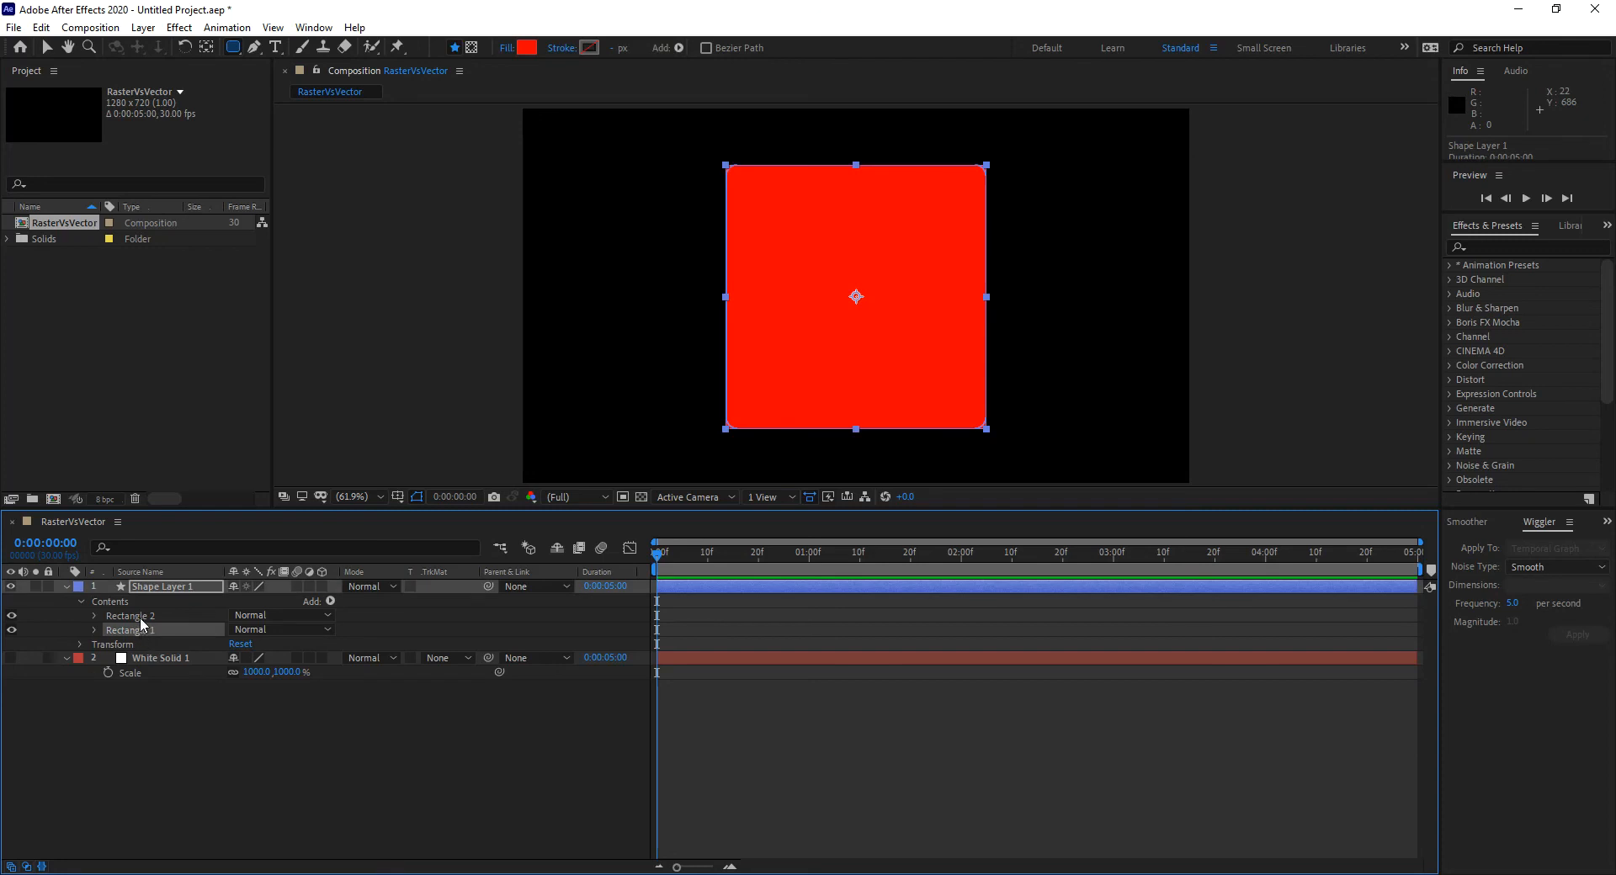
pyautogui.click(140, 617)
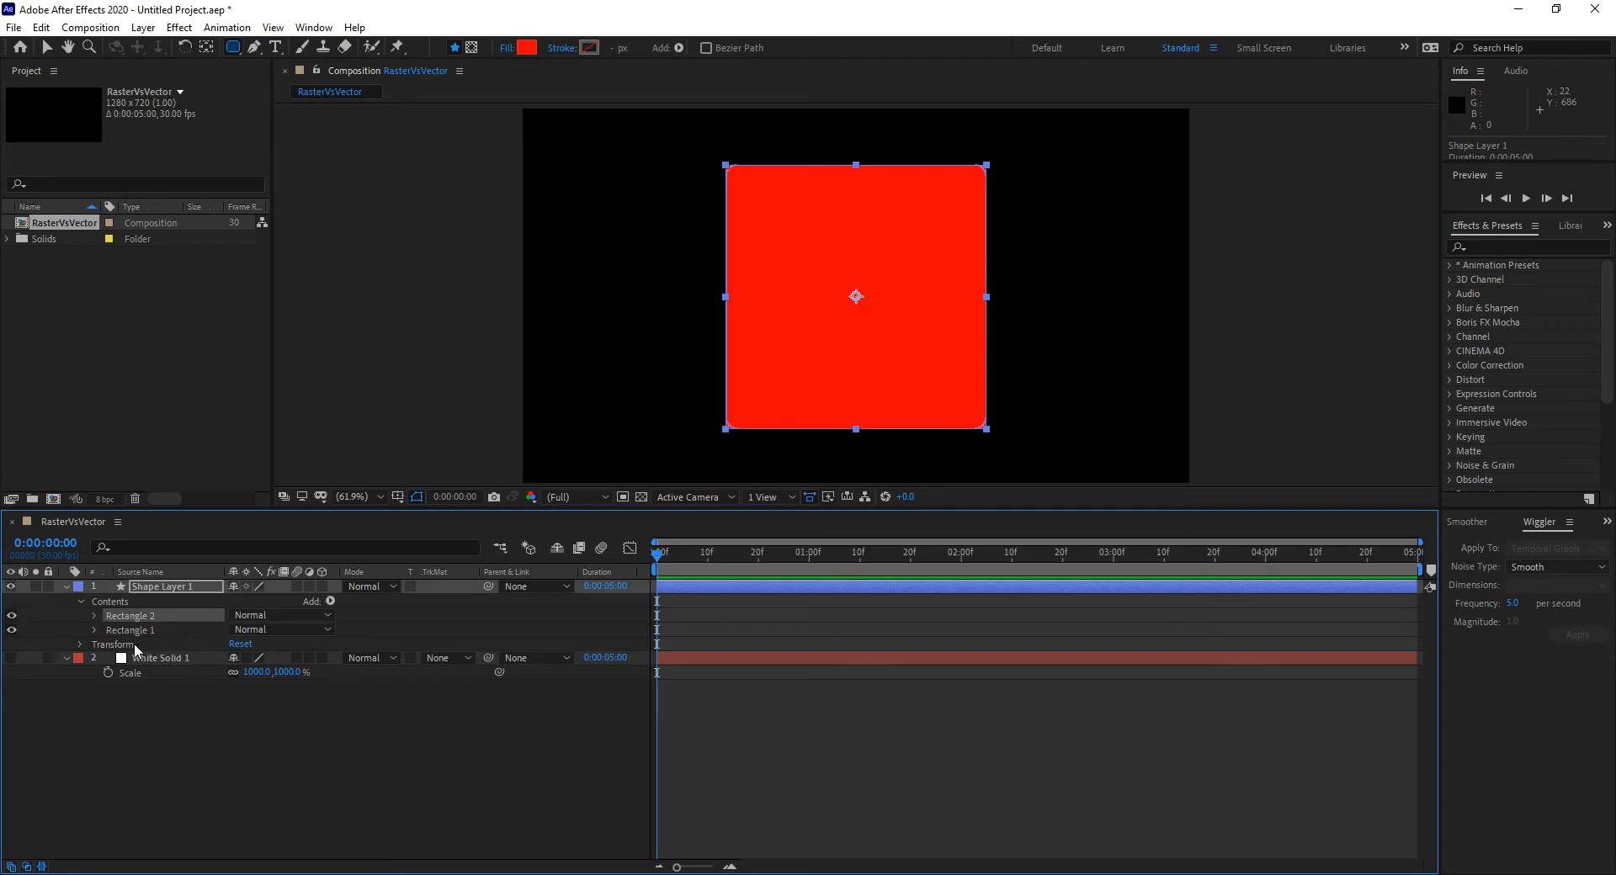
pyautogui.click(149, 628)
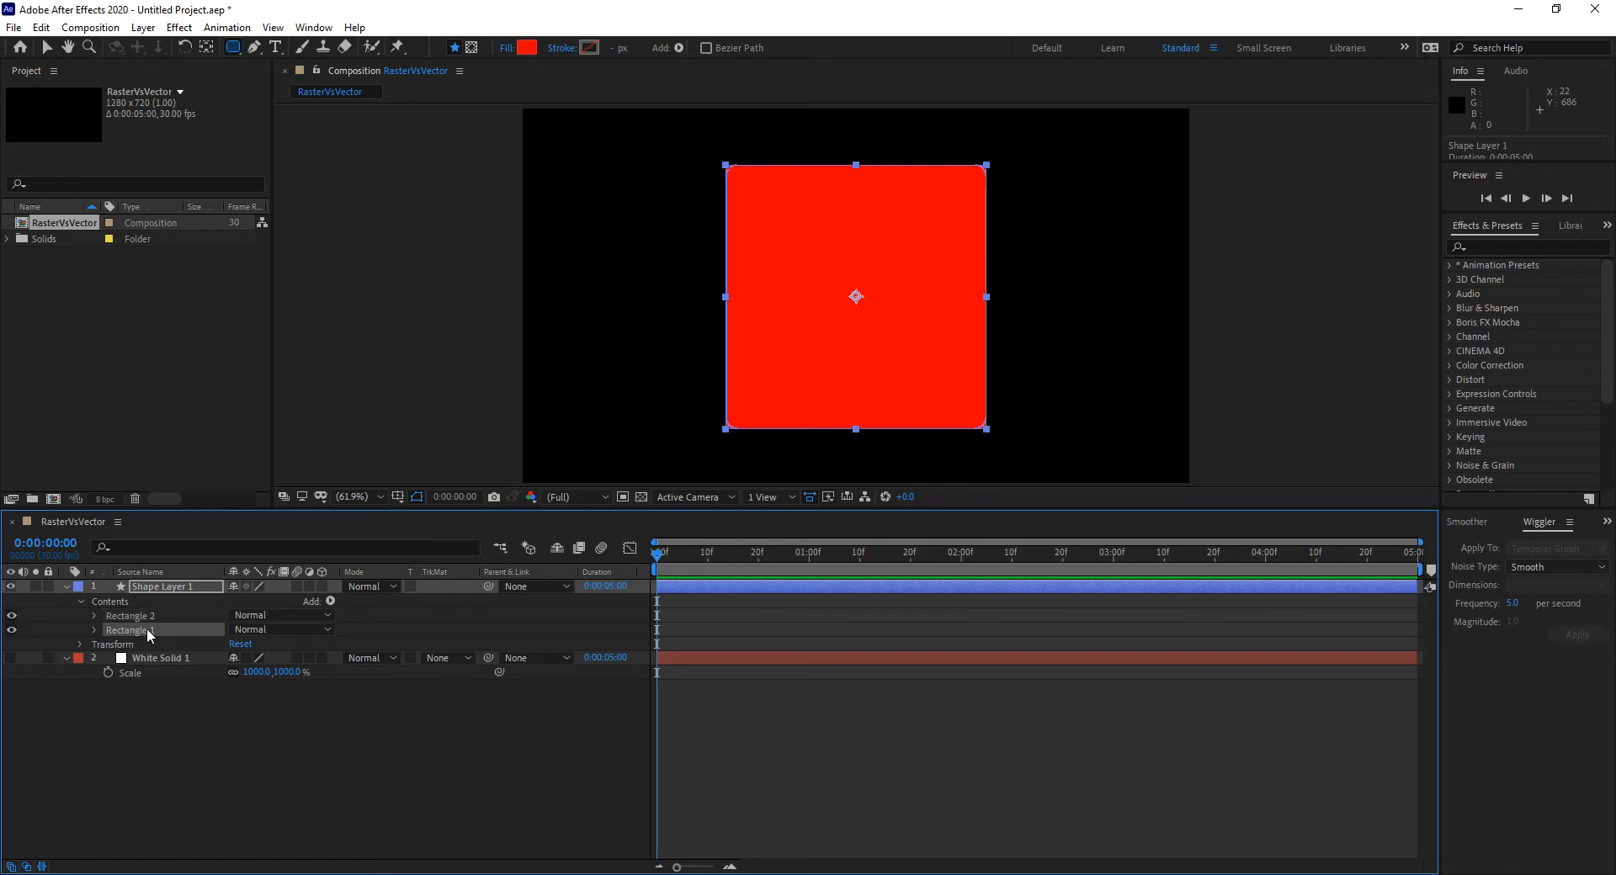
pyautogui.click(12, 632)
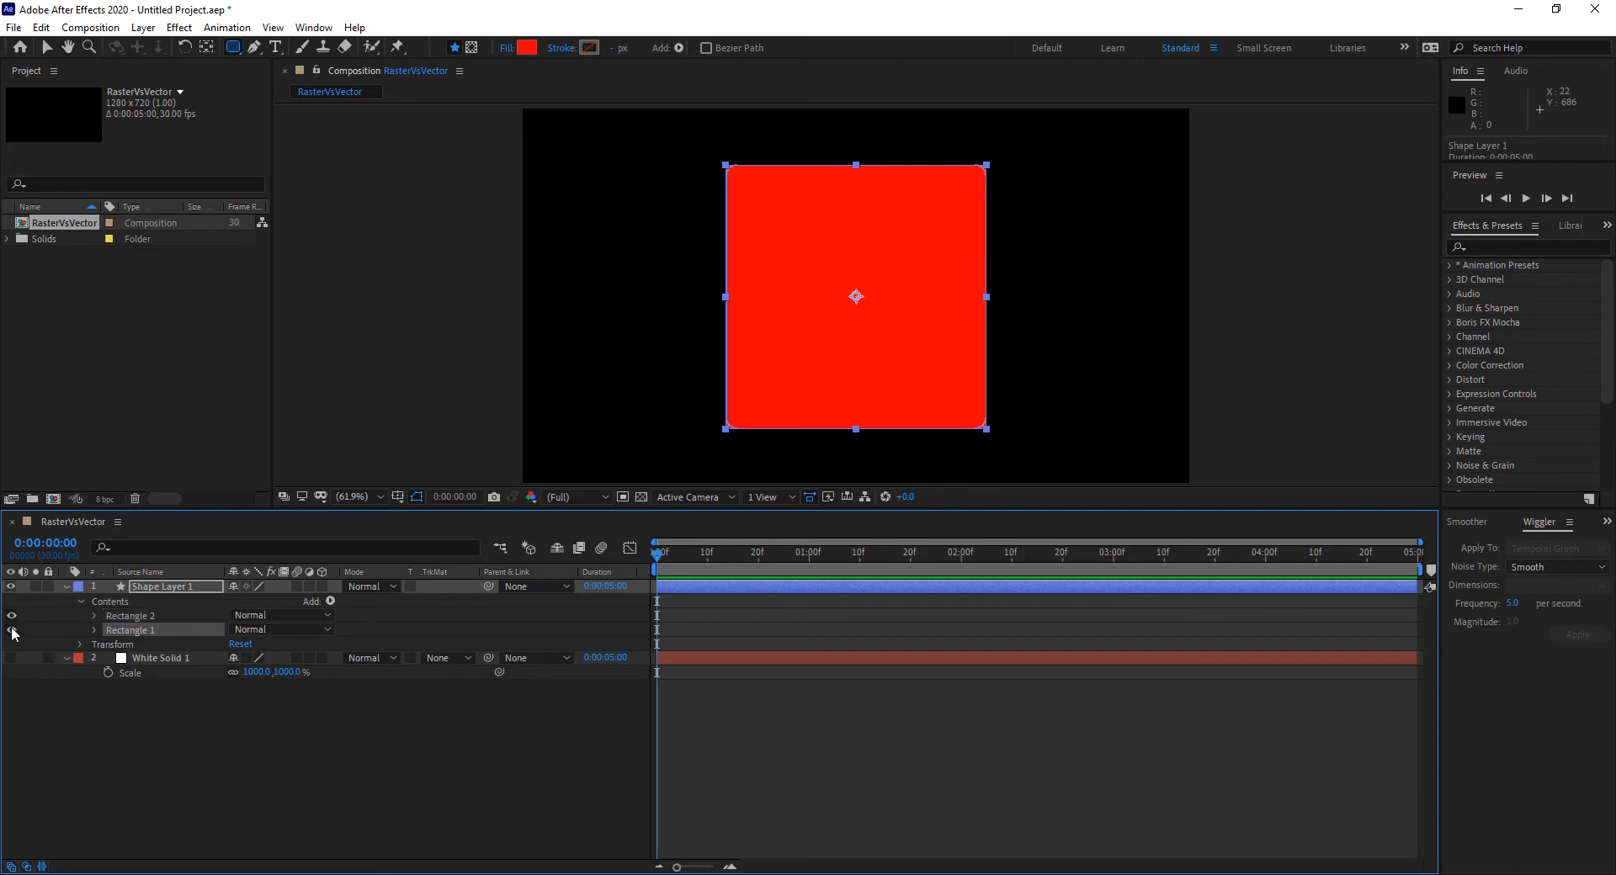
pyautogui.click(463, 769)
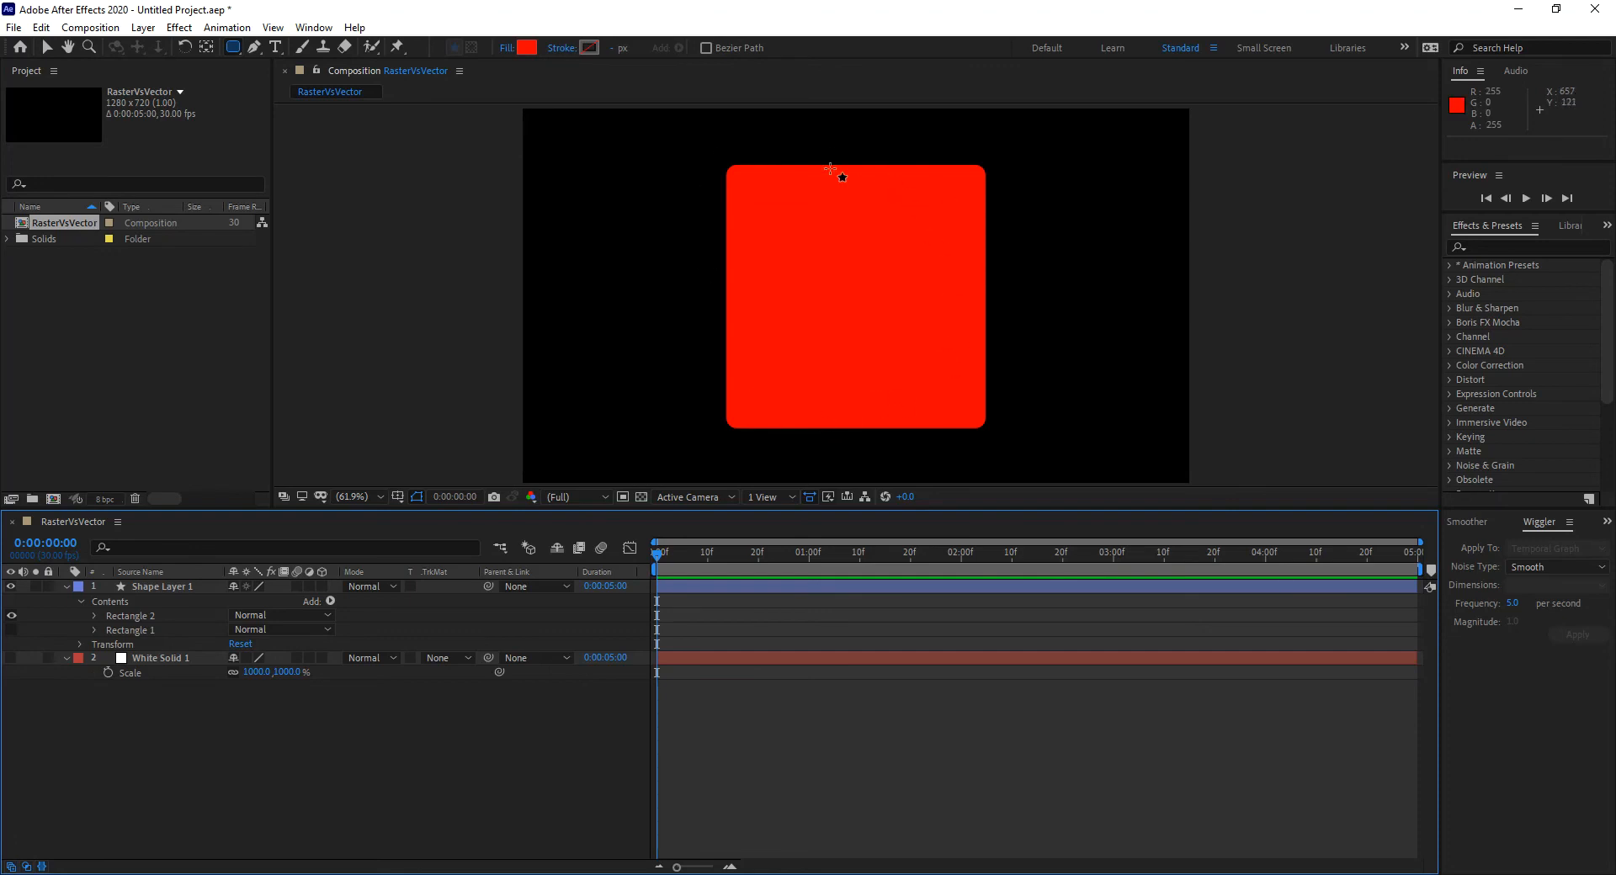
pyautogui.click(94, 615)
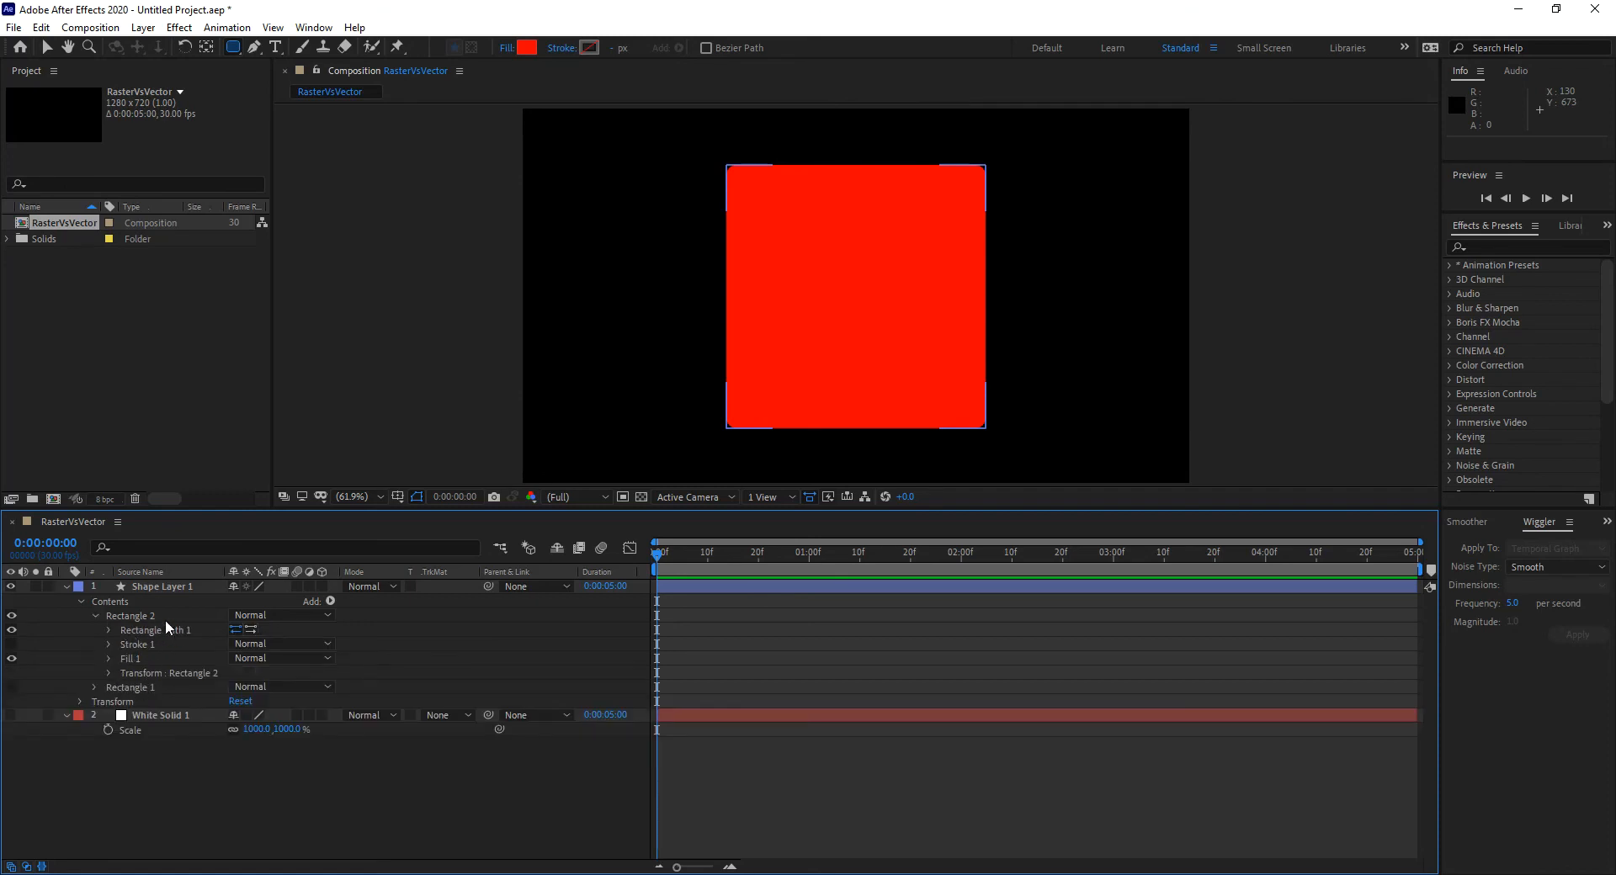
pyautogui.click(94, 615)
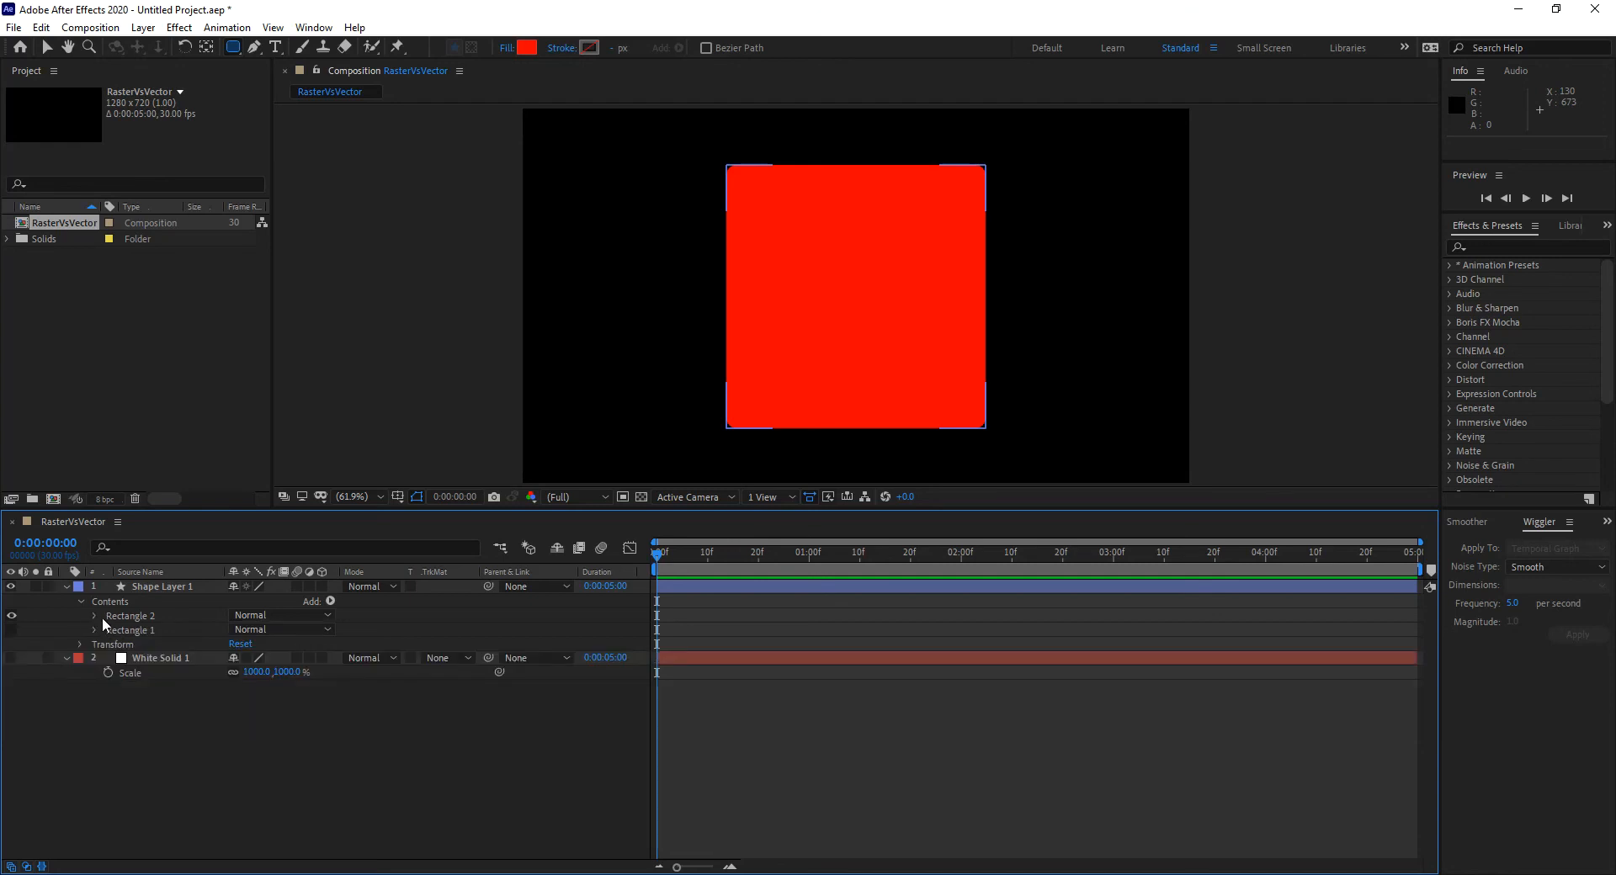
# Examine the Transform: Rectangle 2 properties inside Shape Layer 1's contents in relation to the layer as a whole.
pyautogui.click(93, 615)
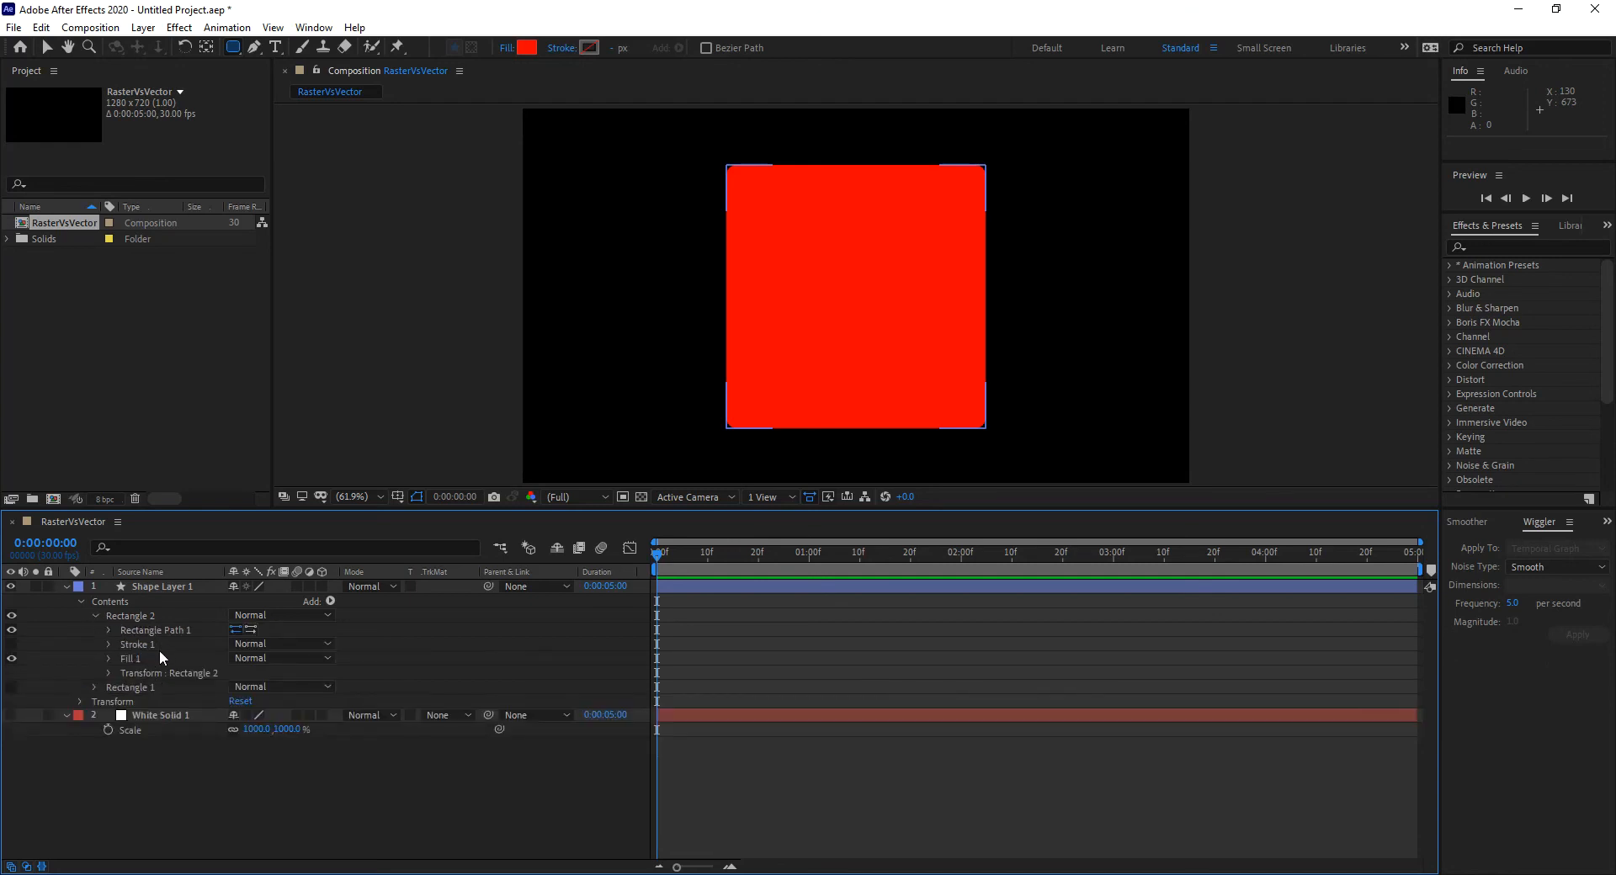
pyautogui.click(109, 673)
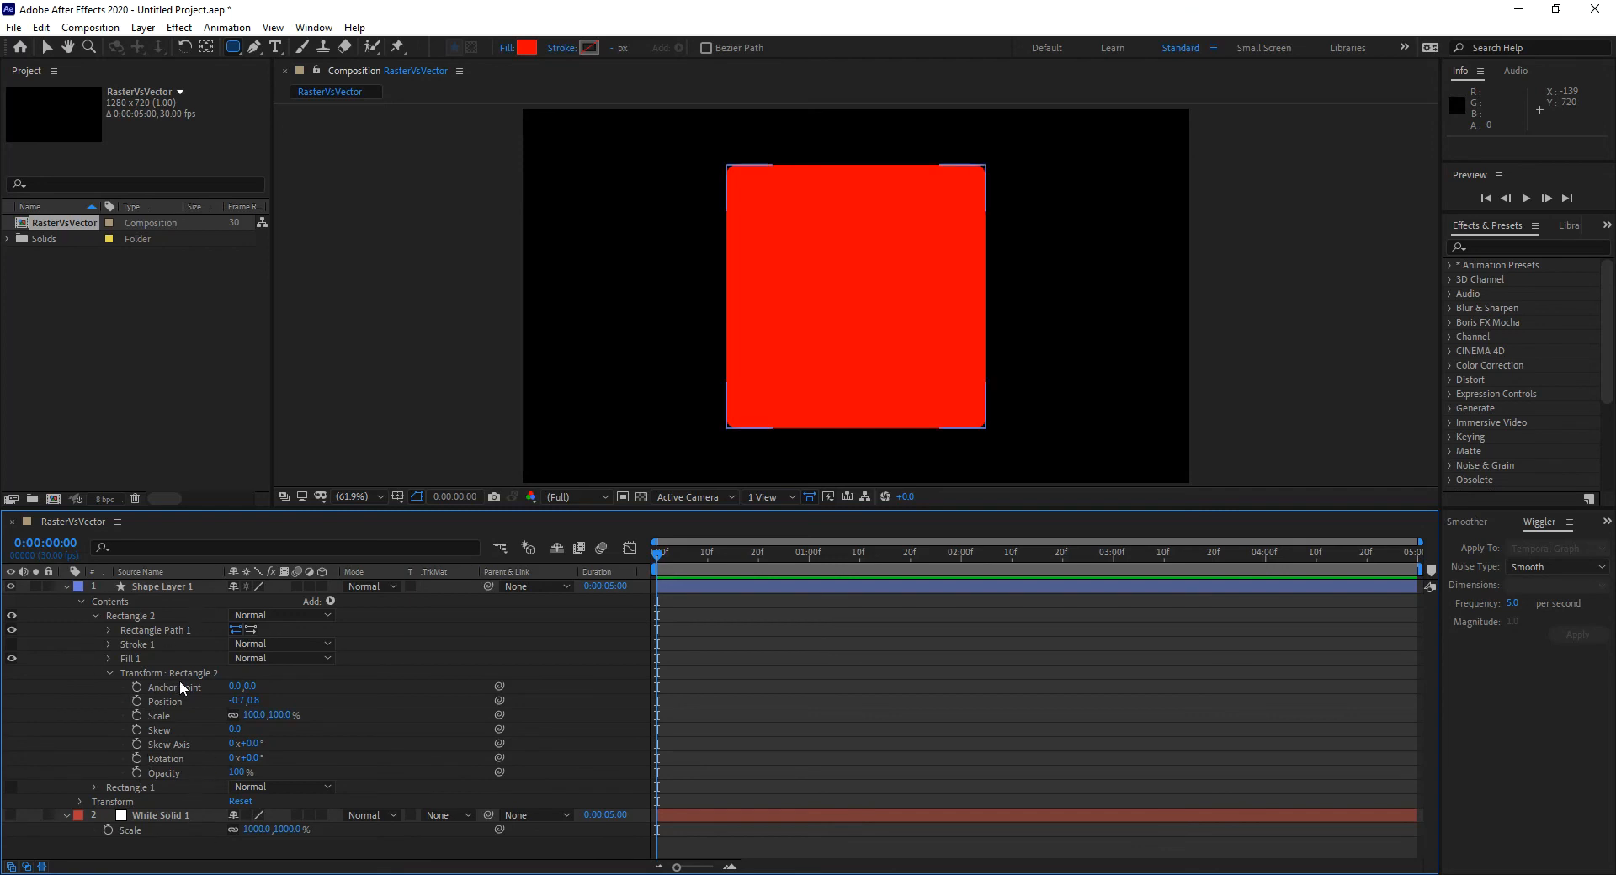
pyautogui.click(165, 588)
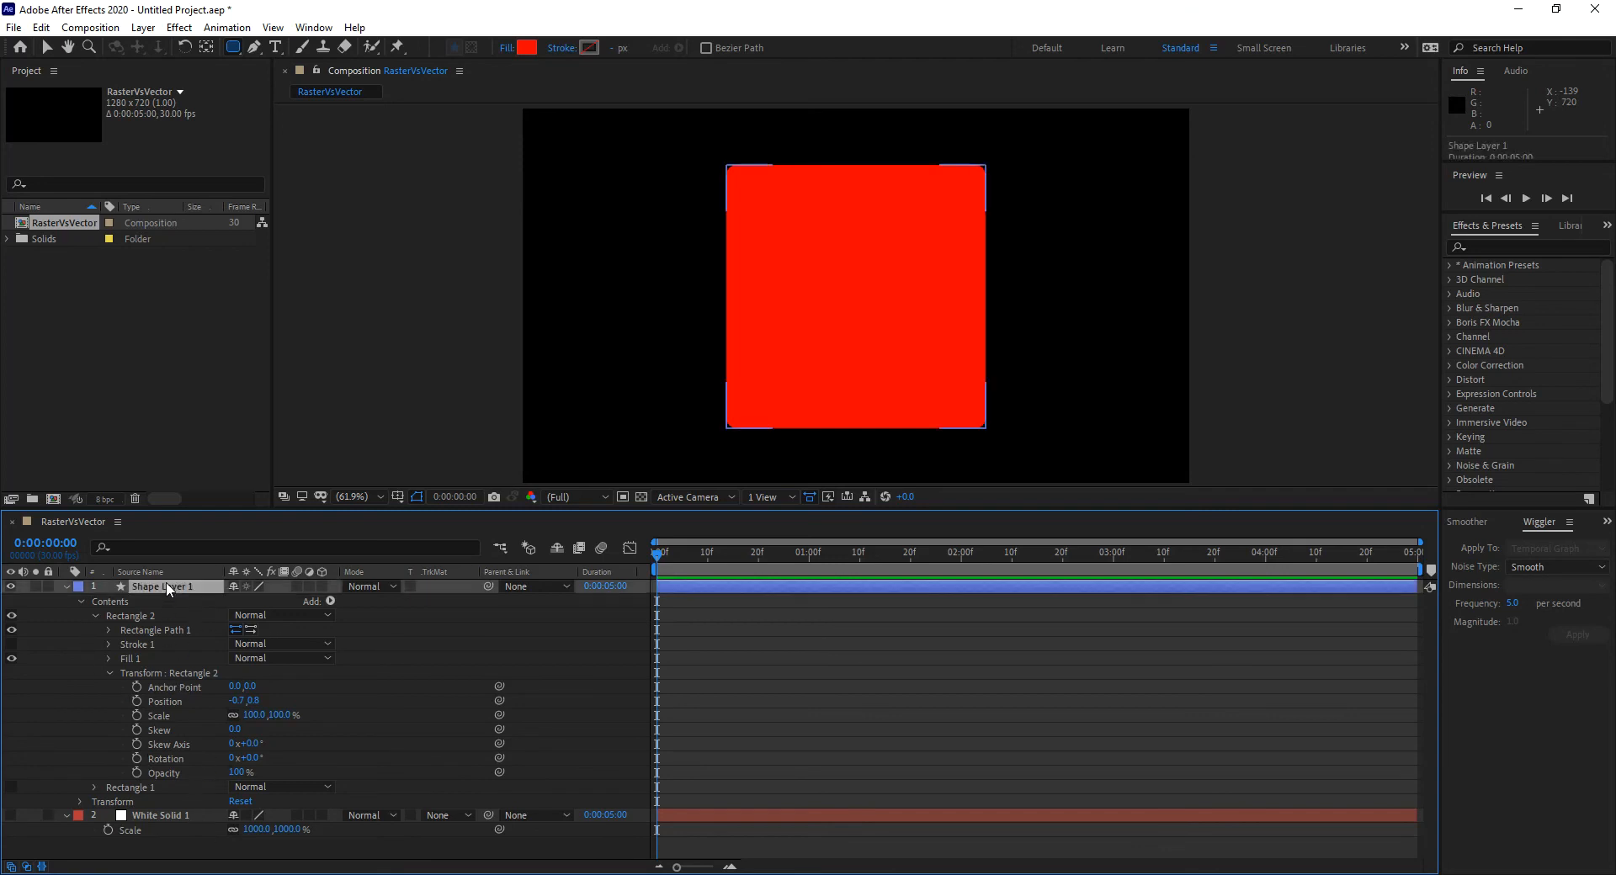
pyautogui.click(191, 673)
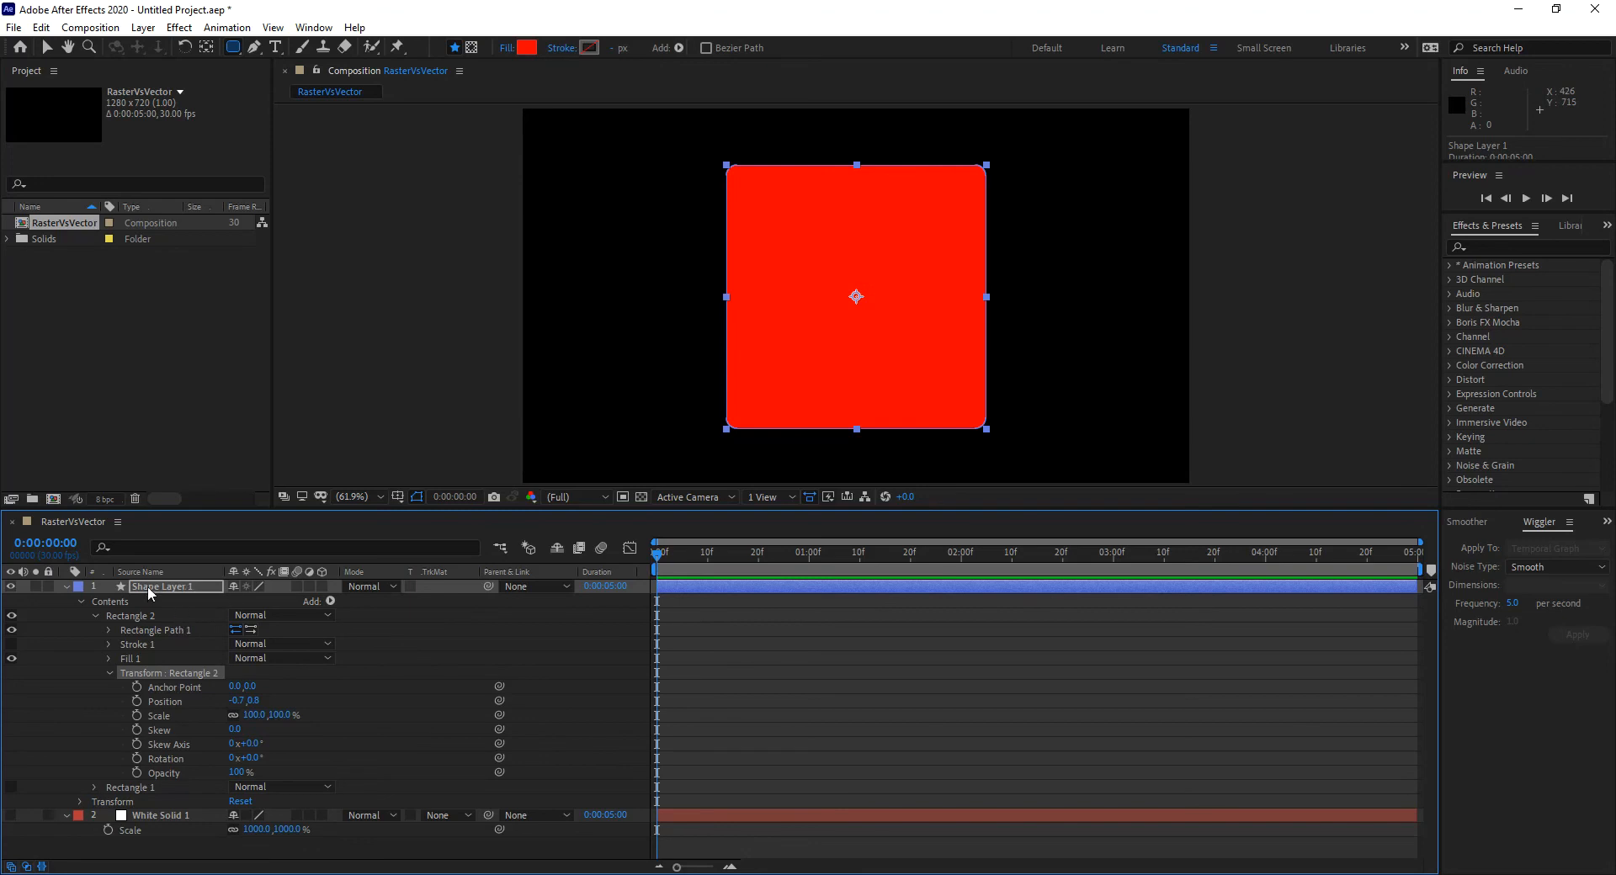
pyautogui.click(65, 587)
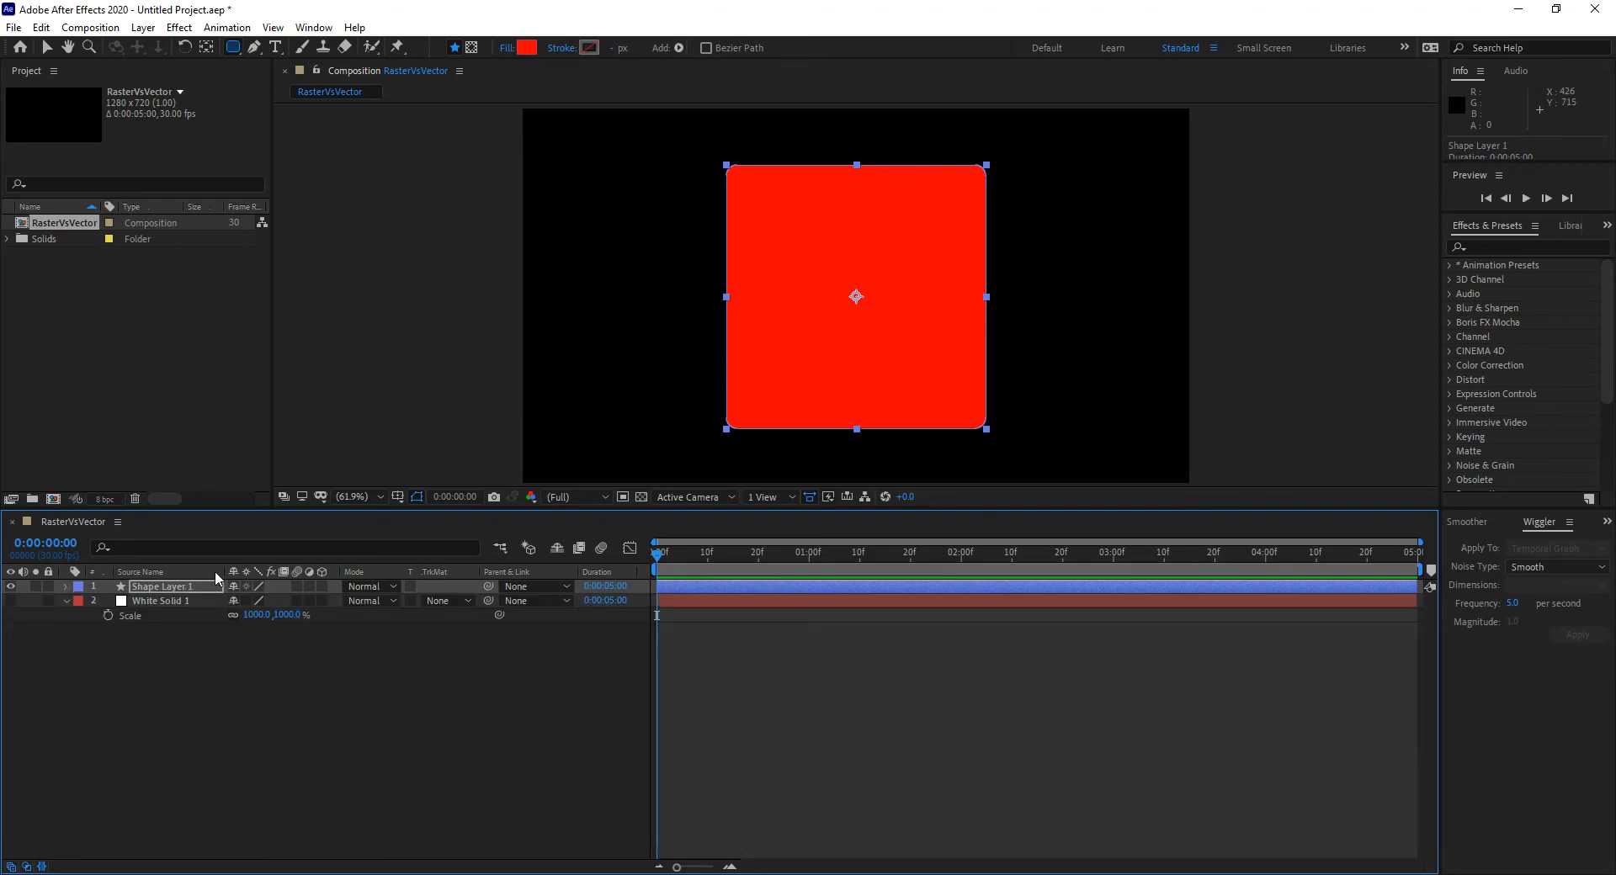
pyautogui.click(65, 587)
pyautogui.click(109, 673)
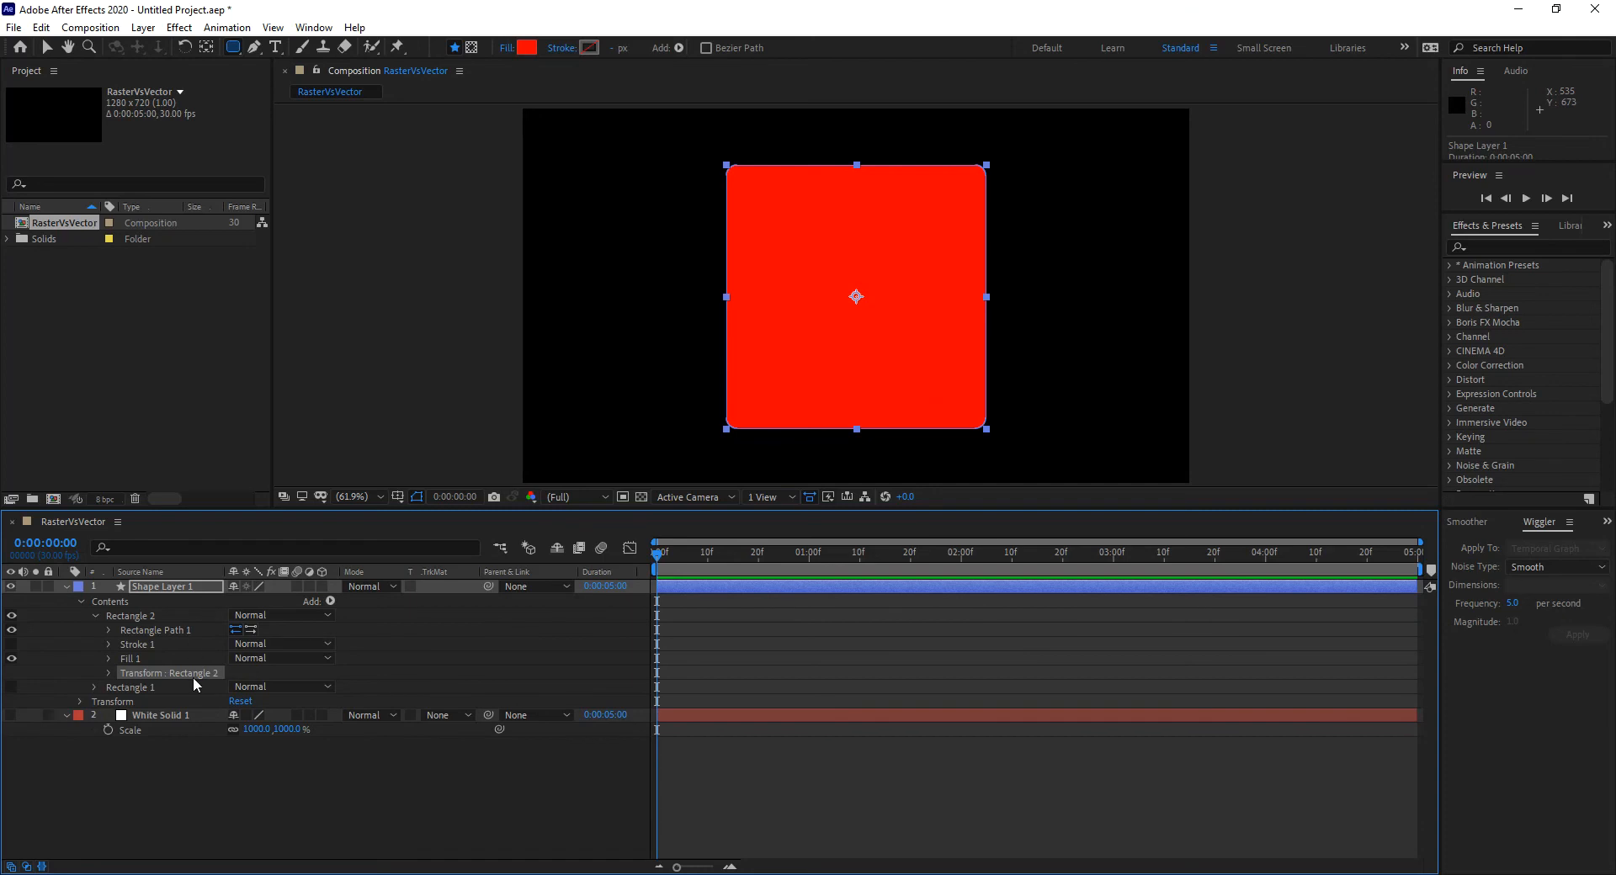
pyautogui.click(96, 616)
pyautogui.click(96, 616)
pyautogui.click(108, 674)
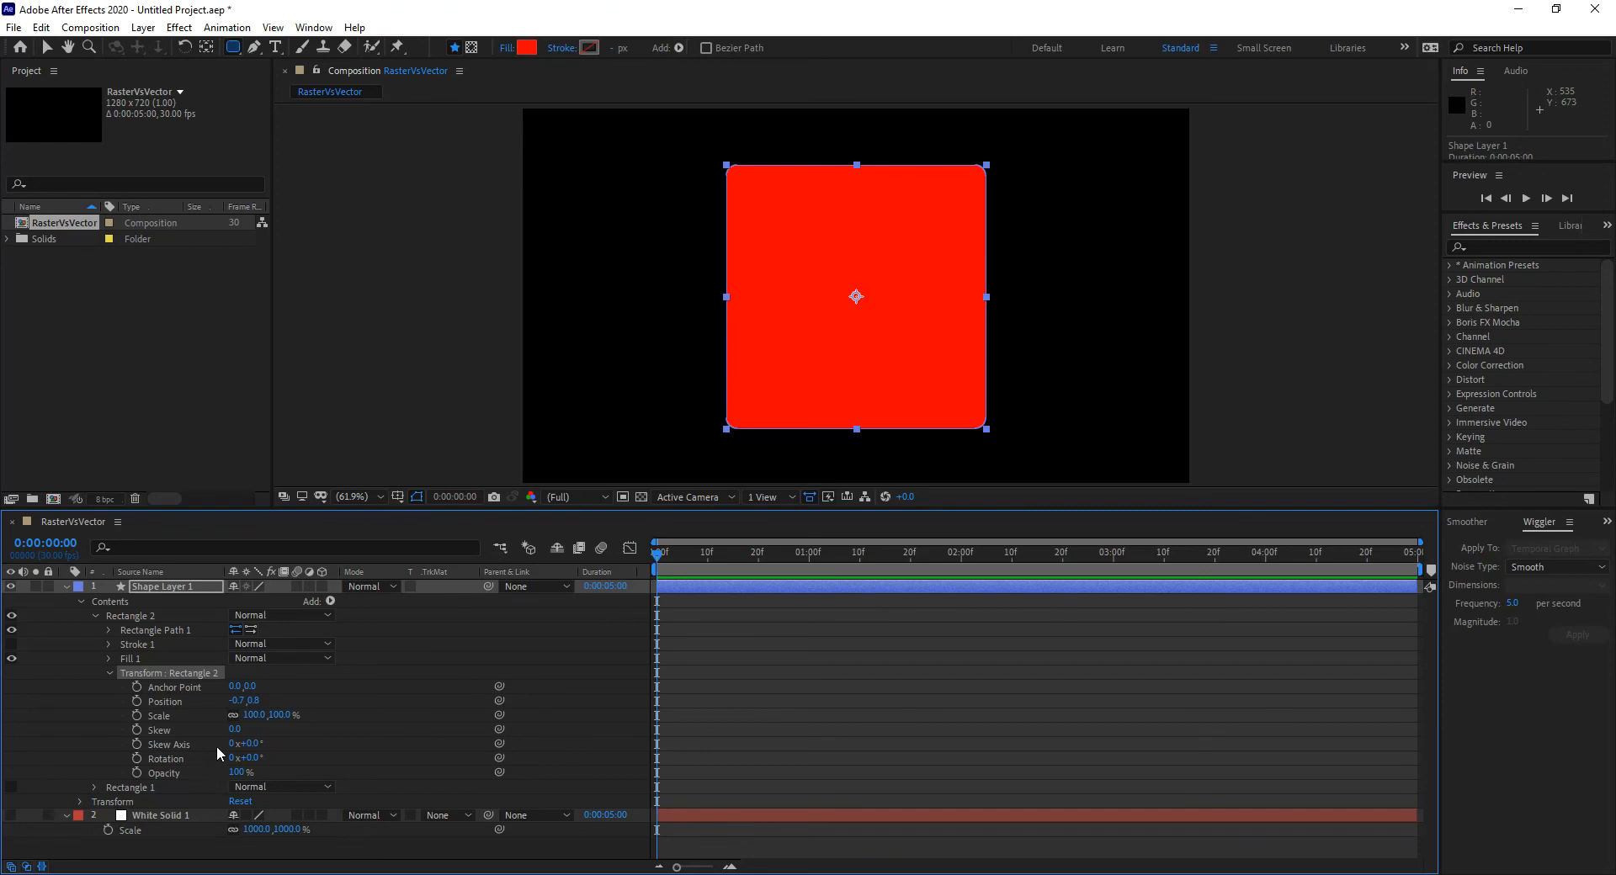
pyautogui.click(109, 675)
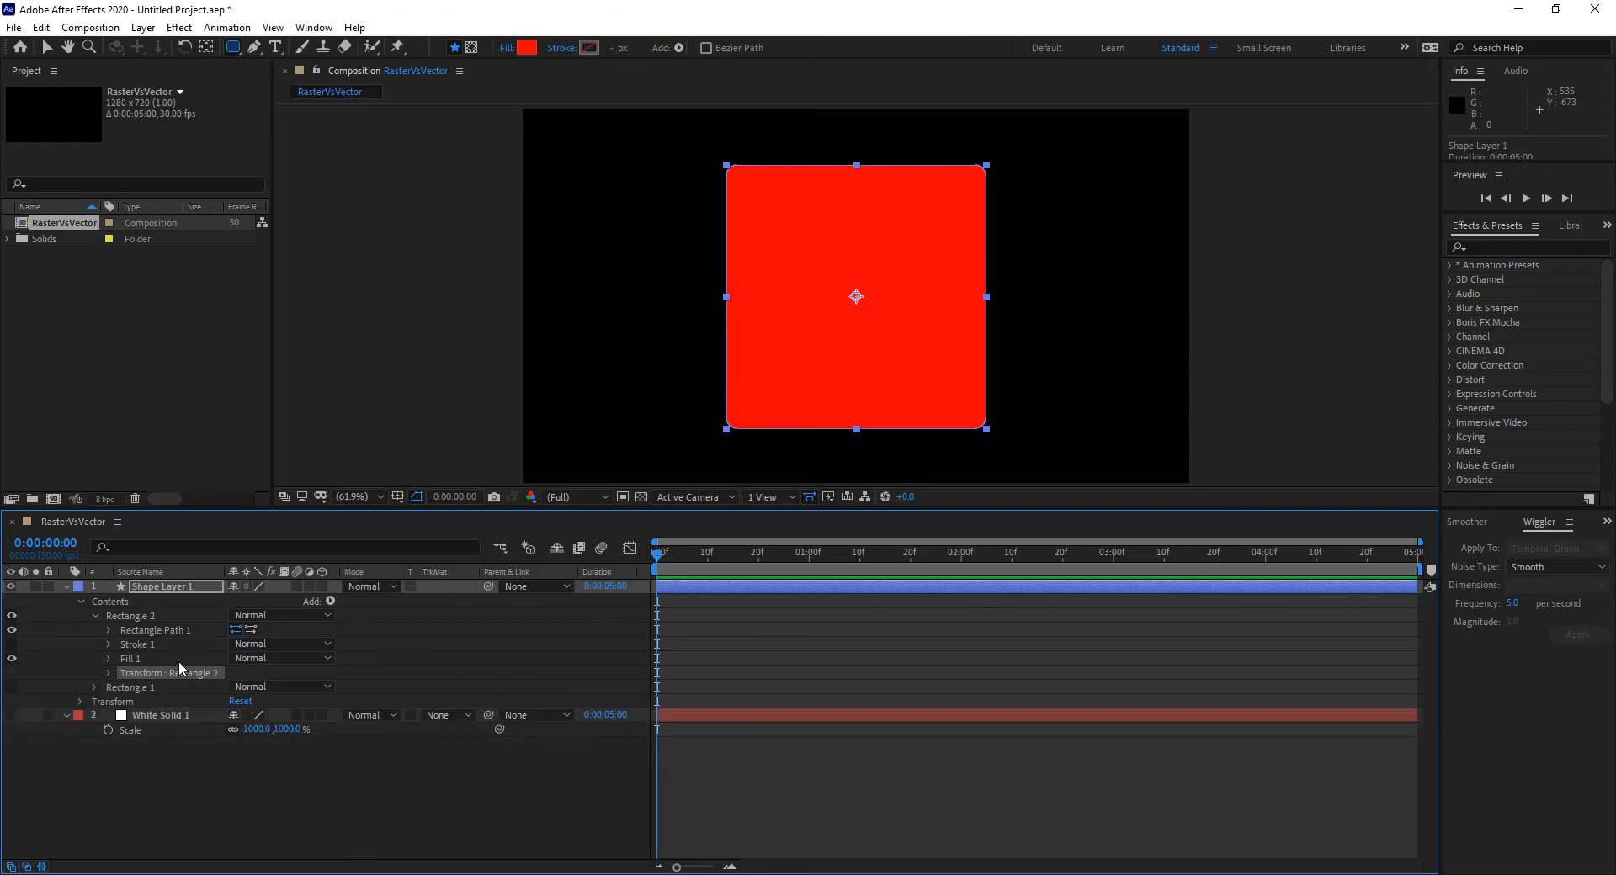
# Examine the Fill 1 properties of Rectangle 2 and the property group of Rectangle 1 in Shape Layer 1.
pyautogui.click(109, 659)
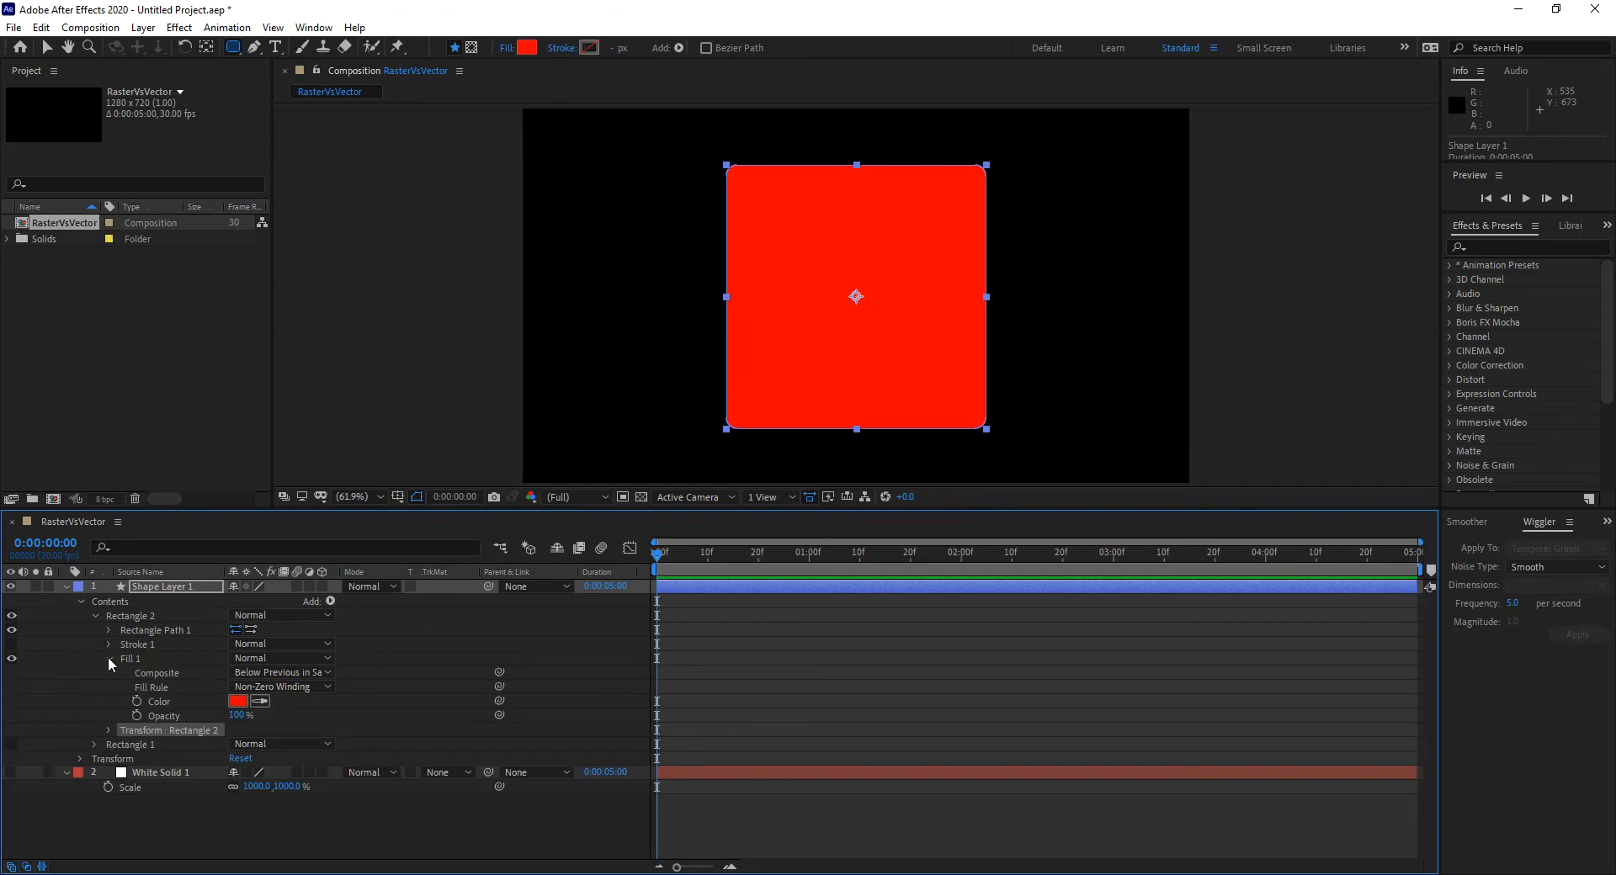
pyautogui.click(108, 655)
pyautogui.click(109, 655)
pyautogui.click(108, 658)
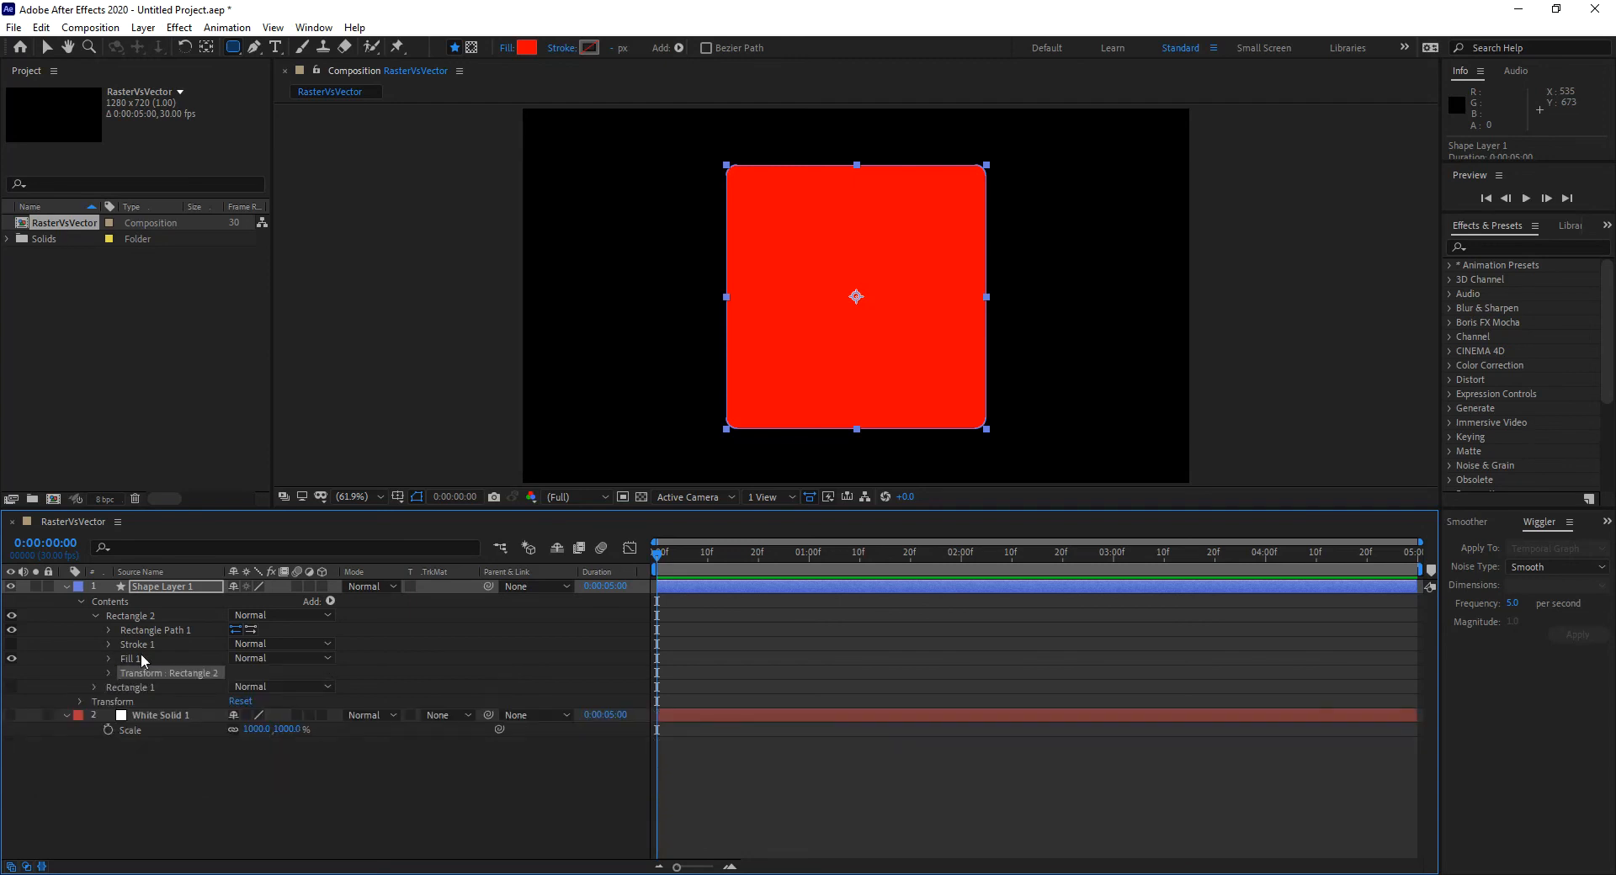
pyautogui.click(94, 616)
pyautogui.click(396, 746)
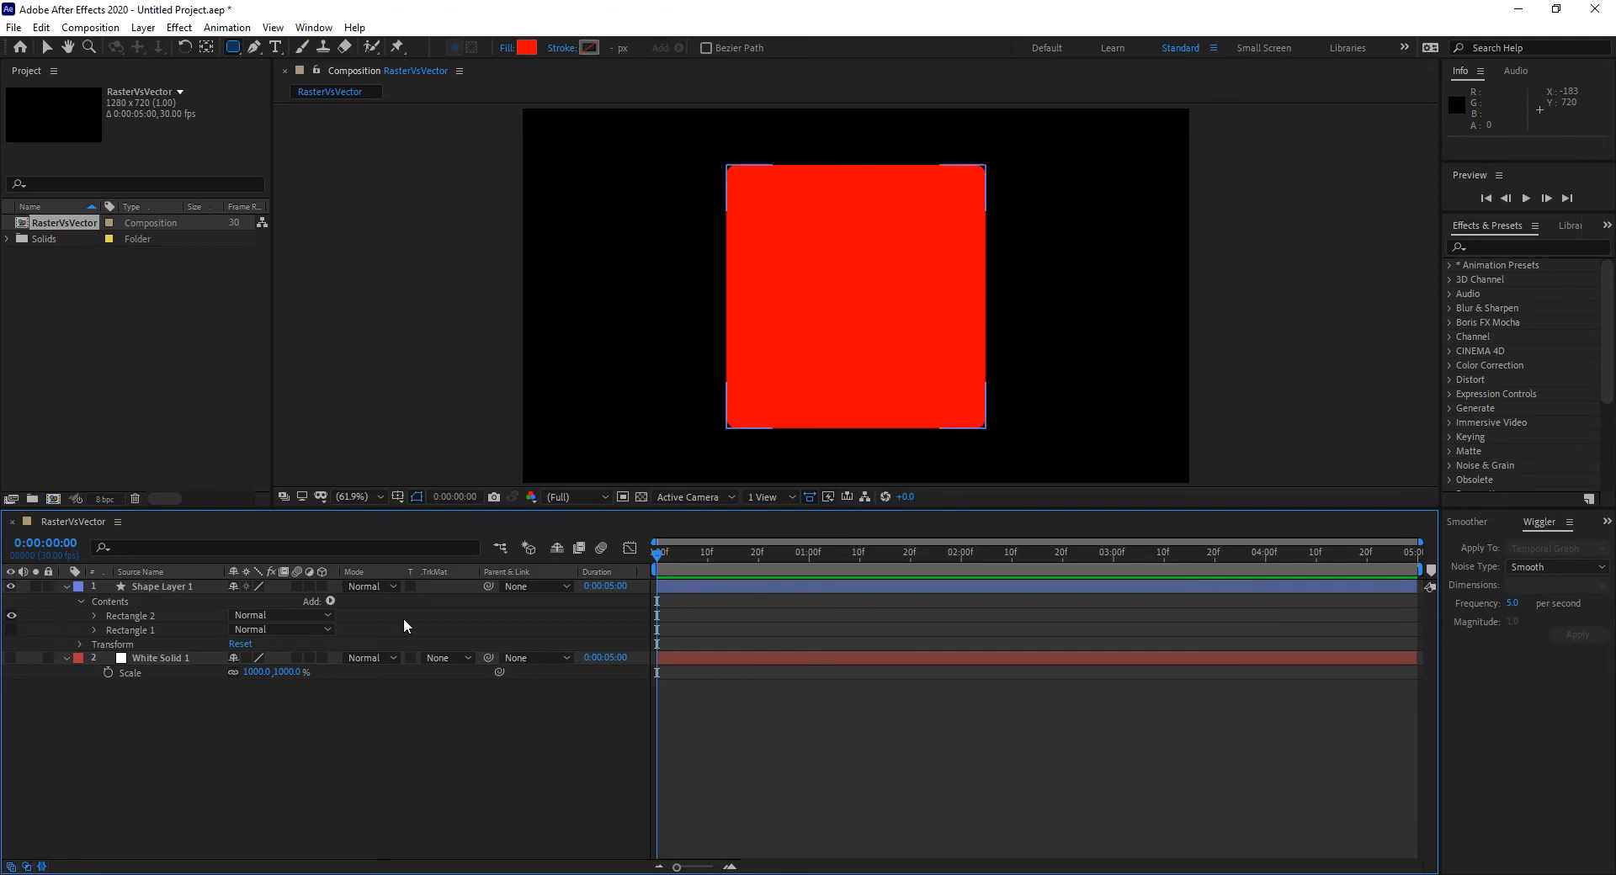
pyautogui.click(94, 631)
pyautogui.click(95, 630)
# Set the Scale in Rectangle 2's own Transform group to 1000%.
pyautogui.click(93, 615)
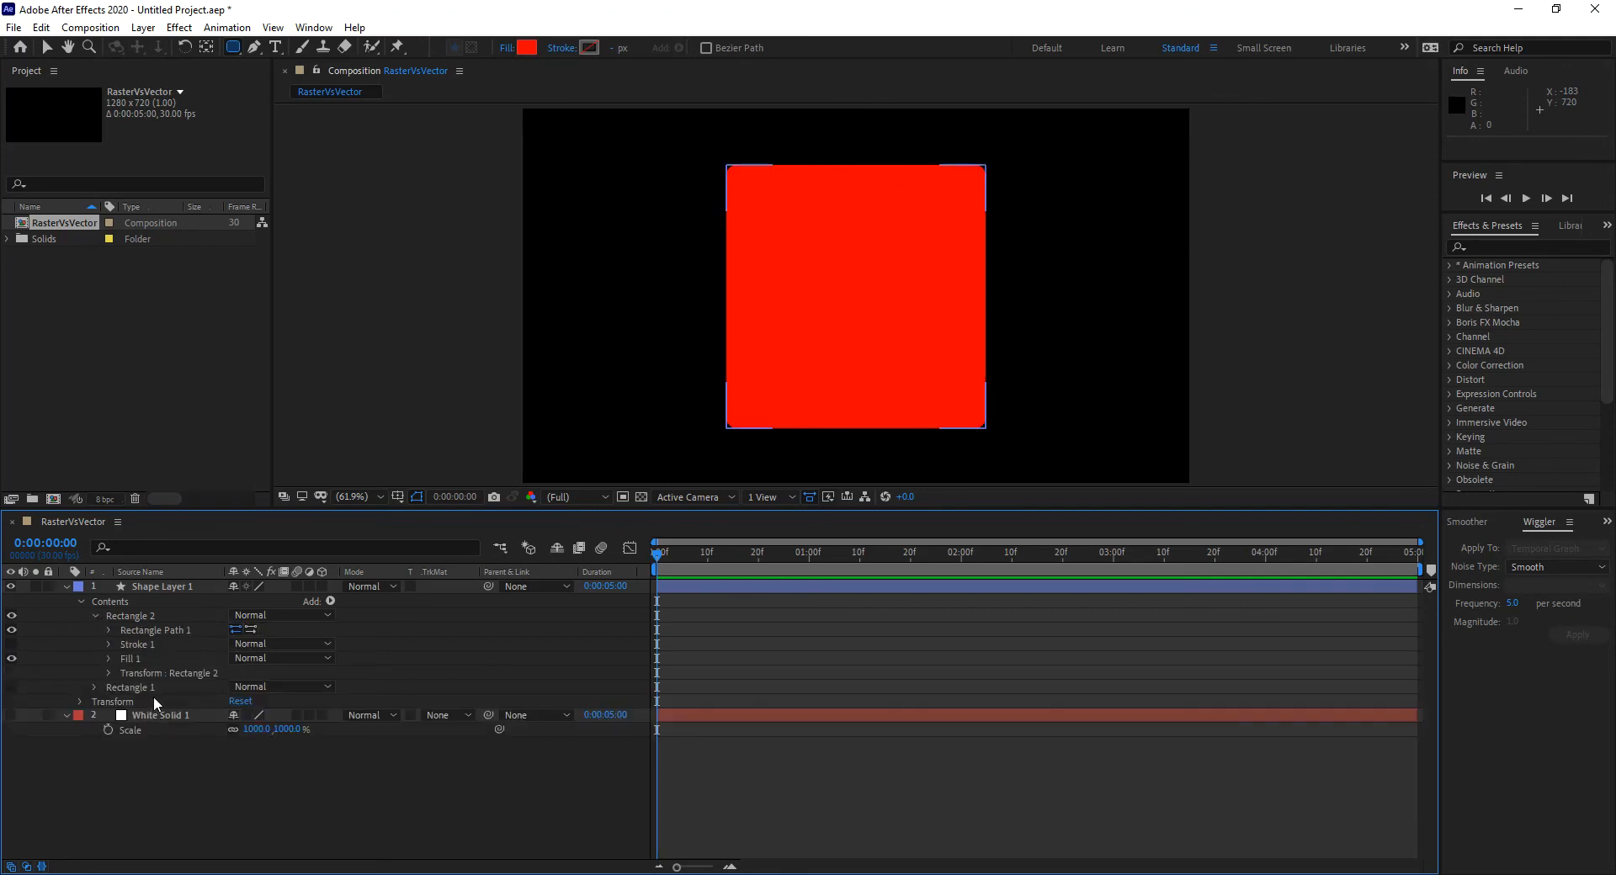
pyautogui.click(107, 671)
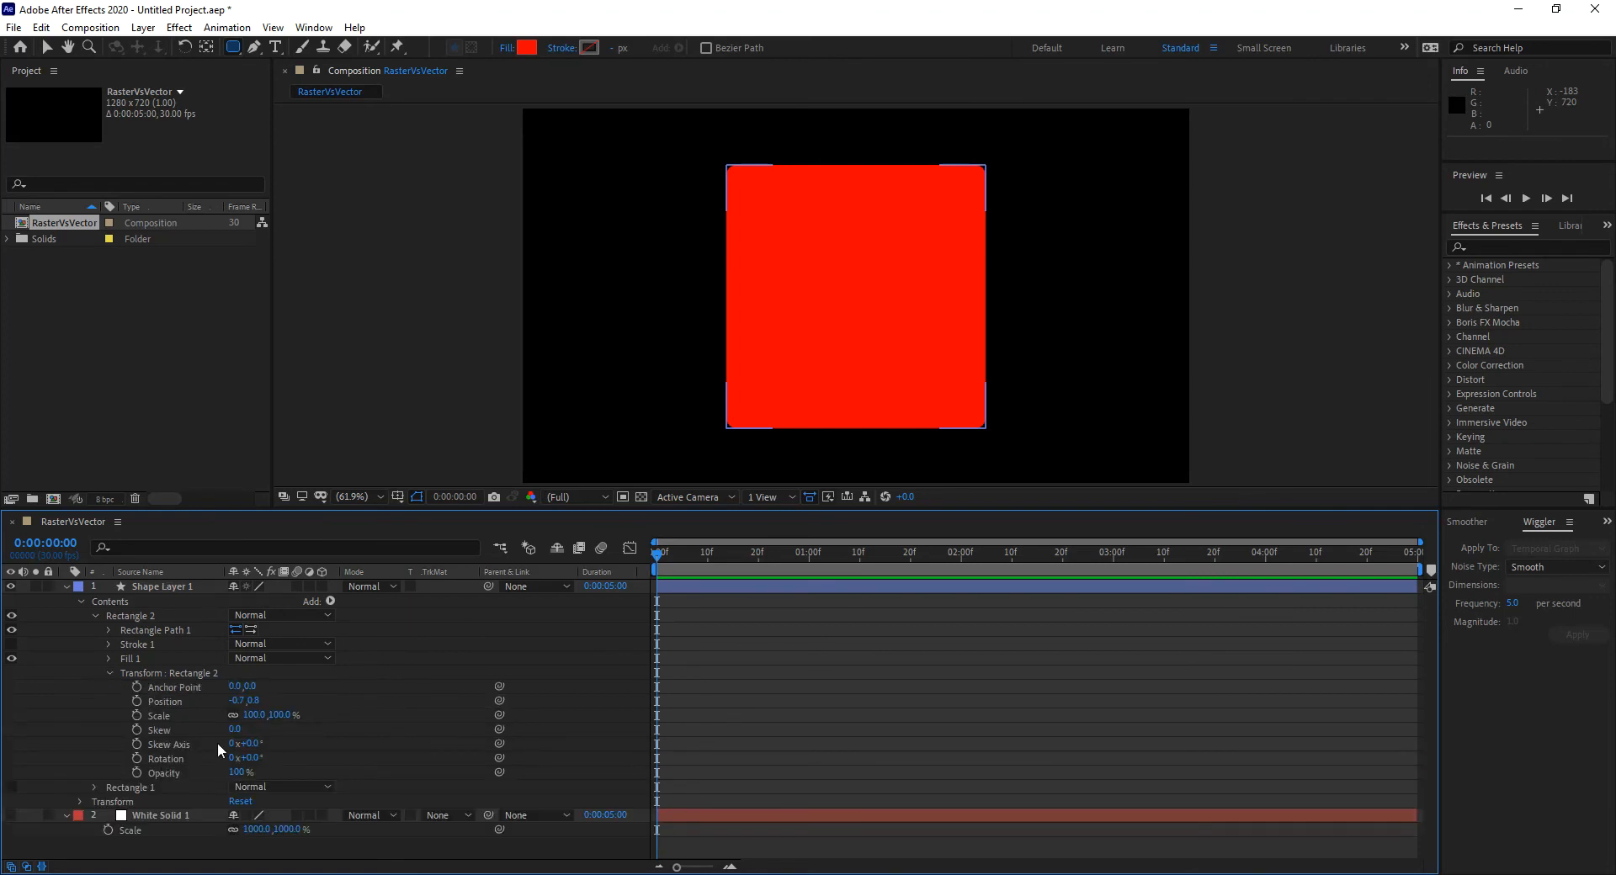
pyautogui.click(254, 715)
pyautogui.write('1000')
pyautogui.press('Return')
# Move the enlarged Rectangle 2 to about 2261, 2335 so its upper-left rounded corner lies inside the frame, and deselect it.
pyautogui.click(47, 47)
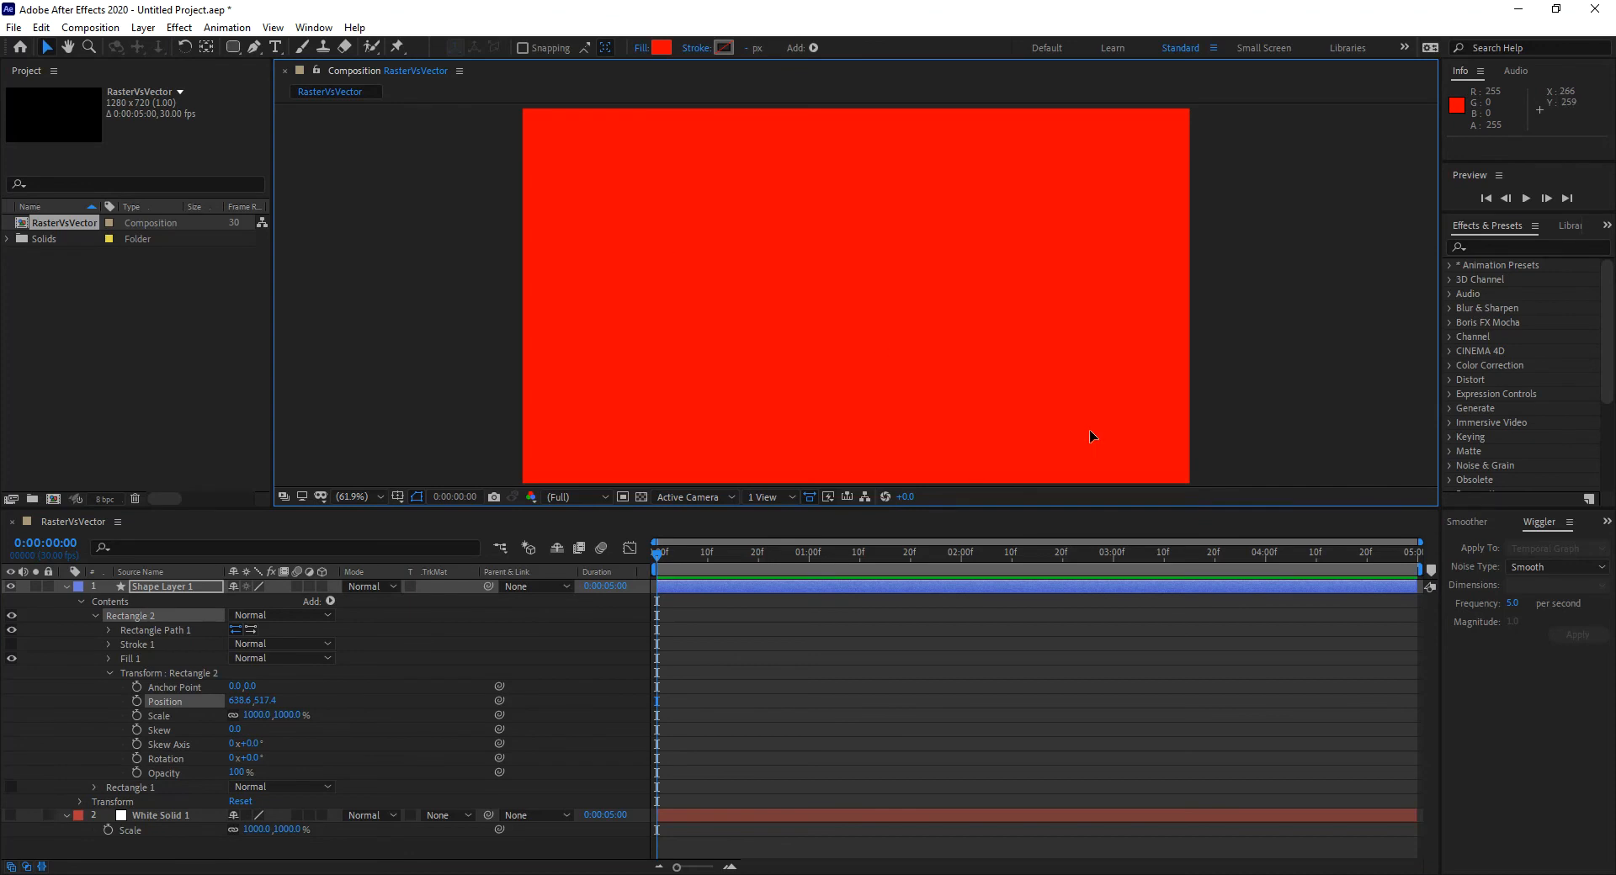
pyautogui.moveTo(679, 245); pyautogui.dragTo(870, 219)
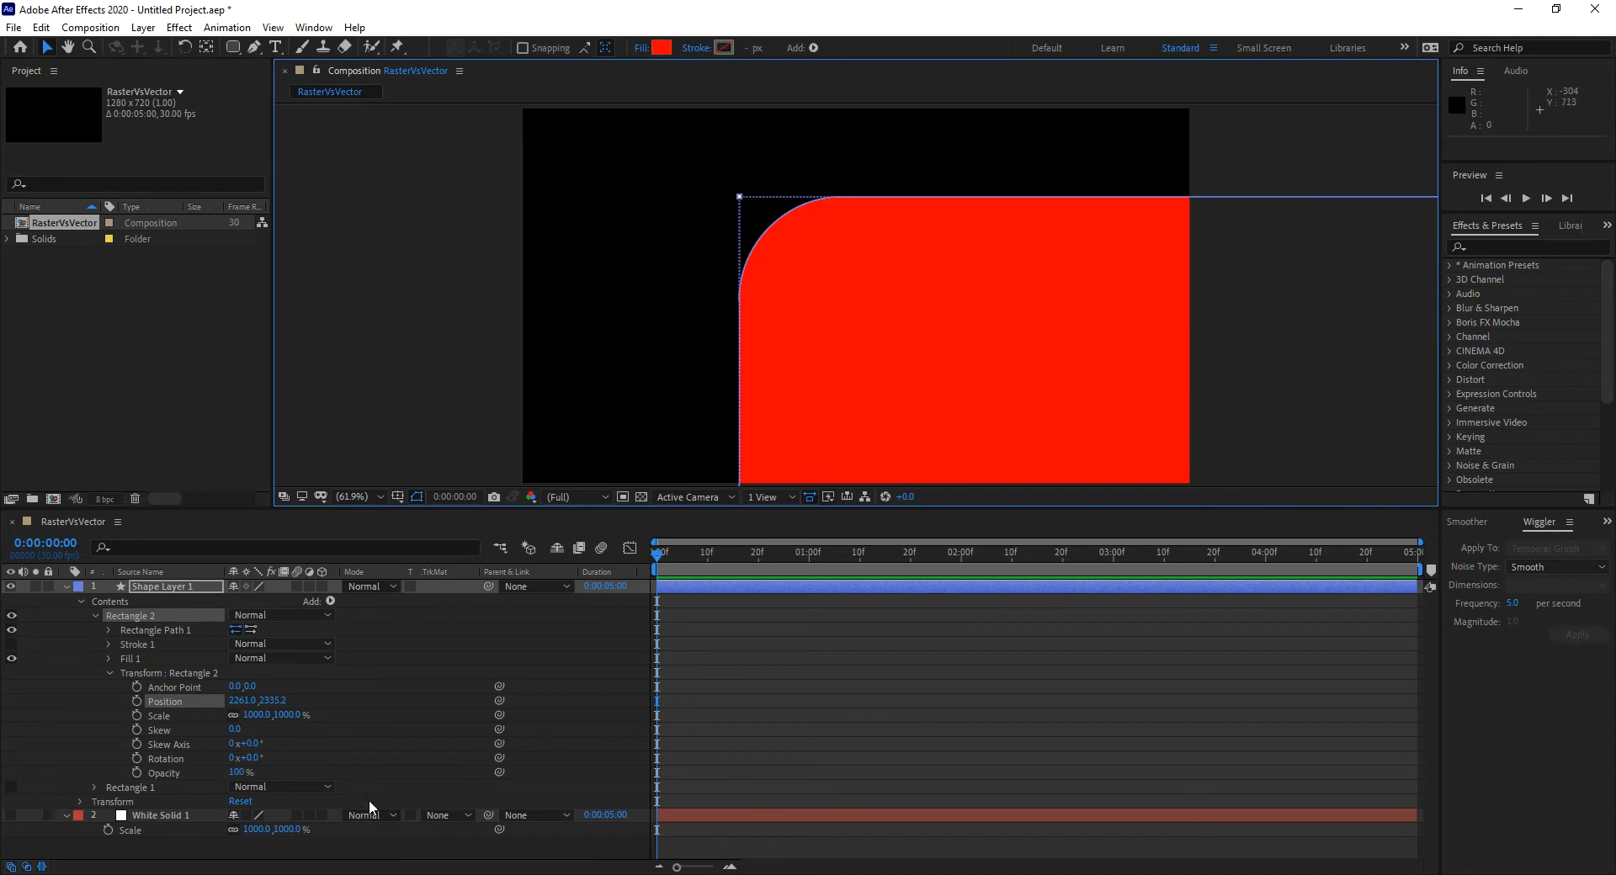
pyautogui.click(410, 853)
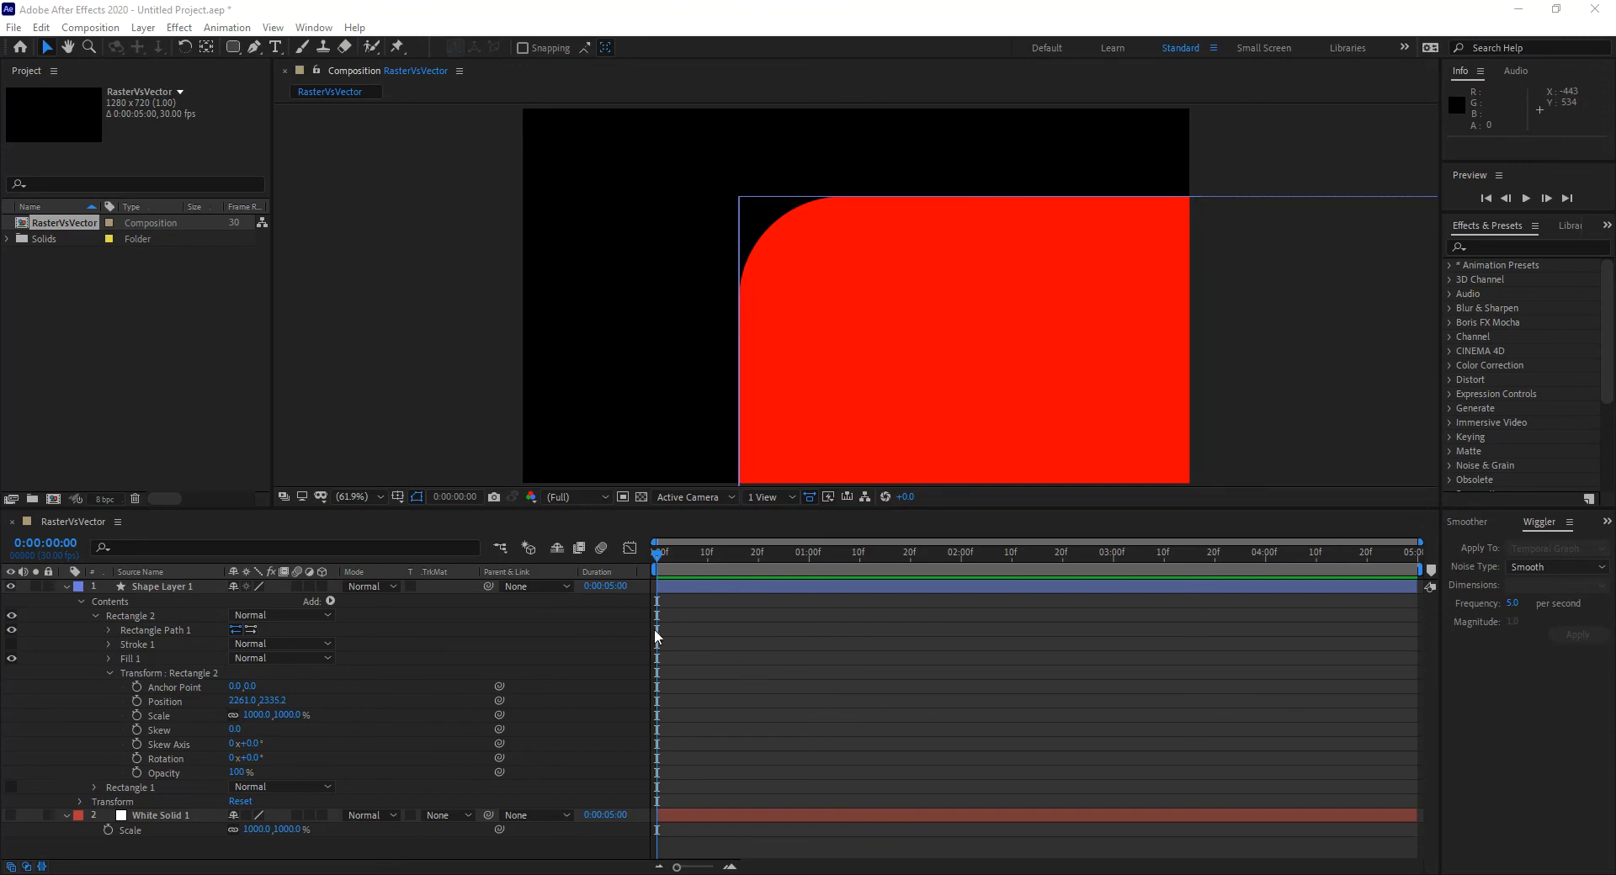
# Collapse Shape Layer 1's properties and hide the layer.
pyautogui.click(65, 587)
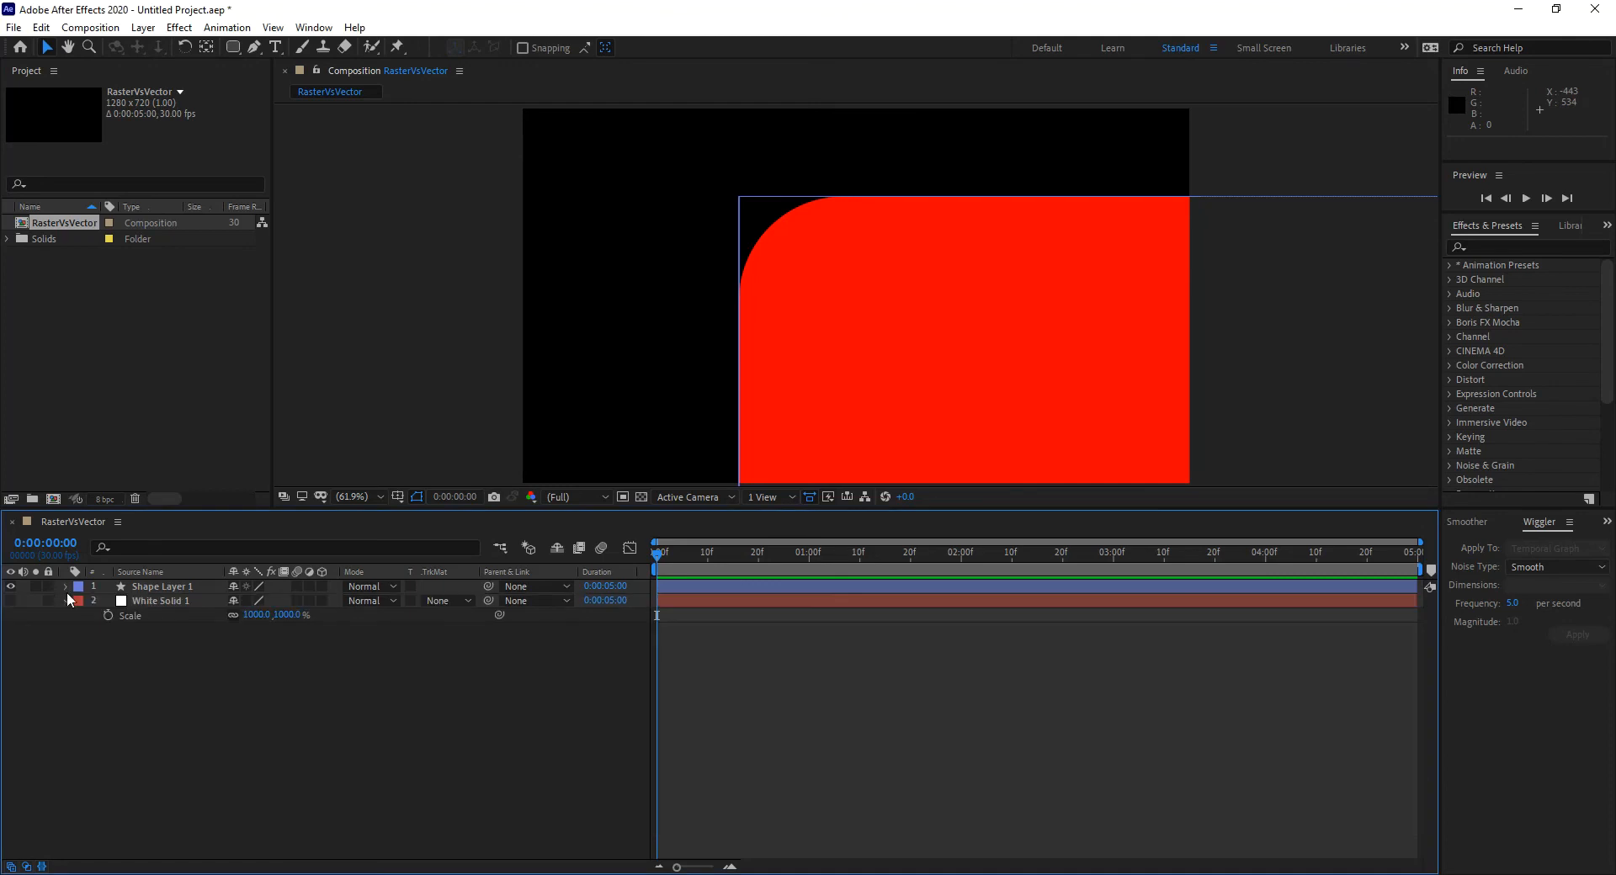
pyautogui.click(10, 587)
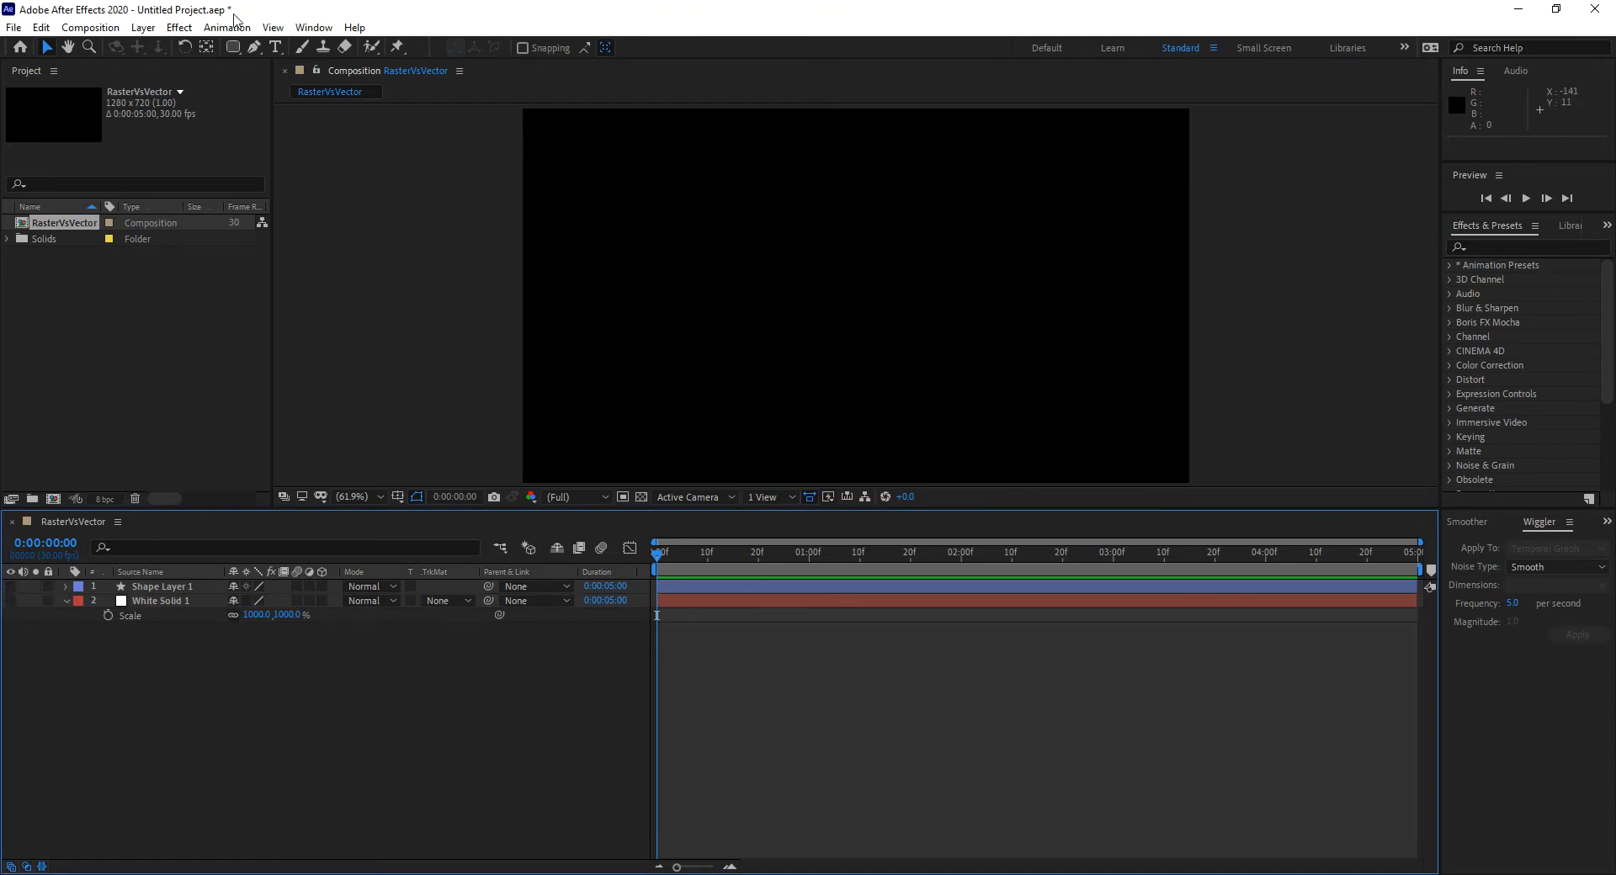
# Draw a red five-pointed star with an outer radius of about 158 px as a new shape layer and move it to the composition's centre.
pyautogui.click(235, 47)
pyautogui.moveTo(237, 49); pyautogui.dragTo(299, 123)
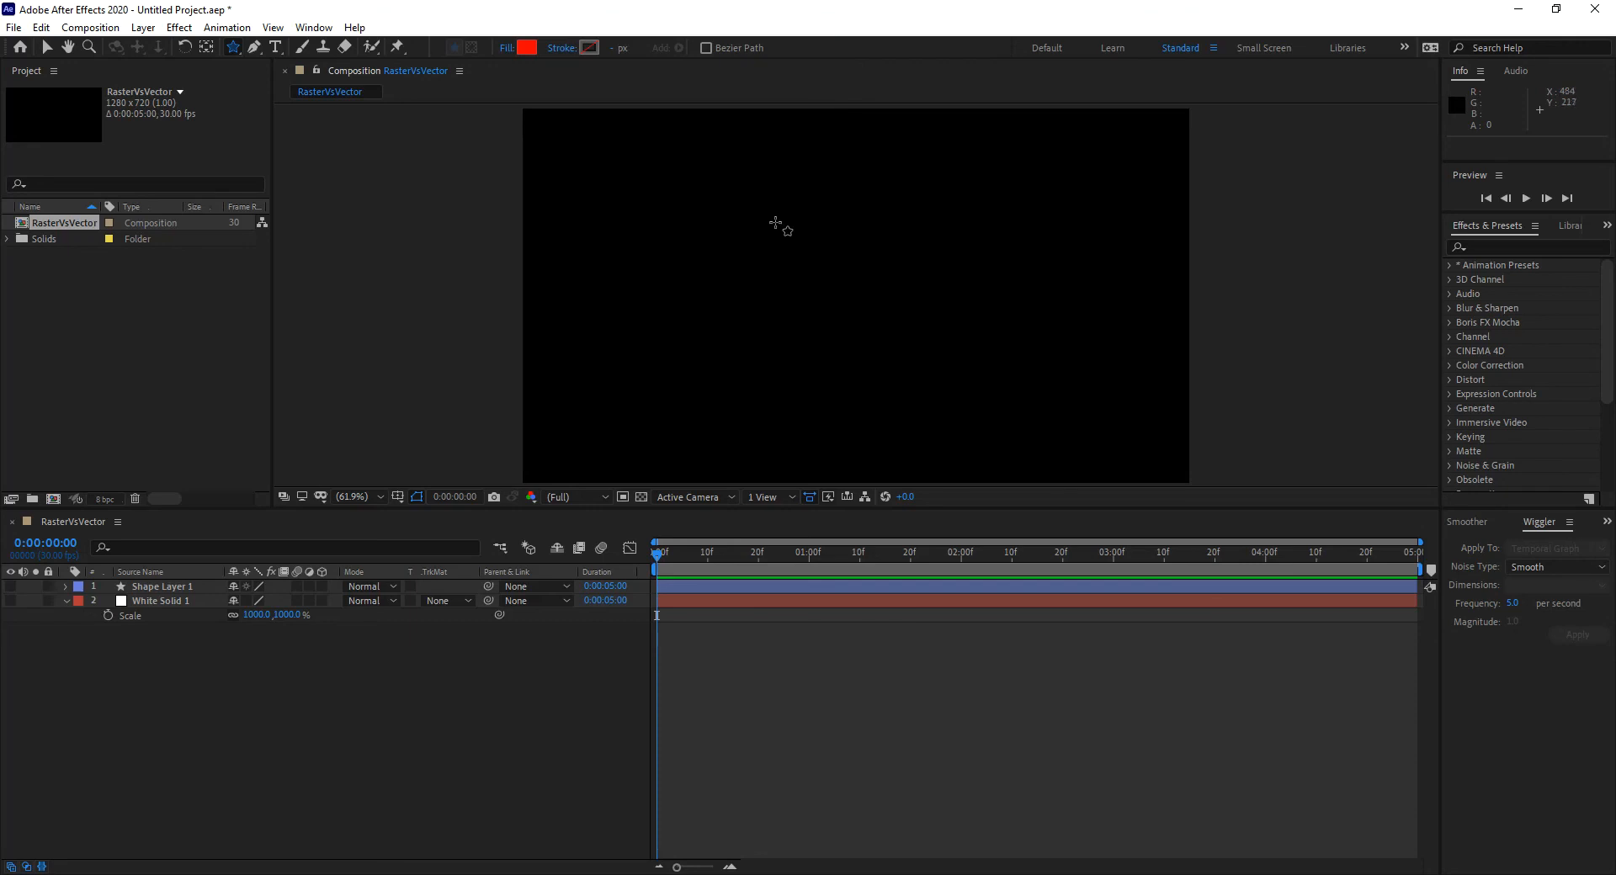
pyautogui.moveTo(764, 209); pyautogui.dragTo(855, 296)
pyautogui.hotkey('ctrl', 'z')
pyautogui.moveTo(769, 216)
pyautogui.mouseDown()
pyautogui.moveTo(856, 295)
pyautogui.moveTo(806, 272)
pyautogui.moveTo(825, 299)
pyautogui.moveTo(879, 319)
pyautogui.moveTo(840, 285)
pyautogui.moveTo(813, 287)
pyautogui.mouseUp()
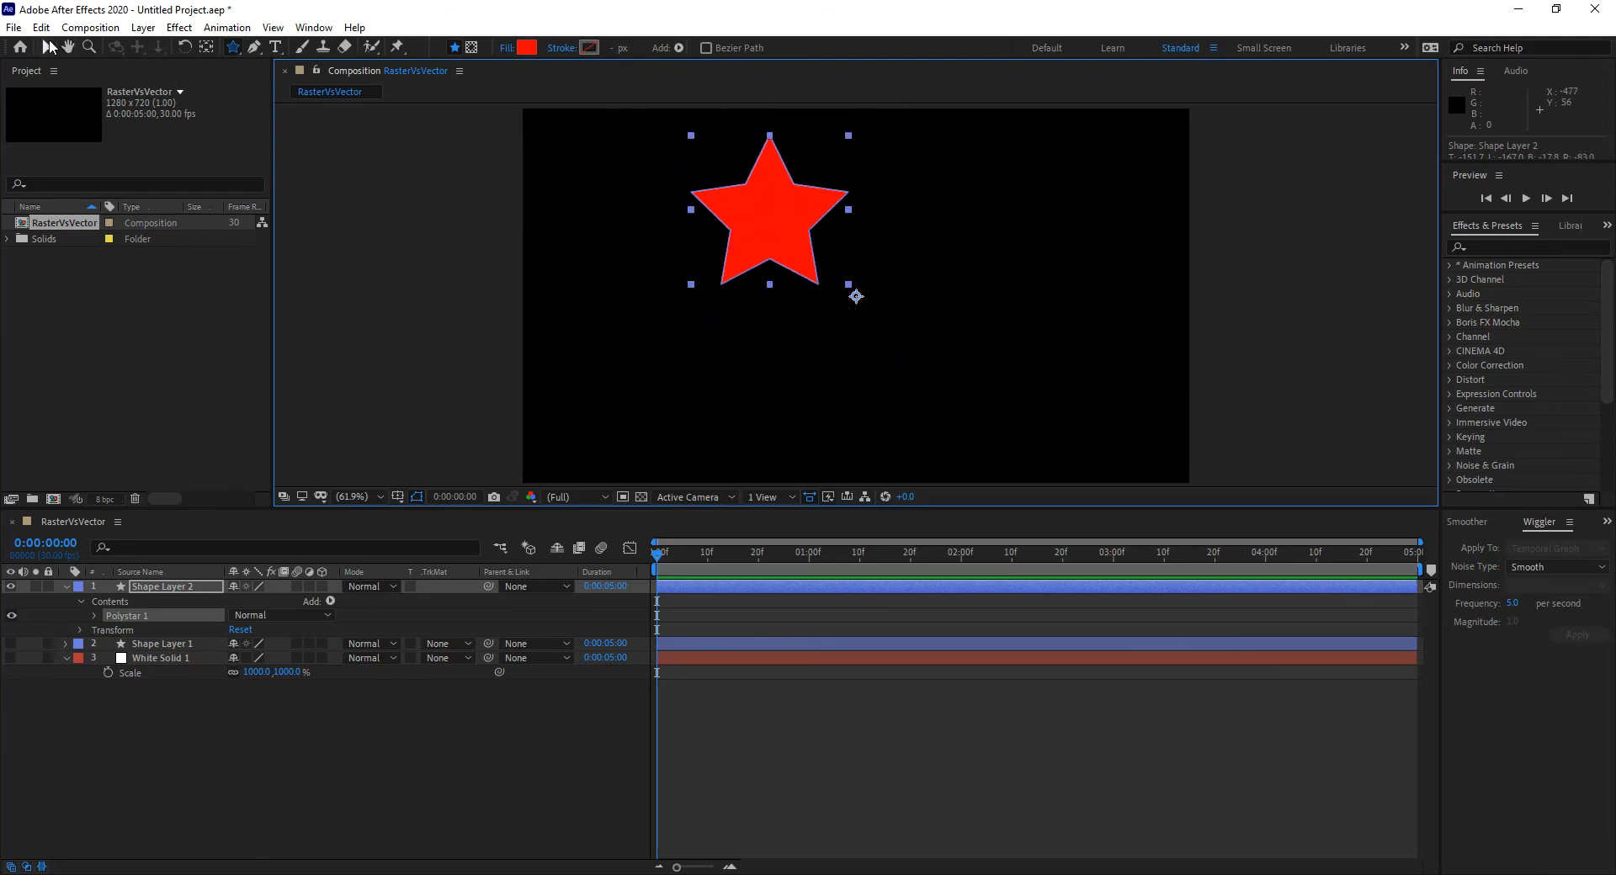
pyautogui.click(47, 47)
pyautogui.moveTo(754, 230); pyautogui.dragTo(841, 321)
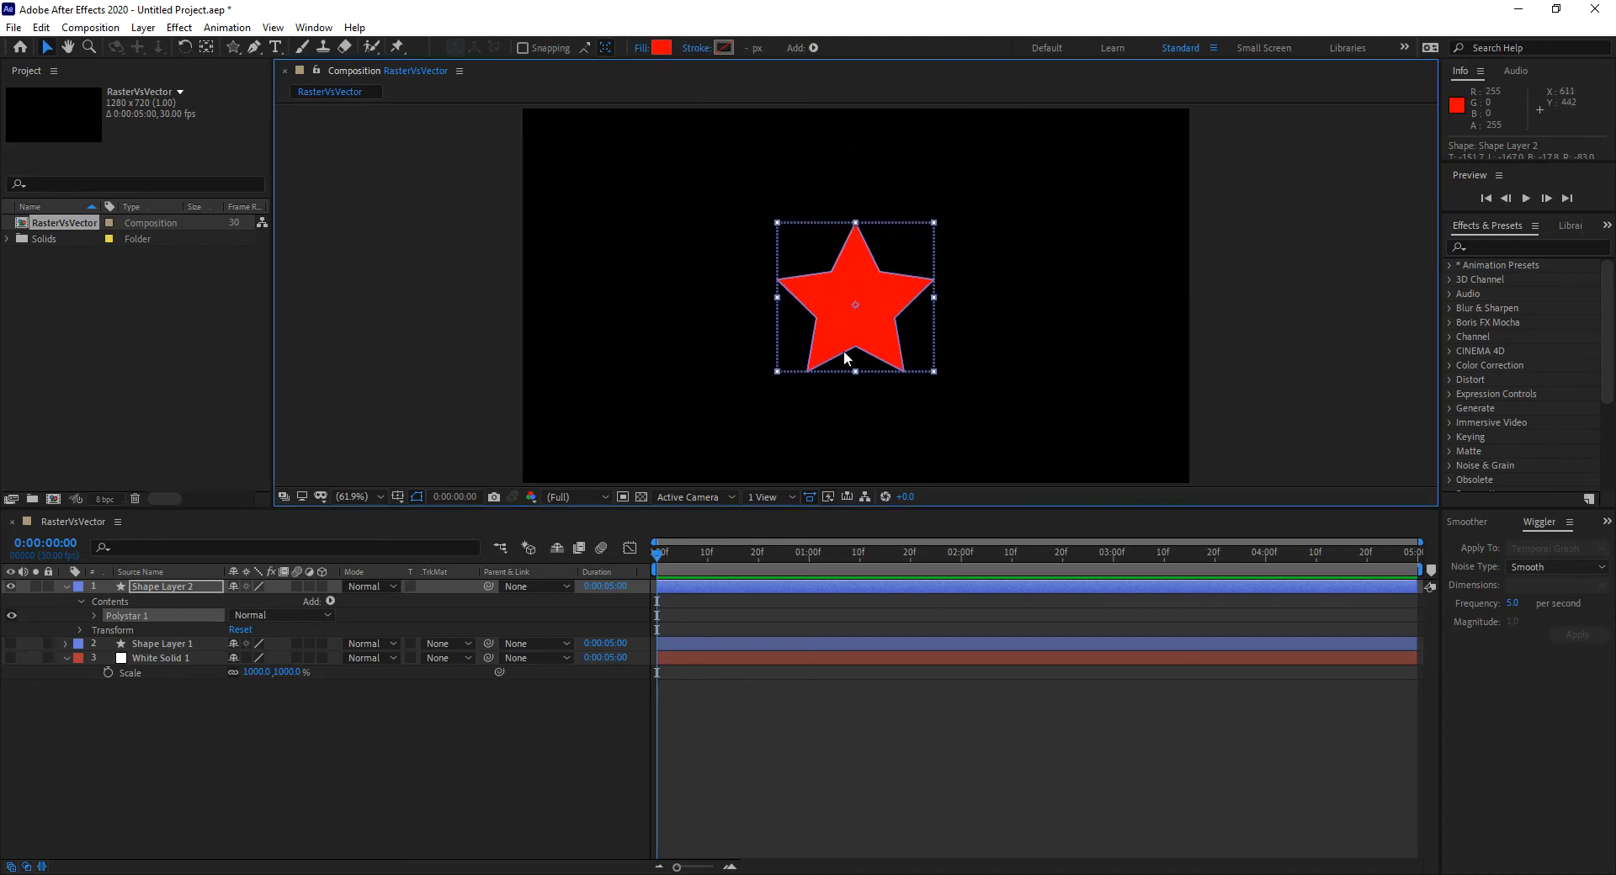
# Expand Polystar 1's transform and path properties and set the star's Points to 10.
pyautogui.click(94, 615)
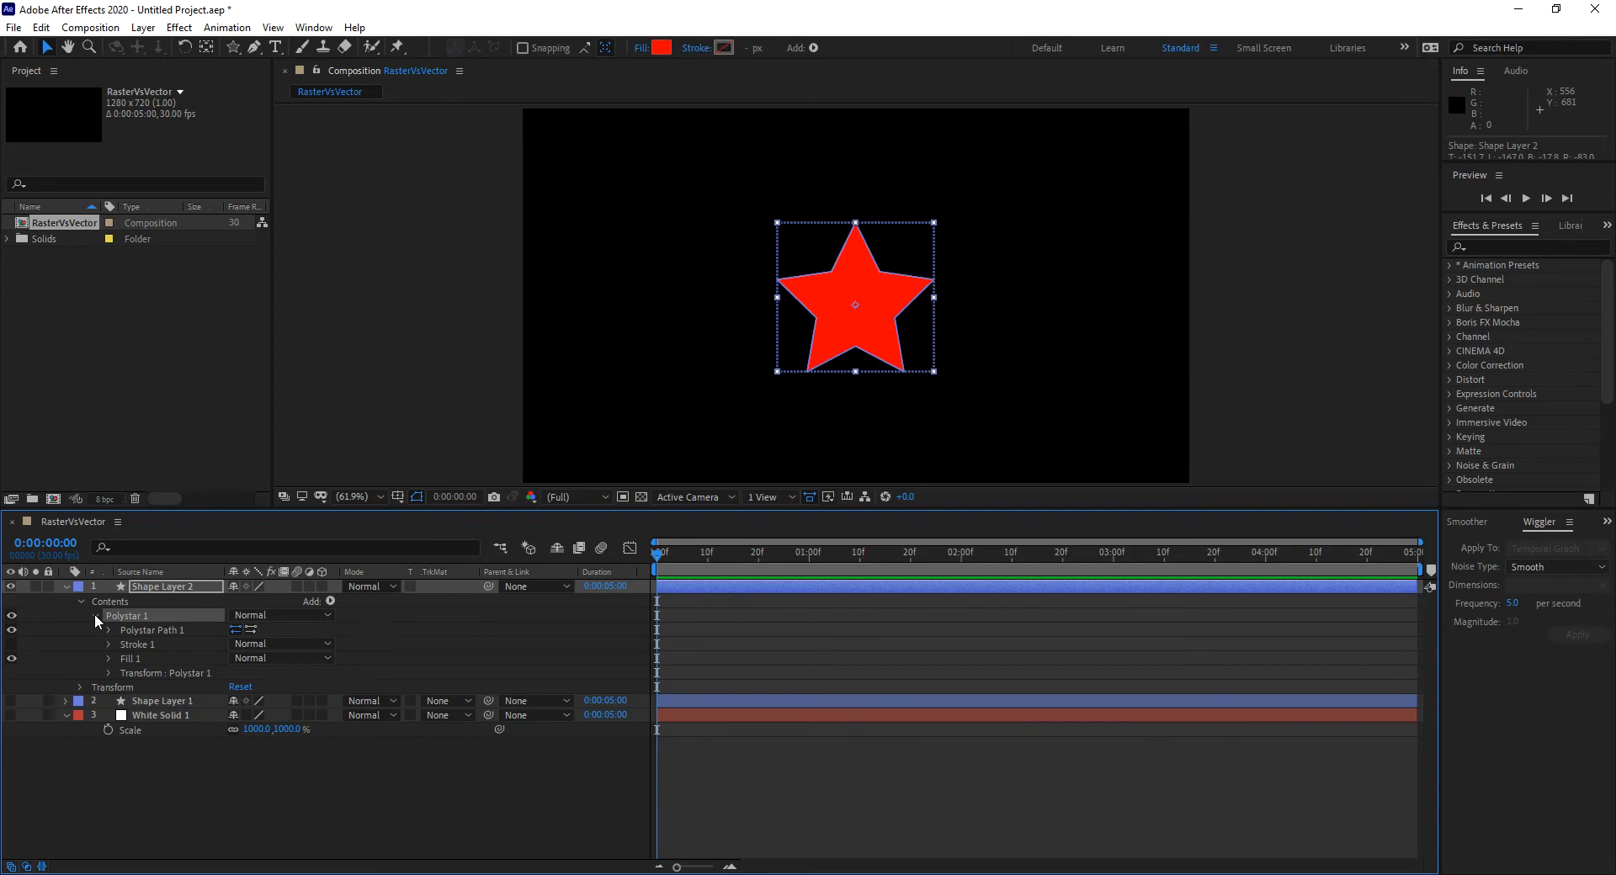
pyautogui.click(108, 674)
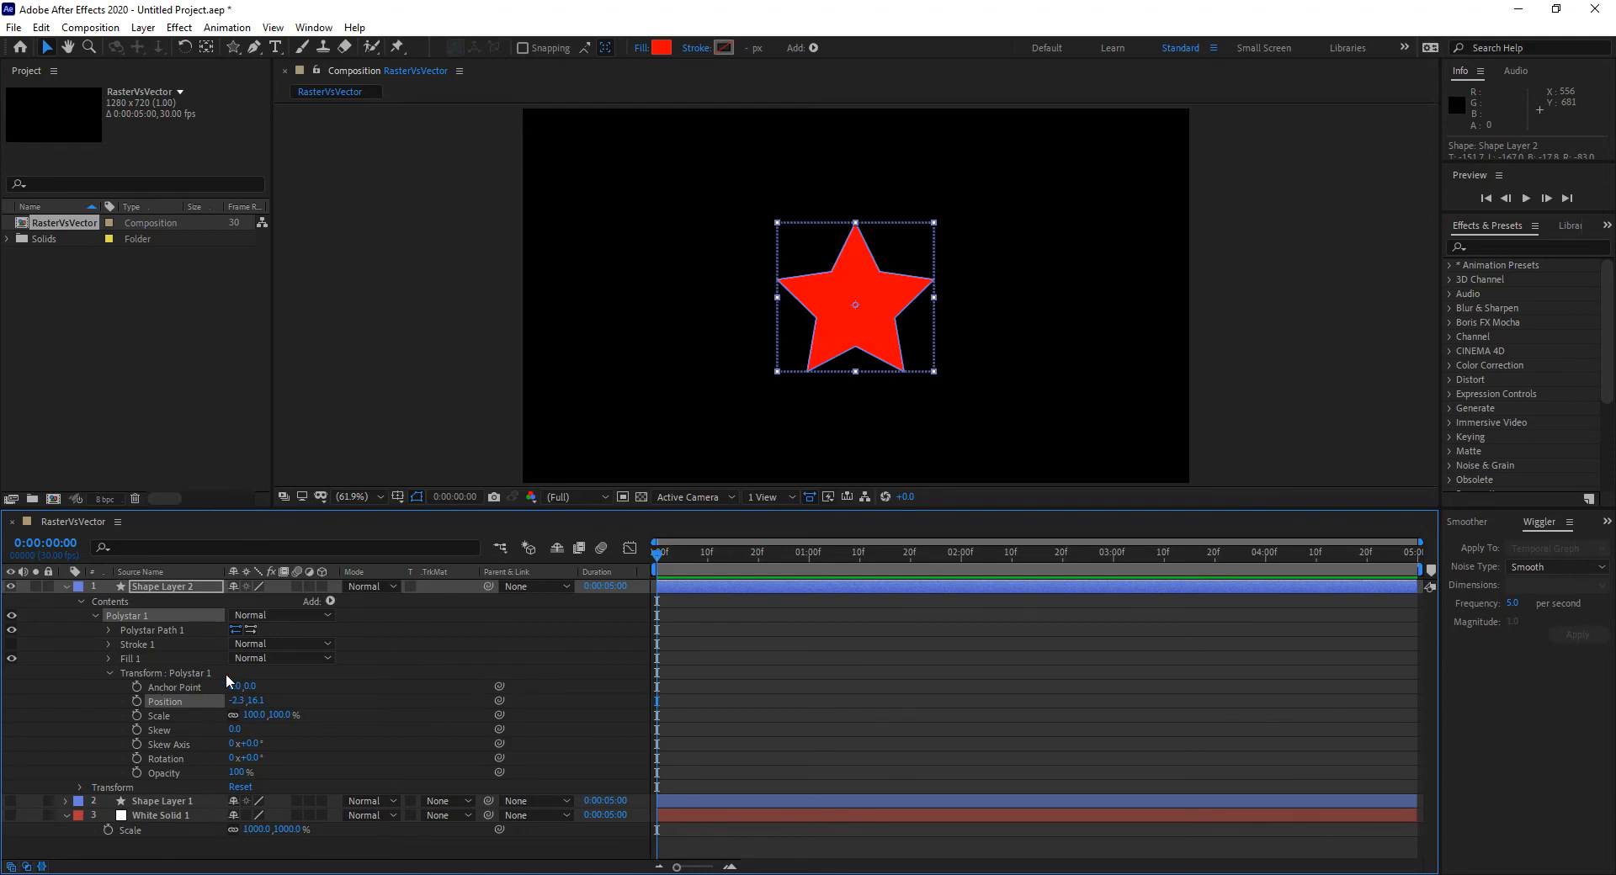
pyautogui.click(177, 699)
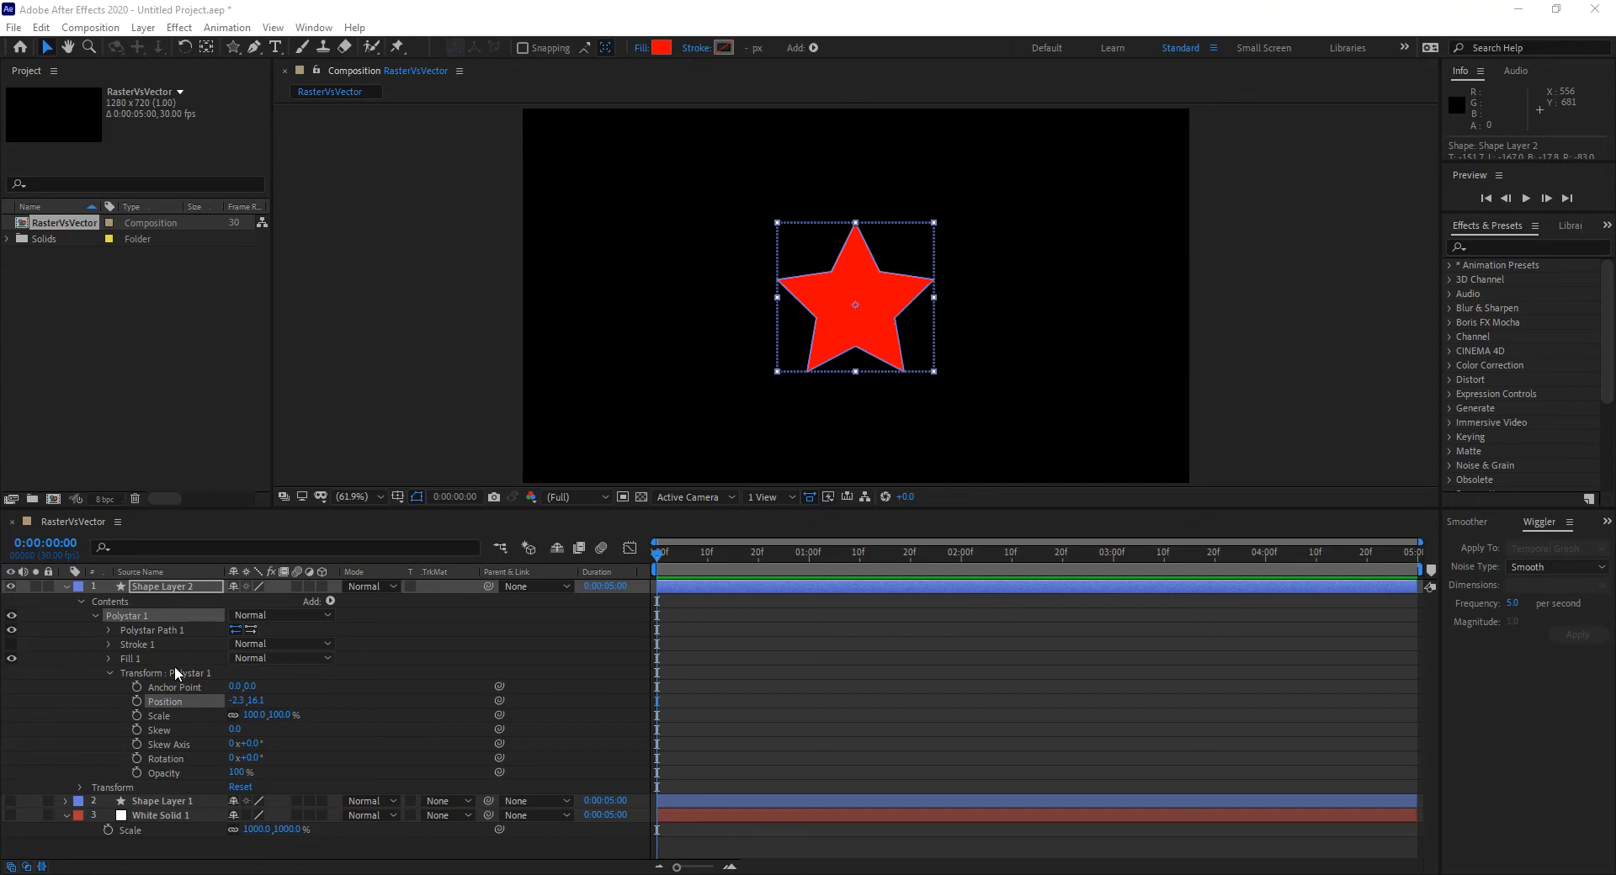
pyautogui.click(109, 630)
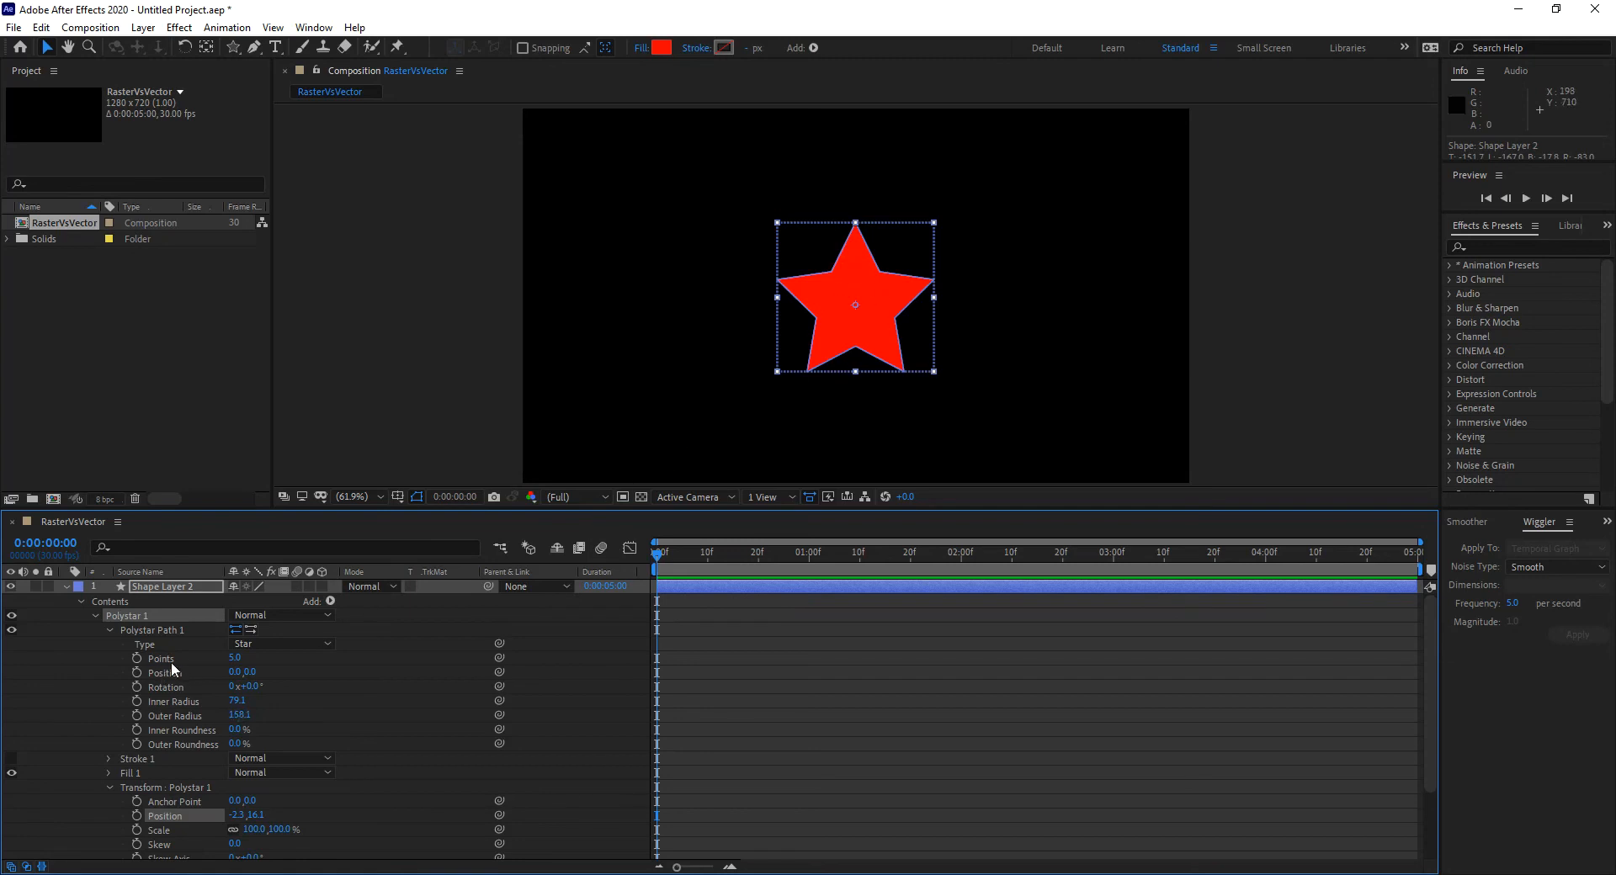
pyautogui.moveTo(234, 659); pyautogui.dragTo(237, 658)
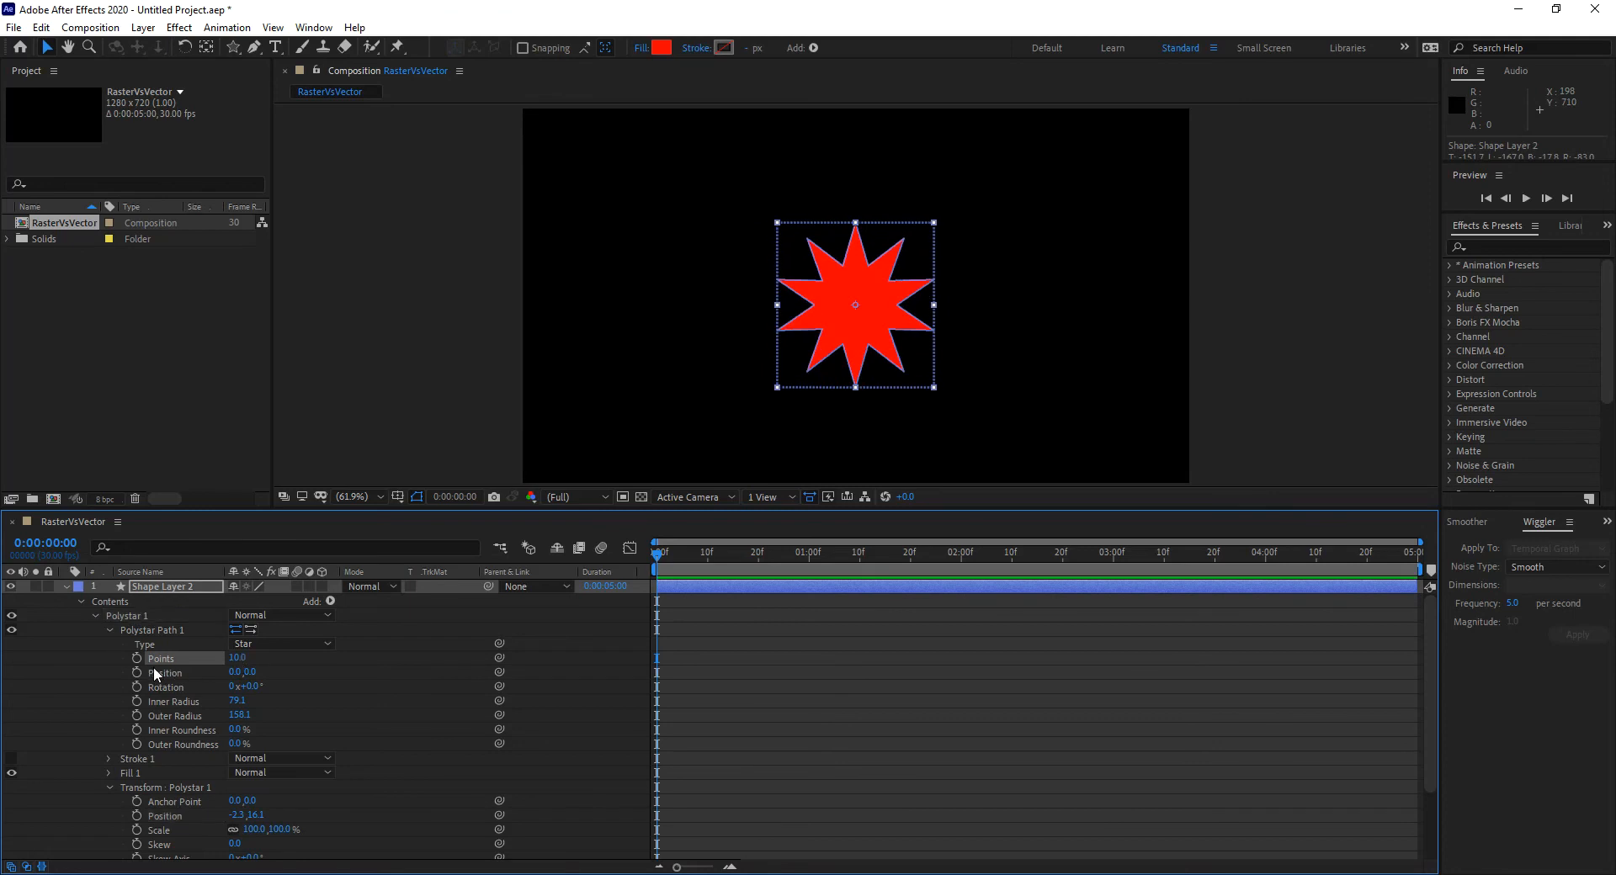